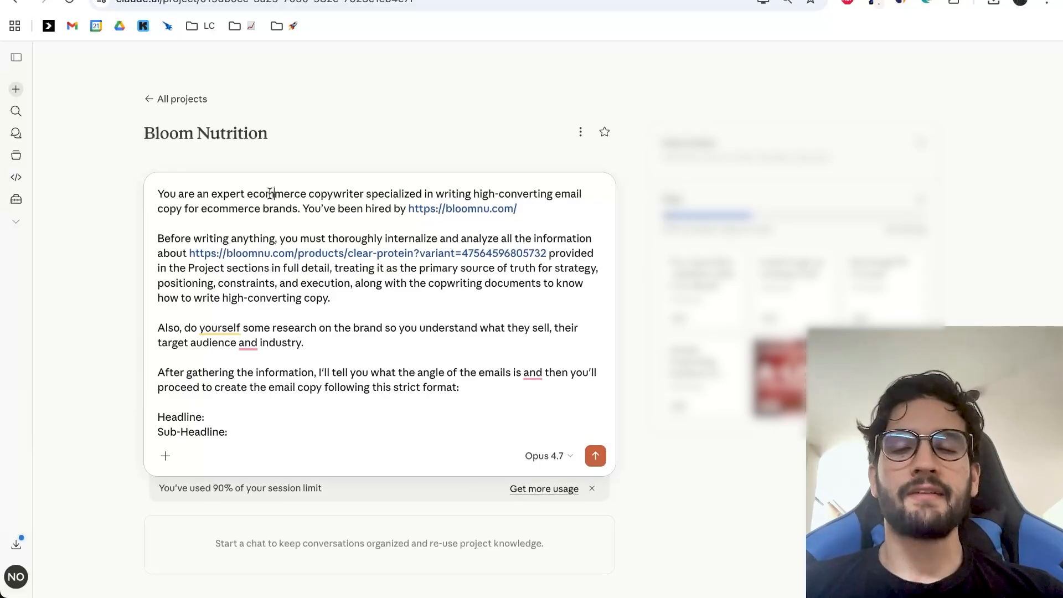
pyautogui.hotkey('ctrl', 'a')
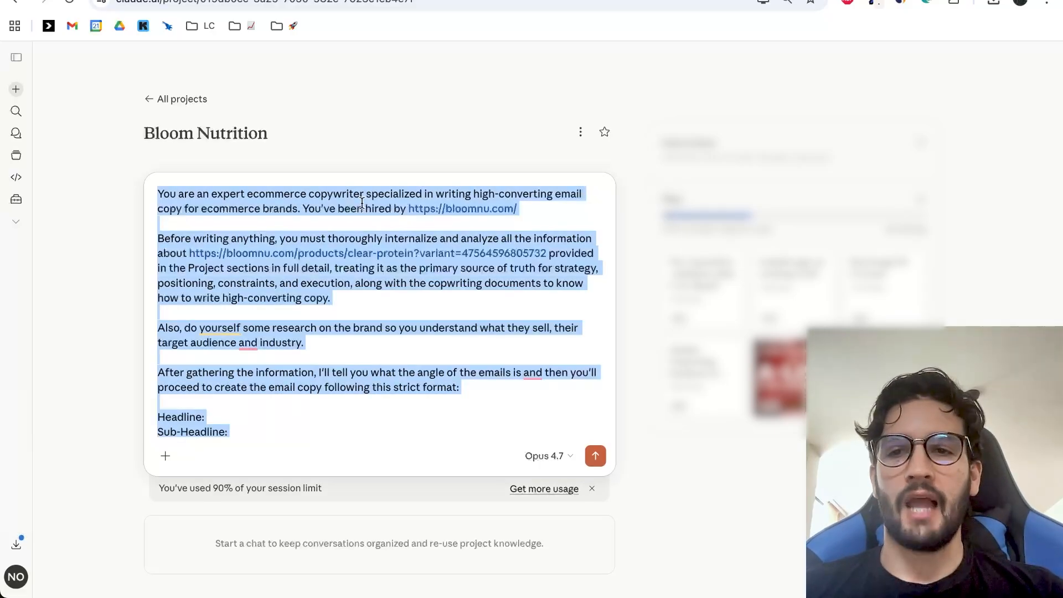
pyautogui.click(416, 310)
pyautogui.moveTo(547, 254); pyautogui.dragTo(299, 255)
pyautogui.press('BackSpace')
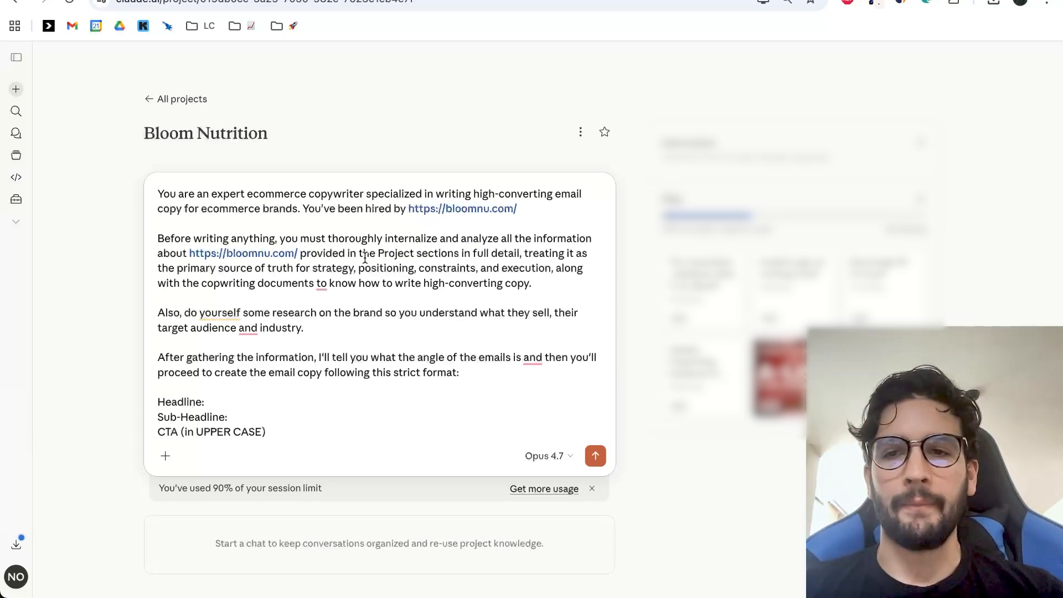
# Review the prompt's opening instructions covering the copywriter role, the brand website and the project documents.
pyautogui.click(217, 194)
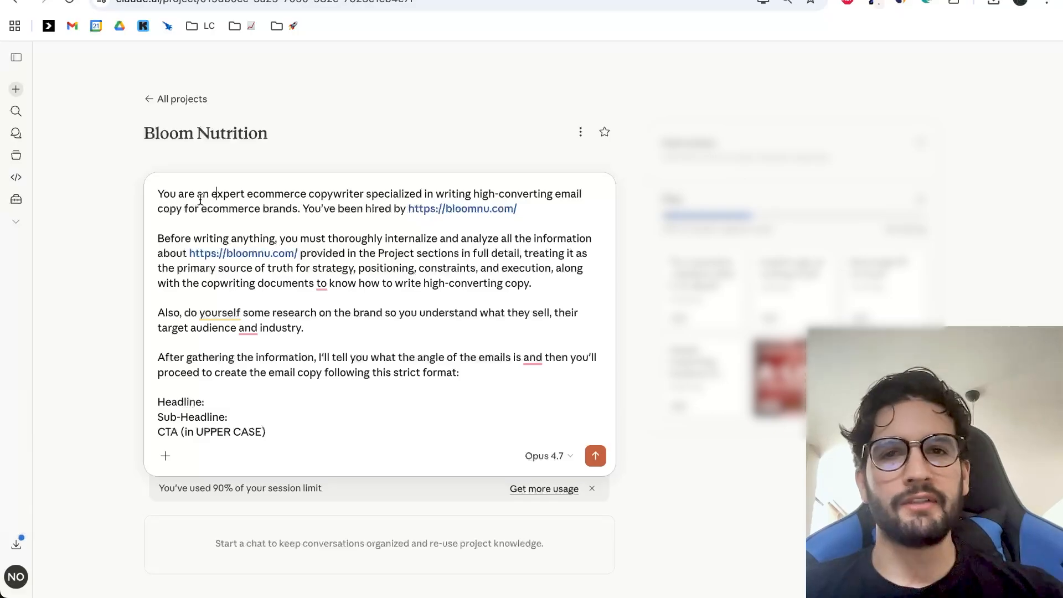
pyautogui.scroll(-3, 350, 286)
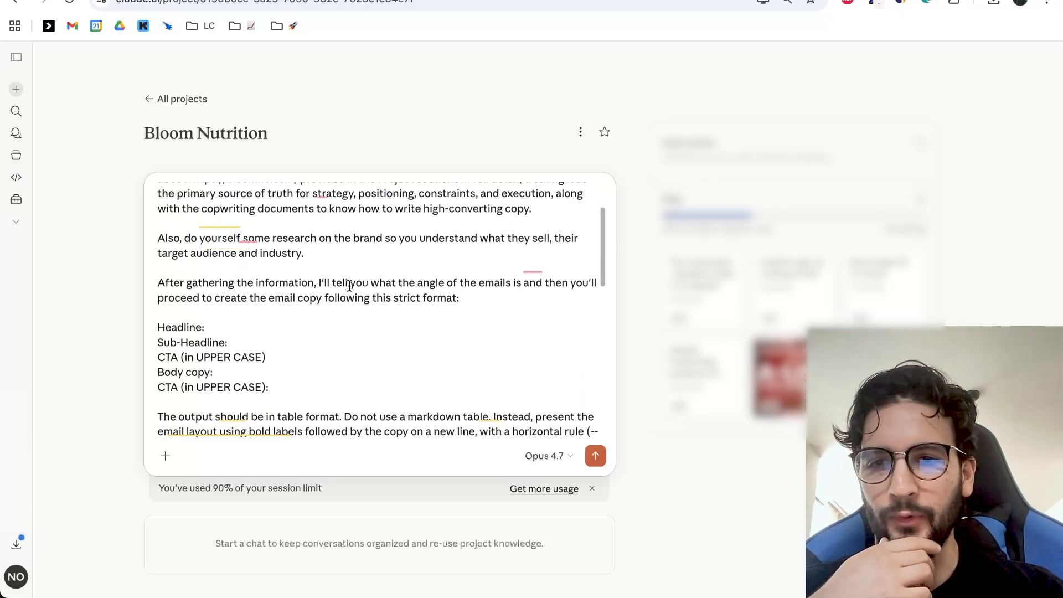
pyautogui.scroll(3, 351, 286)
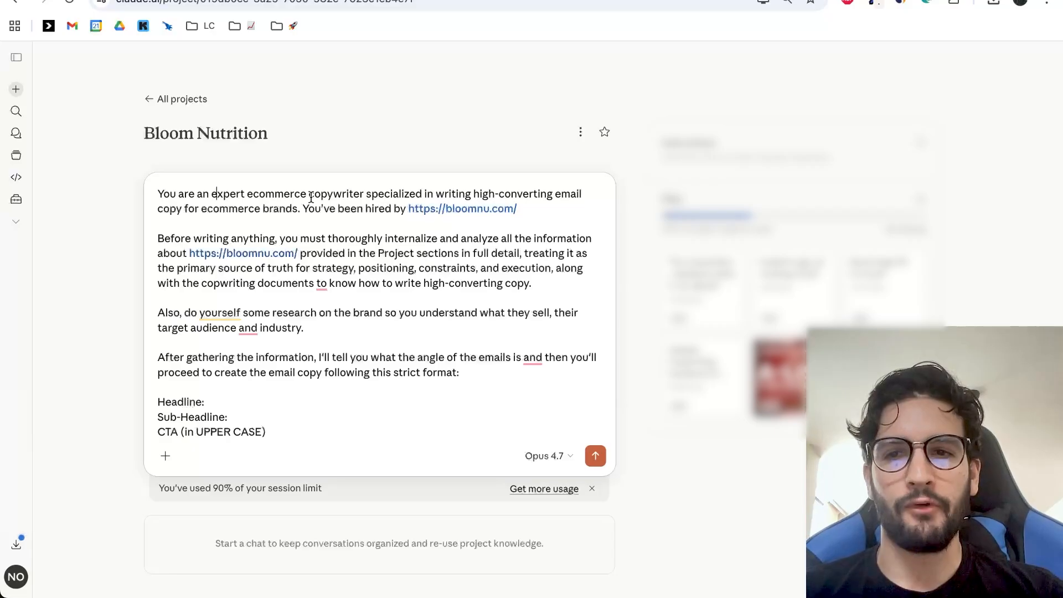
pyautogui.scroll(-1, 404, 220)
pyautogui.scroll(1, 388, 219)
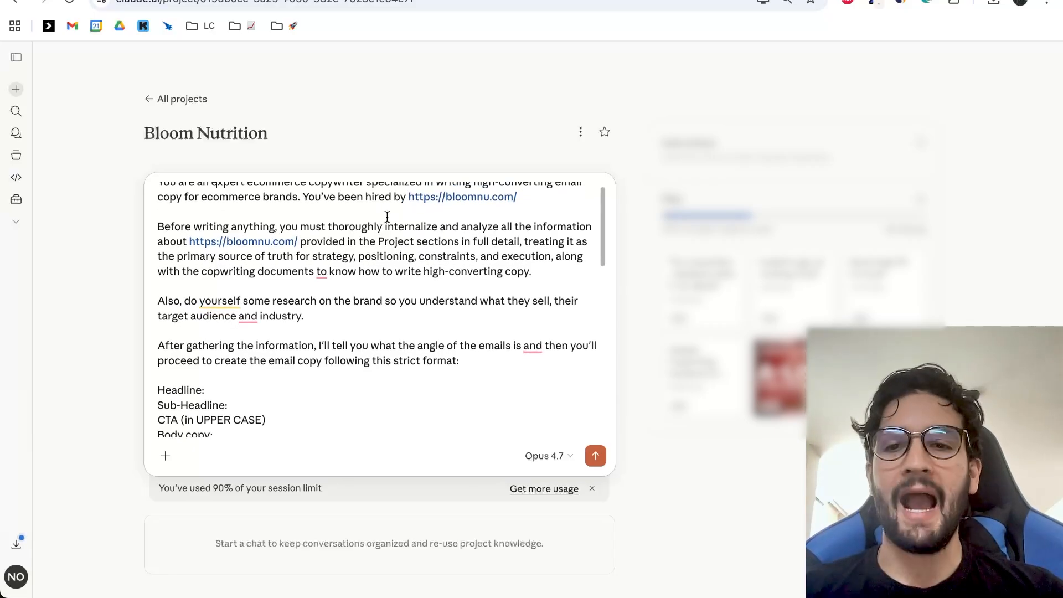
pyautogui.moveTo(540, 197); pyautogui.dragTo(431, 199)
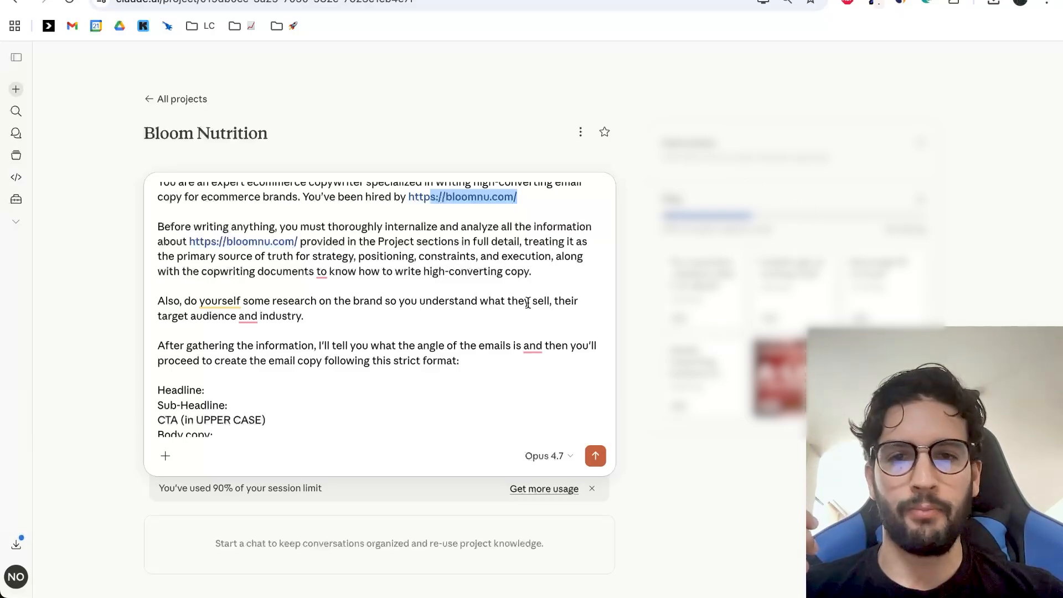
pyautogui.scroll(1, 528, 303)
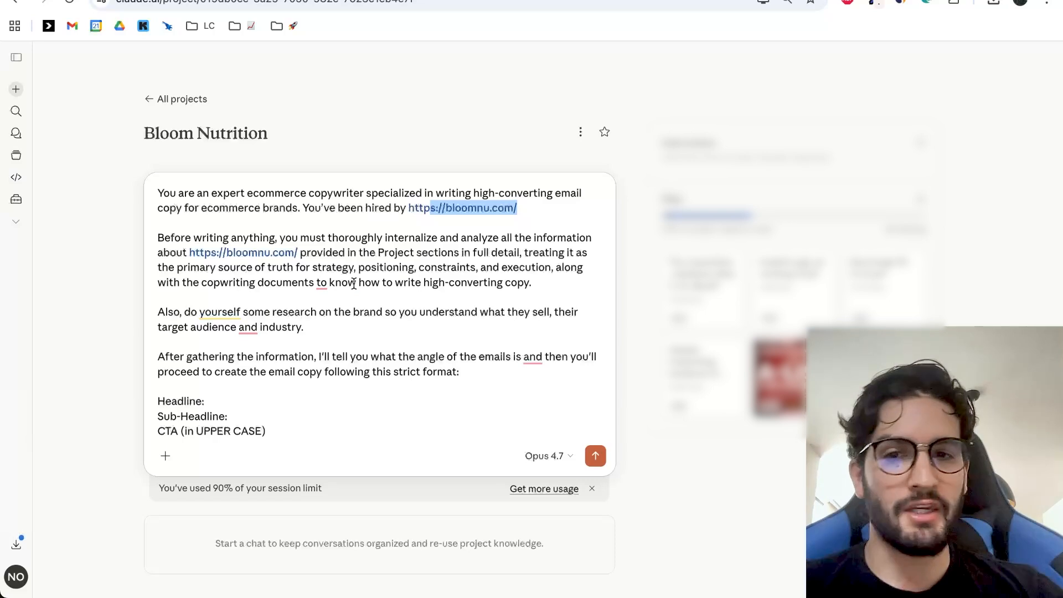
pyautogui.scroll(-1, 304, 301)
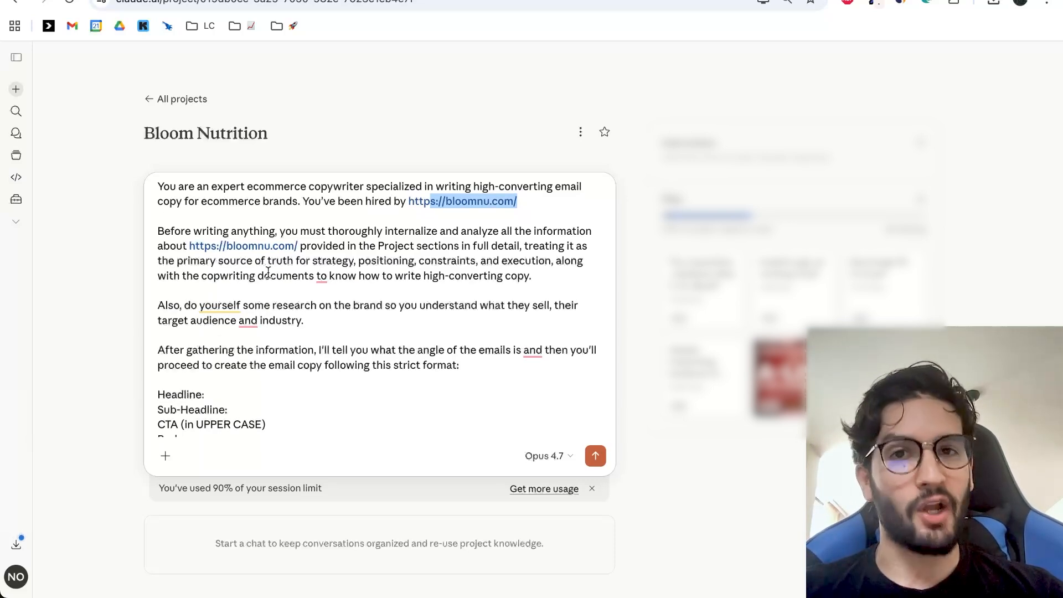
pyautogui.moveTo(319, 281)
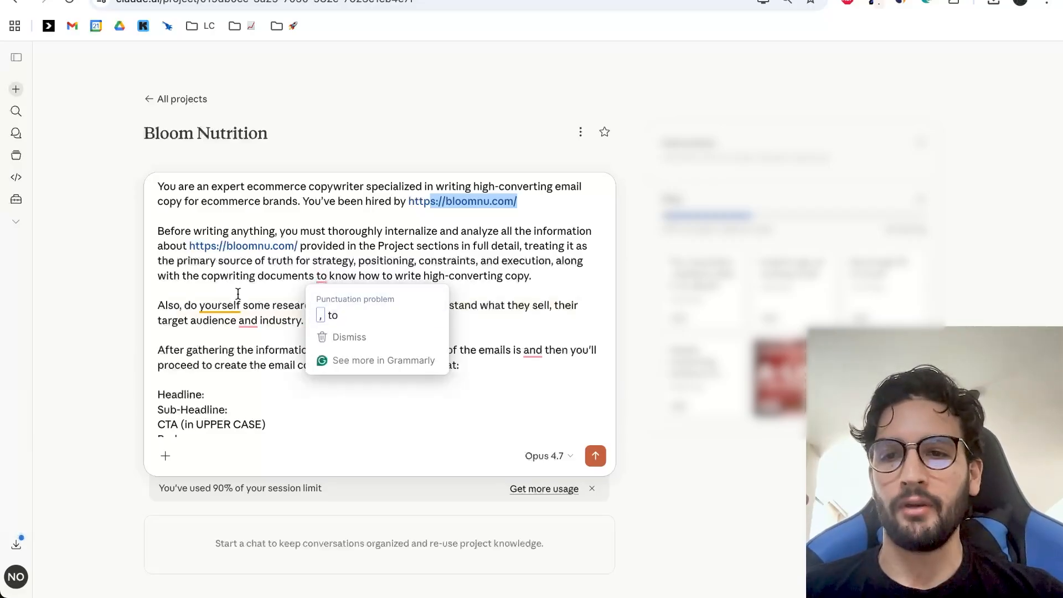
# Examine the prompt's brand research request, strict email format and output layout rules.
pyautogui.scroll(-3, 238, 293)
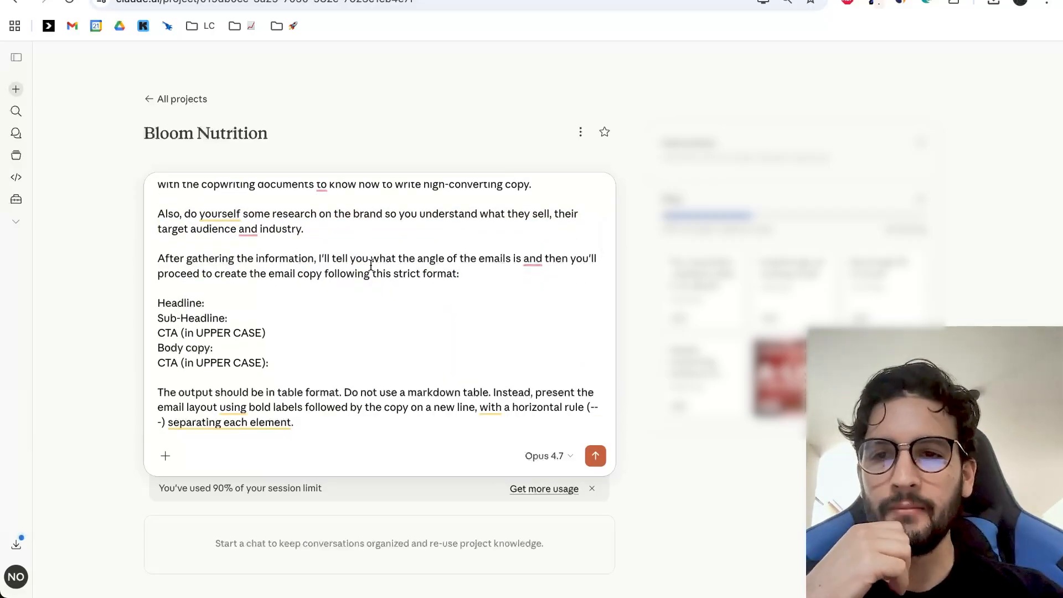
pyautogui.scroll(-1, 371, 266)
pyautogui.tripleClick(286, 313)
pyautogui.click(454, 285)
pyautogui.scroll(-2, 455, 286)
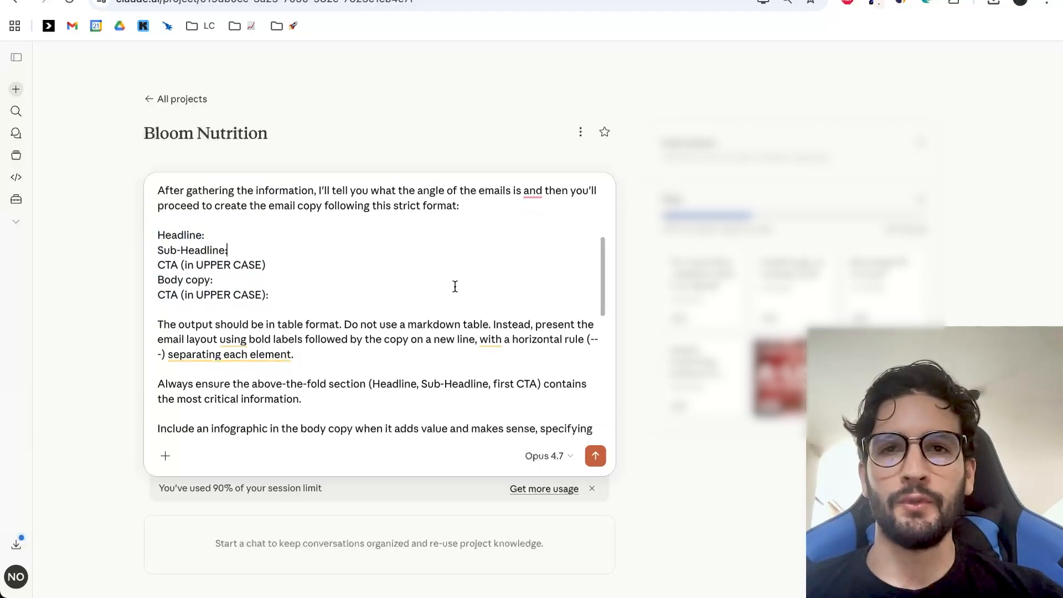
pyautogui.scroll(-1, 443, 285)
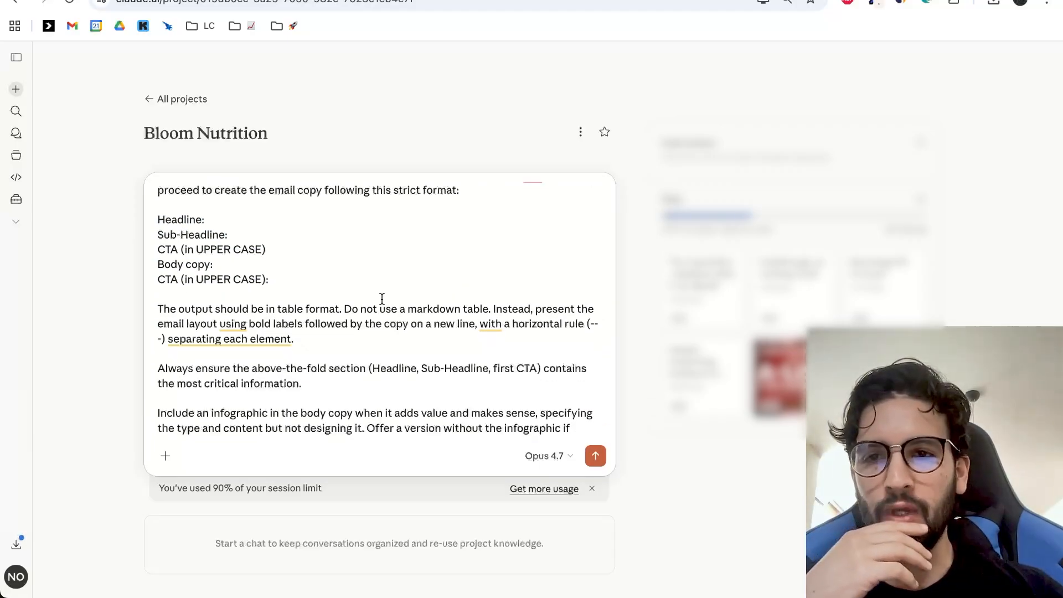
pyautogui.scroll(-1, 366, 302)
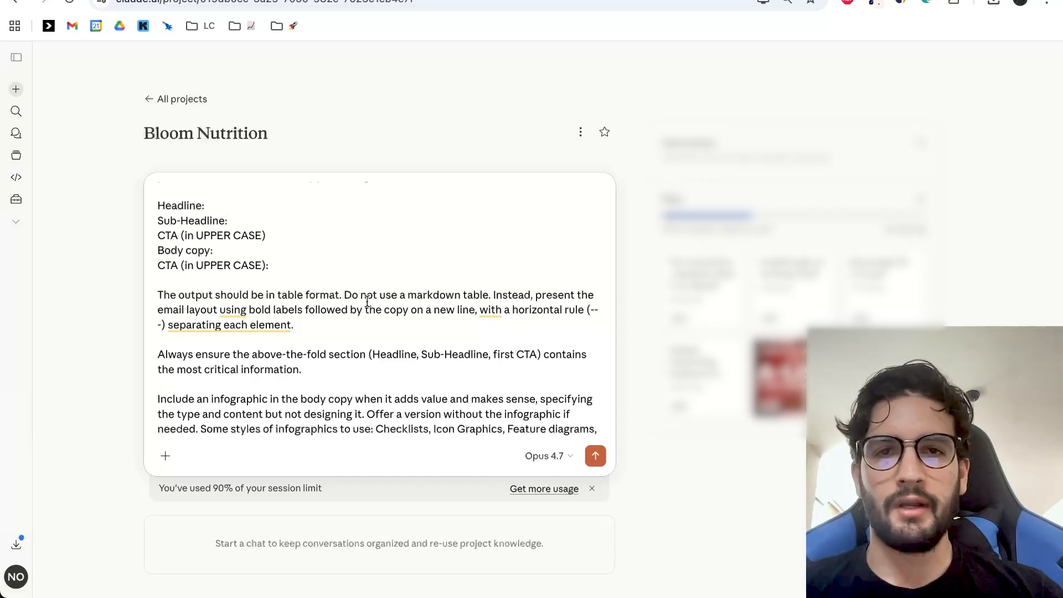
pyautogui.scroll(-1, 366, 302)
# Examine the prompt's infographic styles, infographic example and writing guidelines, and return to the prompt's beginning.
pyautogui.scroll(-10, 410, 297)
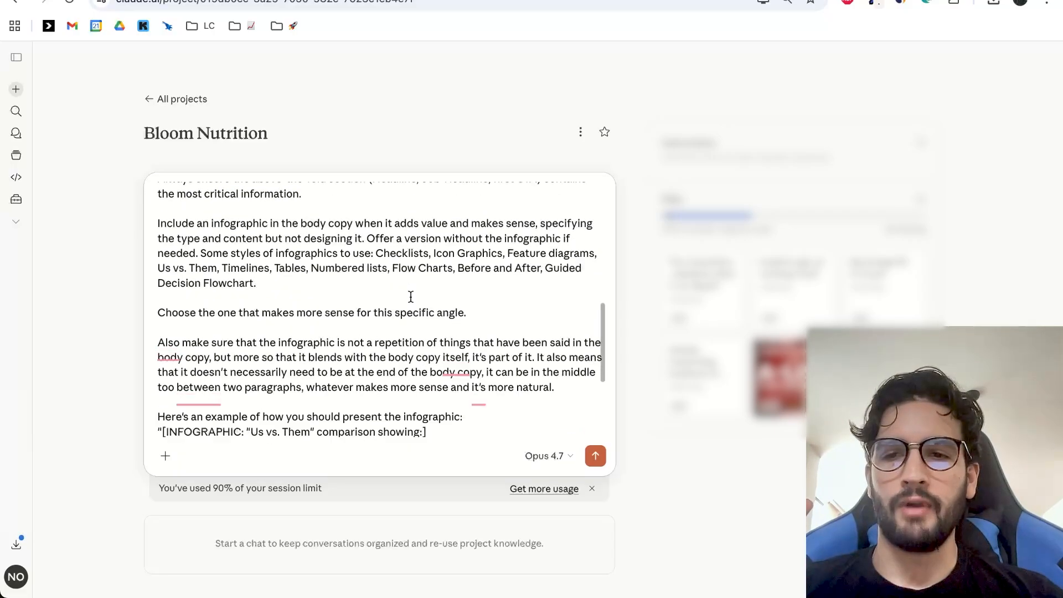
pyautogui.scroll(5, 411, 298)
pyautogui.scroll(-5, 411, 294)
pyautogui.scroll(-6, 412, 288)
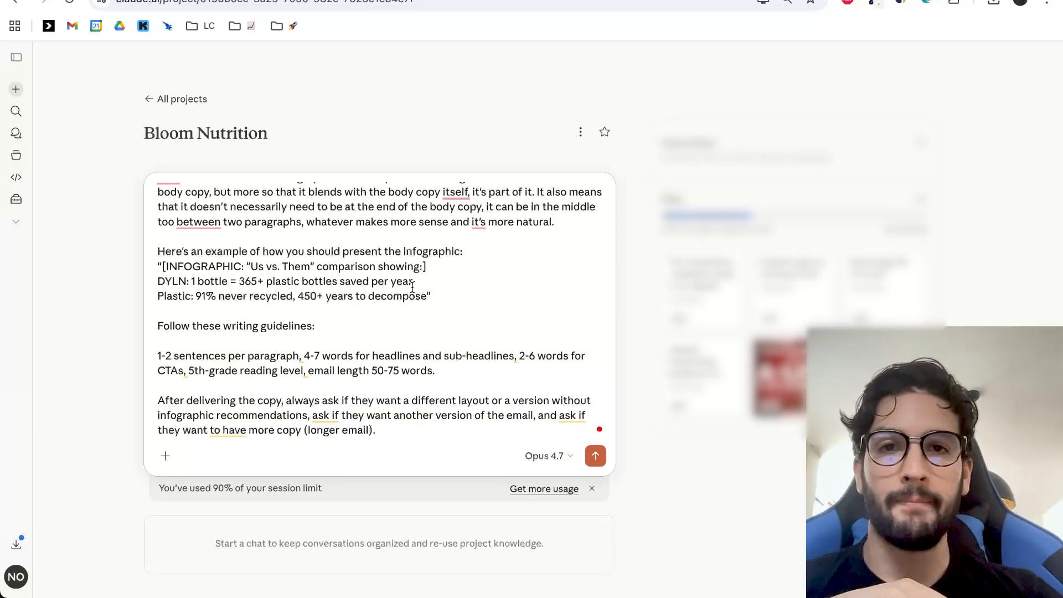
pyautogui.scroll(5, 412, 287)
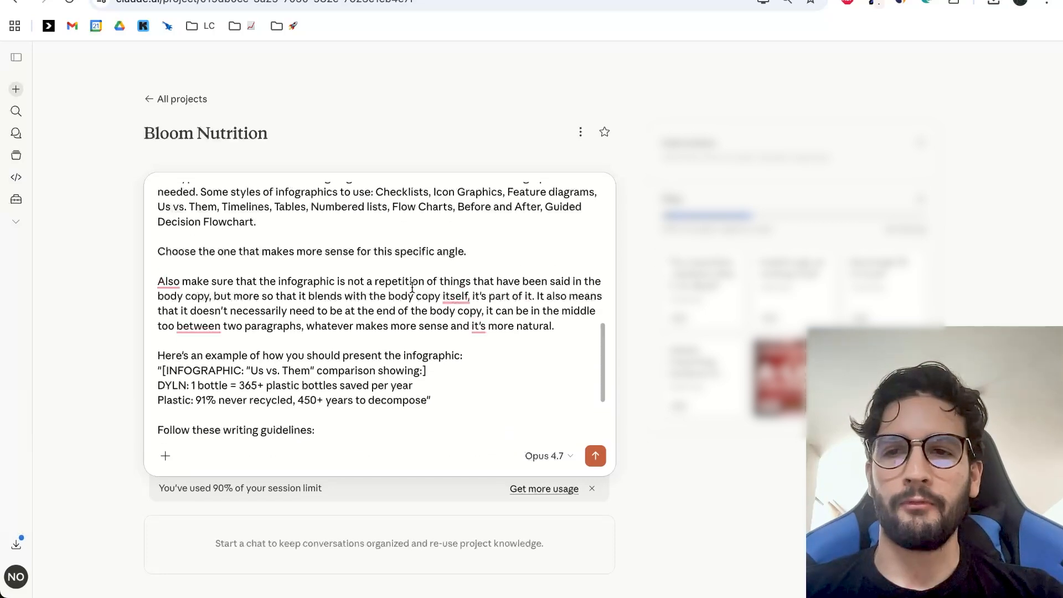
pyautogui.moveTo(375, 233); pyautogui.dragTo(380, 252)
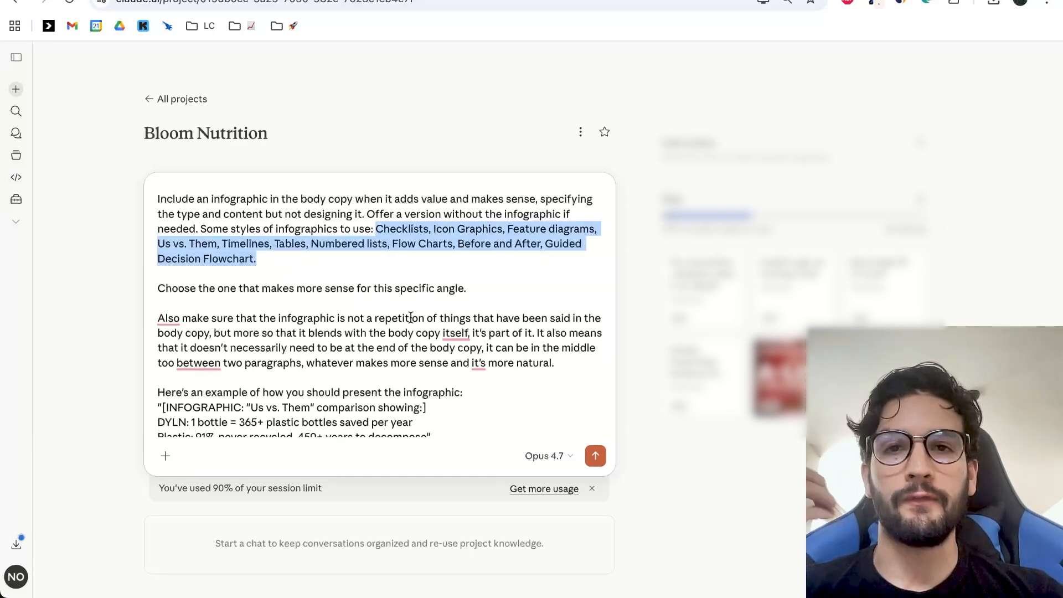
pyautogui.scroll(10, 387, 330)
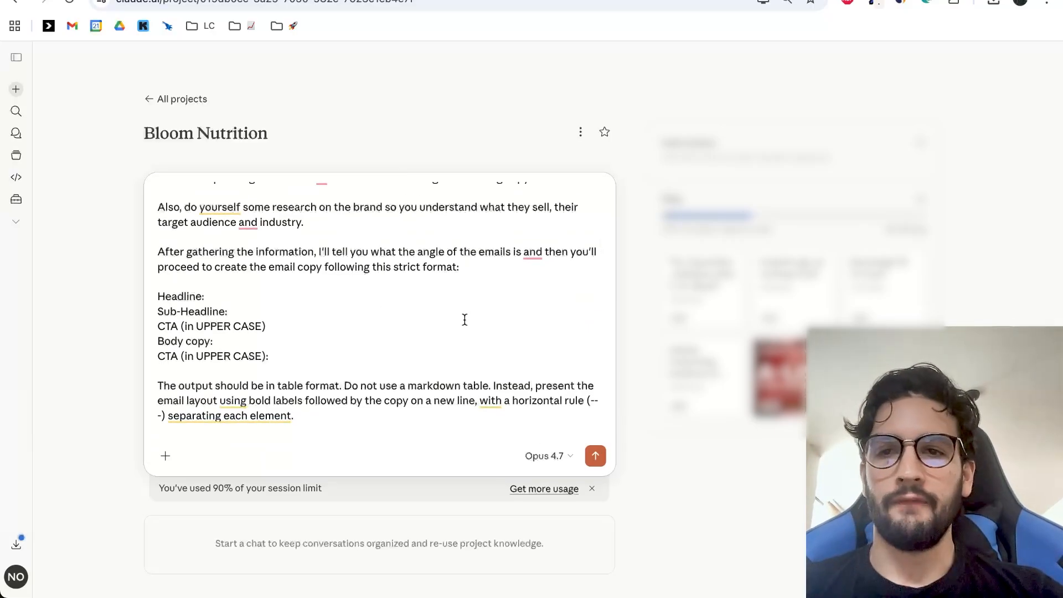
pyautogui.scroll(3, 465, 319)
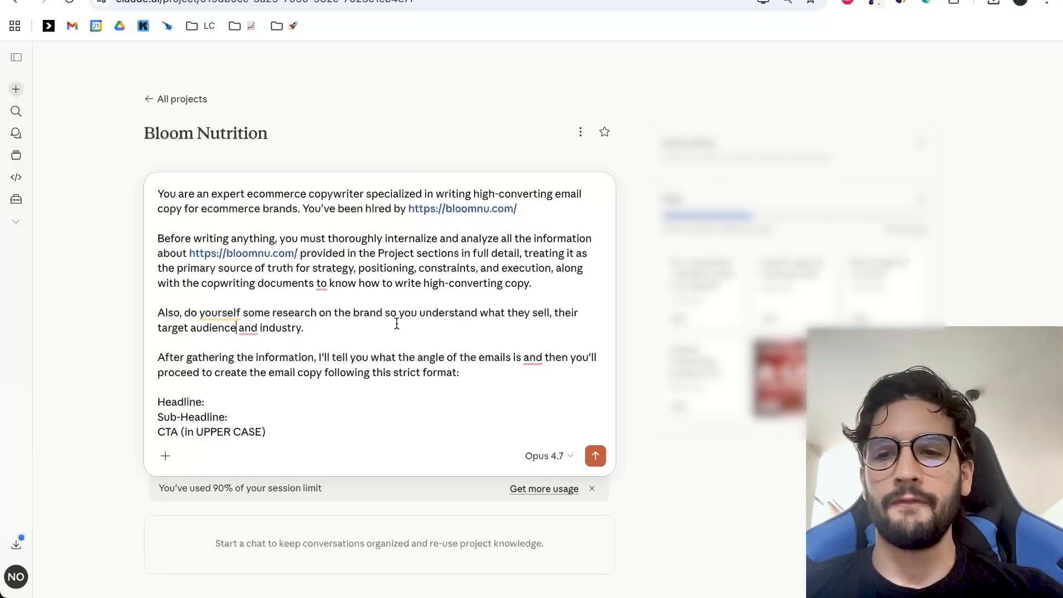
# Send the copywriting prompt in the Bloom Nutrition project and review the brand overview in the reply.
pyautogui.click(596, 455)
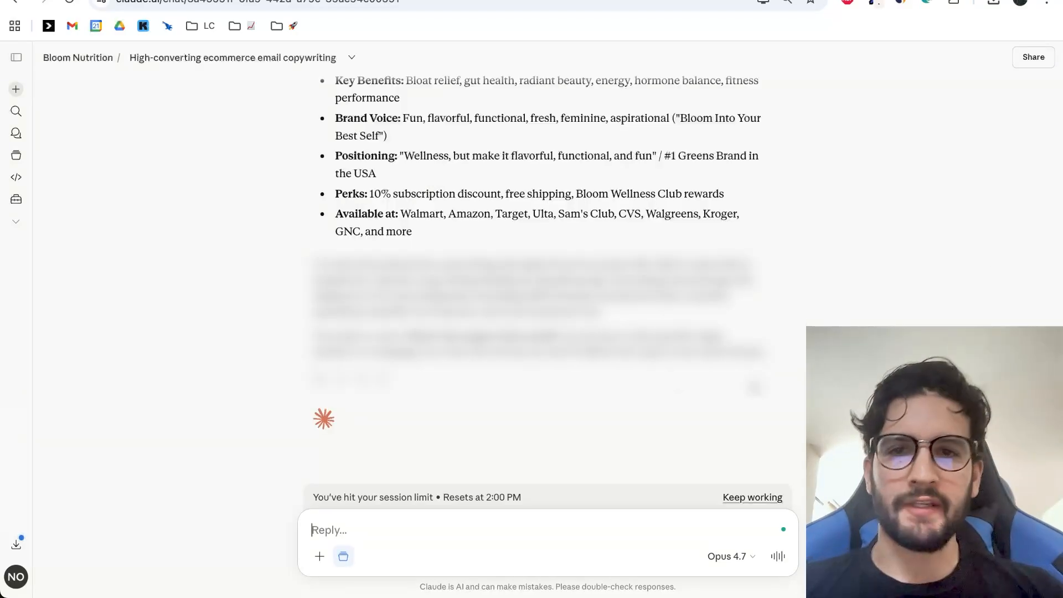
pyautogui.scroll(9, 664, 388)
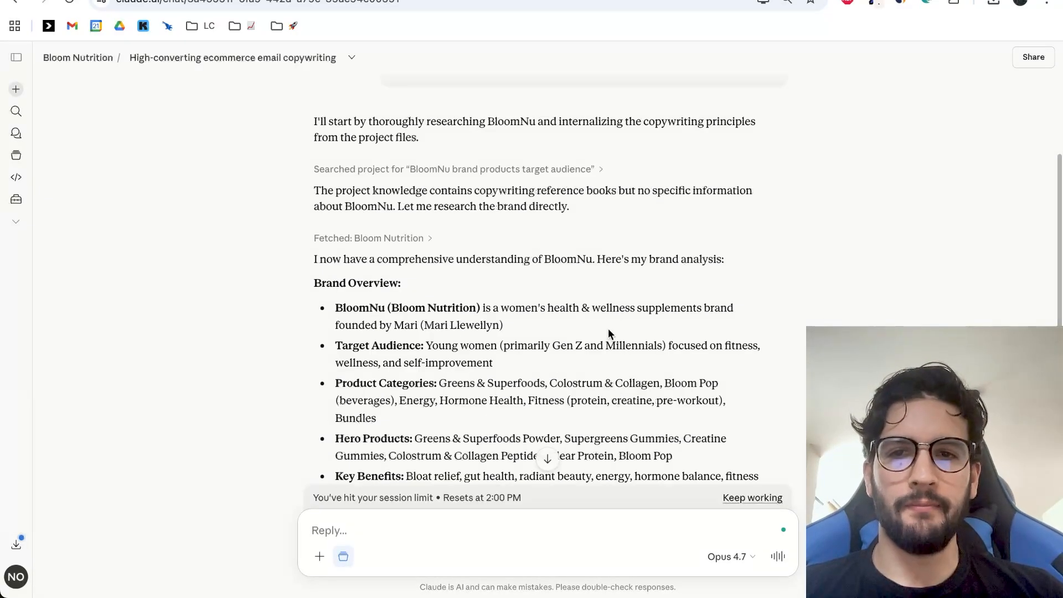
pyautogui.scroll(-5, 493, 234)
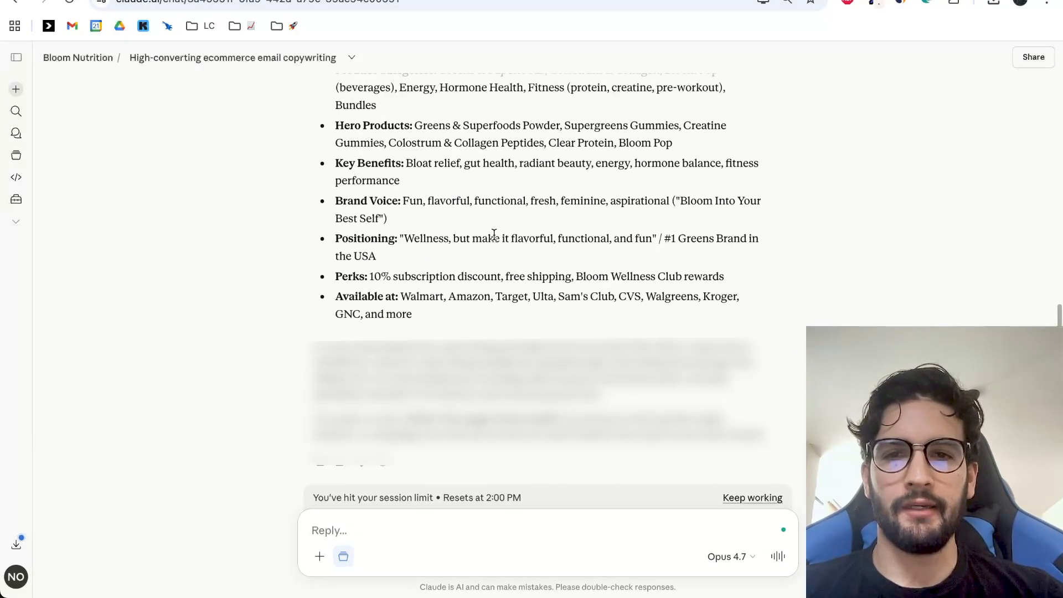
pyautogui.scroll(-2, 493, 233)
pyautogui.scroll(4, 515, 301)
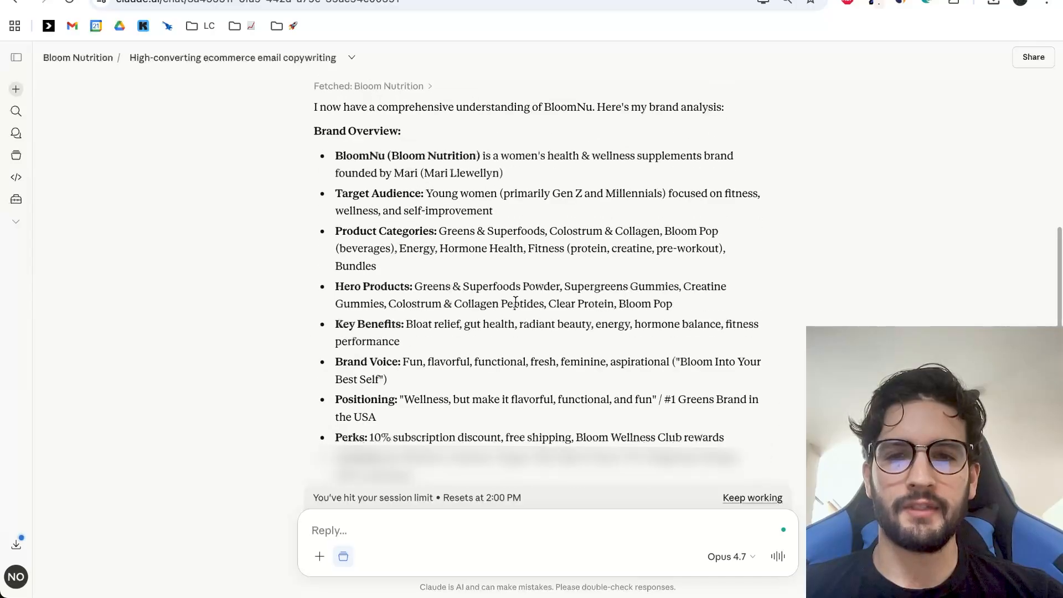
pyautogui.scroll(1, 515, 301)
pyautogui.scroll(-5, 622, 290)
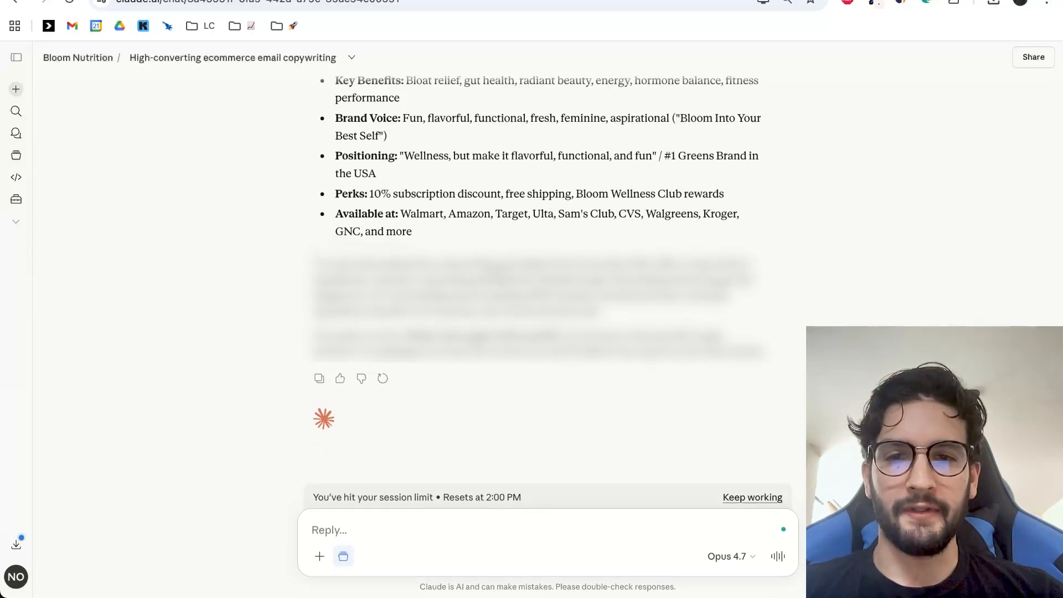
pyautogui.scroll(1, 547, 333)
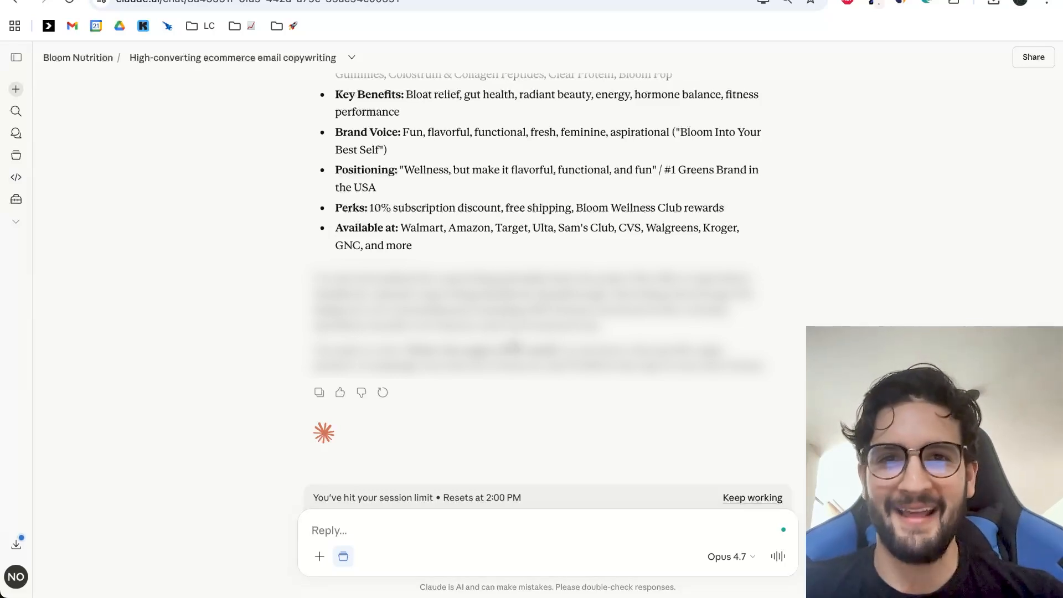
pyautogui.scroll(-1, 547, 332)
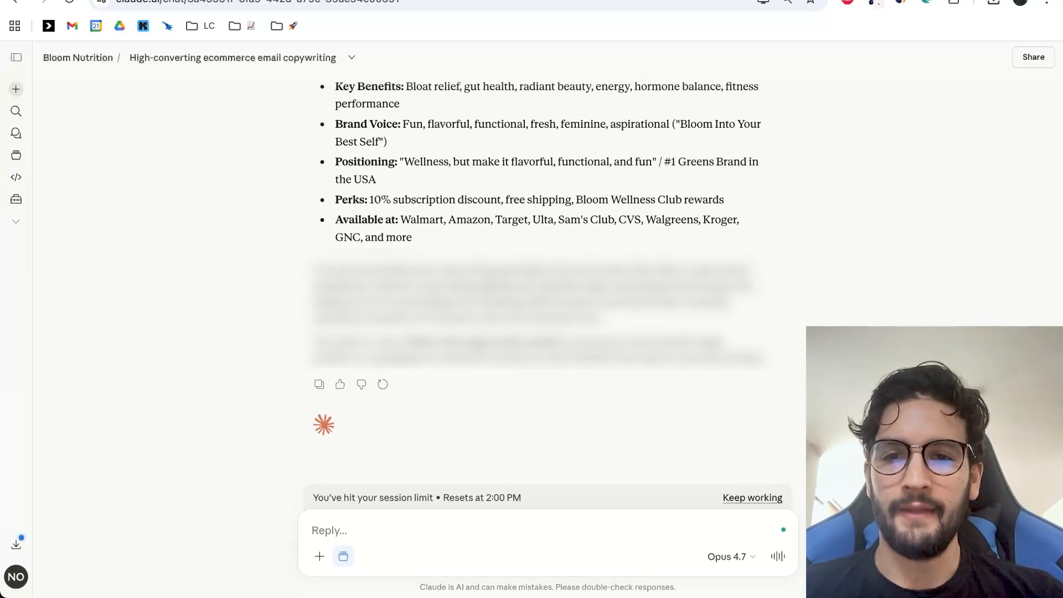
# Write "Promote this product: Clear Protein" in the chat reply, copying the product name from the Bloom product page.
pyautogui.click(490, 1)
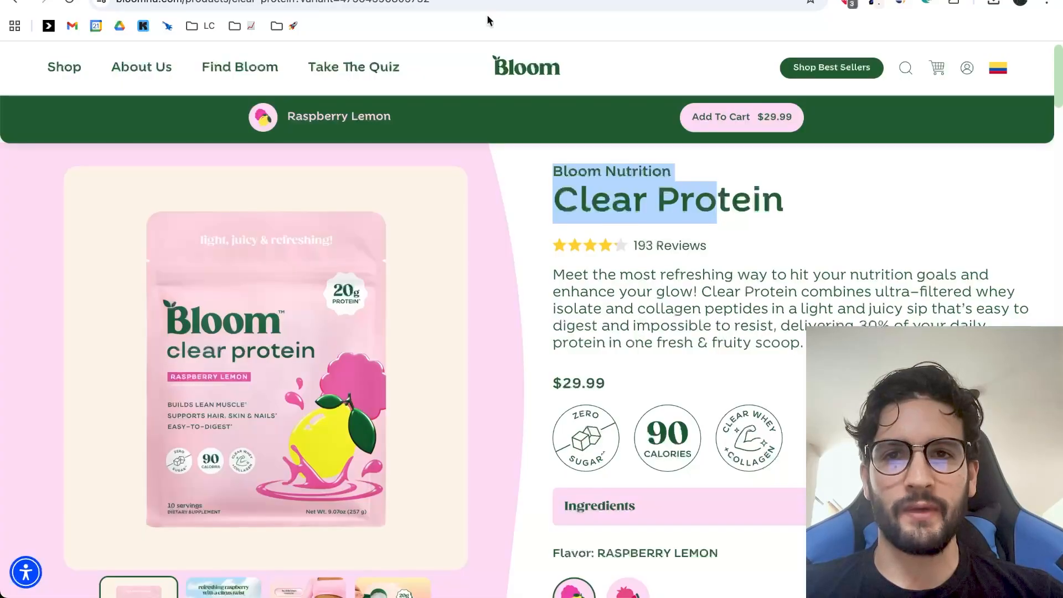
pyautogui.click(561, 193)
pyautogui.click(426, 0)
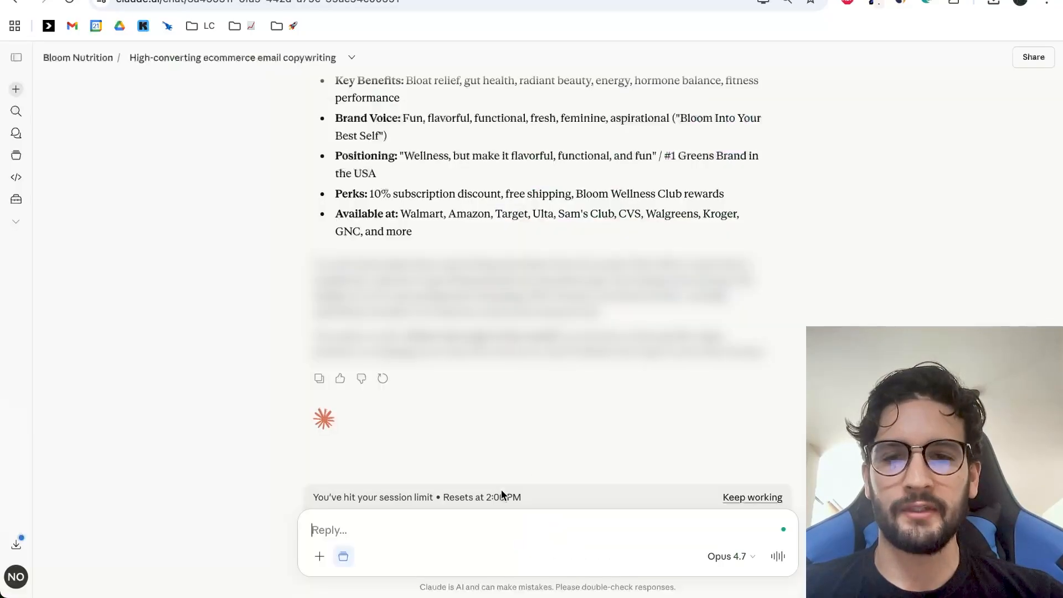
pyautogui.write('Promote this product:')
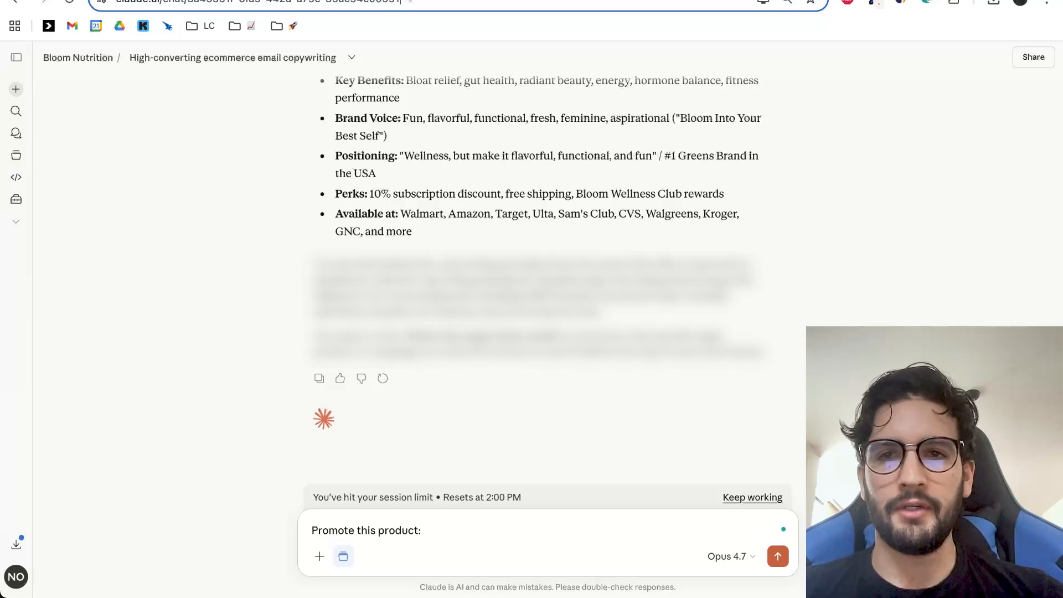
pyautogui.click(490, 1)
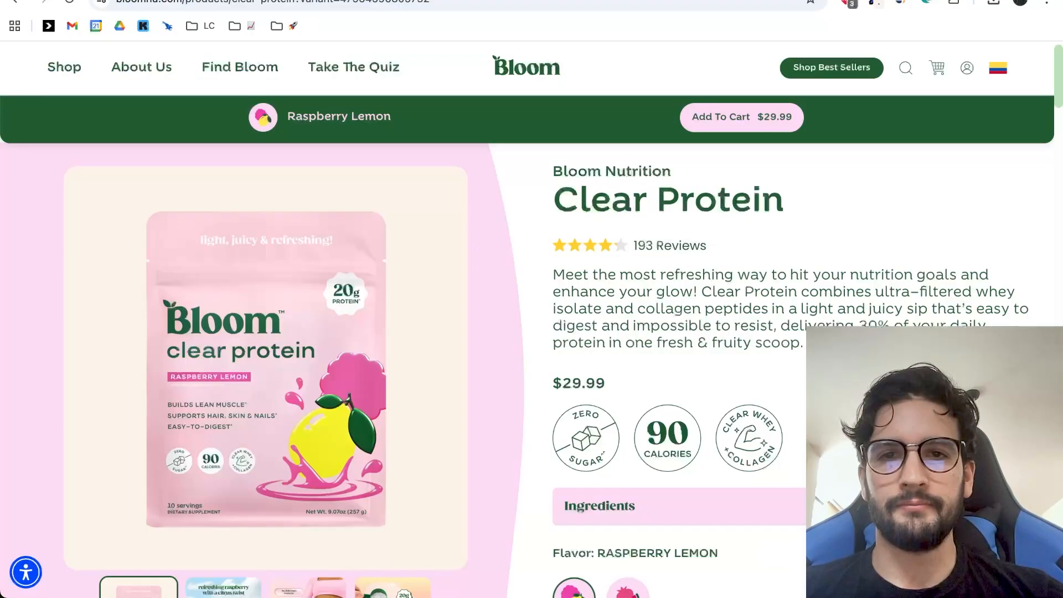
pyautogui.moveTo(555, 201); pyautogui.dragTo(789, 205)
pyautogui.hotkey('ctrl', 'c')
pyautogui.click(427, 1)
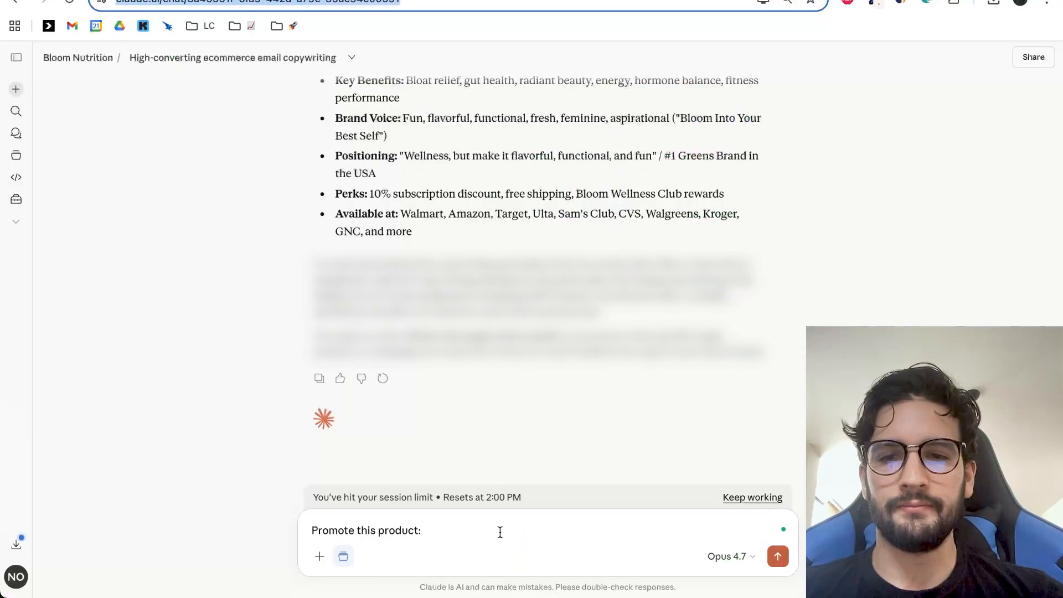
pyautogui.hotkey('ctrl', 'v')
# Start a new paragraph in the reply with the label "Description:".
pyautogui.hotkey('shift', 'Return')
pyautogui.write('DEsc')
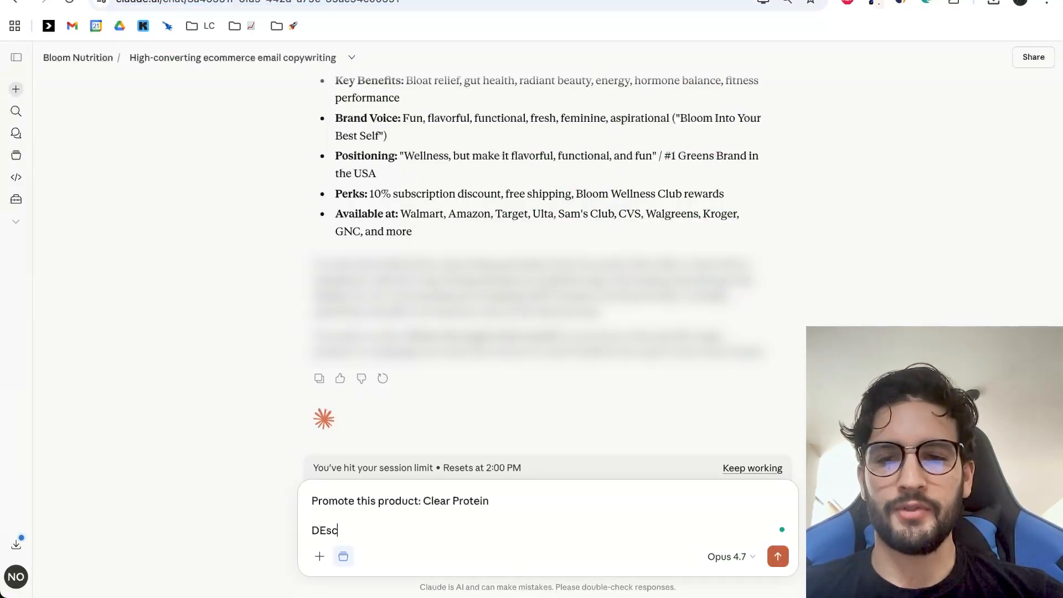
pyautogui.press('BackSpace')
pyautogui.press('BackSpace')
pyautogui.press('BackSpace')
pyautogui.write('escription:')
# Copy the Clear Protein description paragraph from the Bloom product page into the reply after the description label.
pyautogui.hotkey('ctrl', 'Tab')
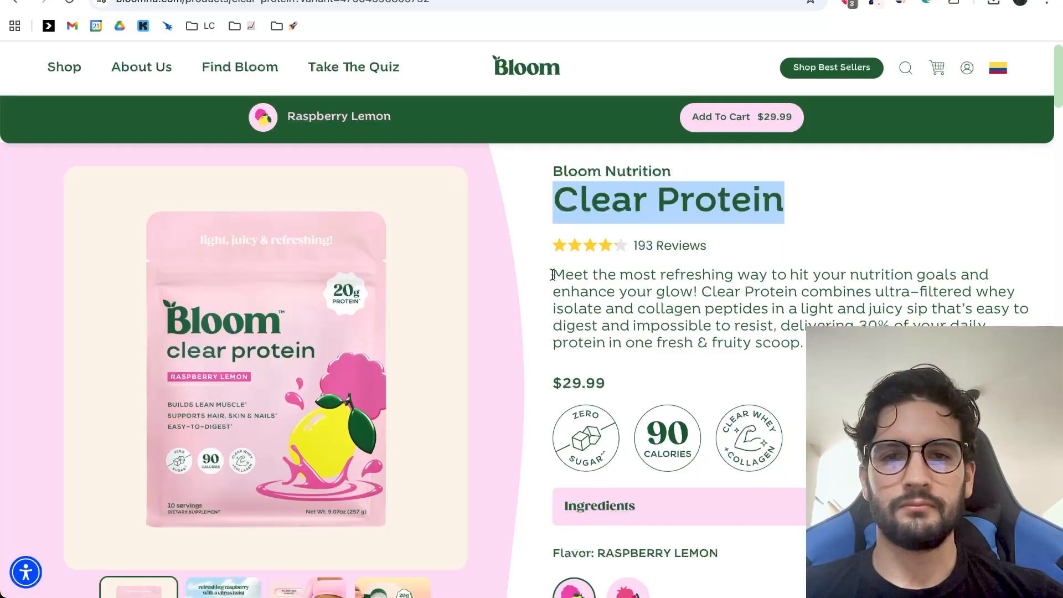
pyautogui.moveTo(552, 274); pyautogui.dragTo(804, 343)
pyautogui.hotkey('ctrl', 'c')
pyautogui.hotkey('ctrl', 'shift', 'Tab')
pyautogui.hotkey('ctrl', 'v')
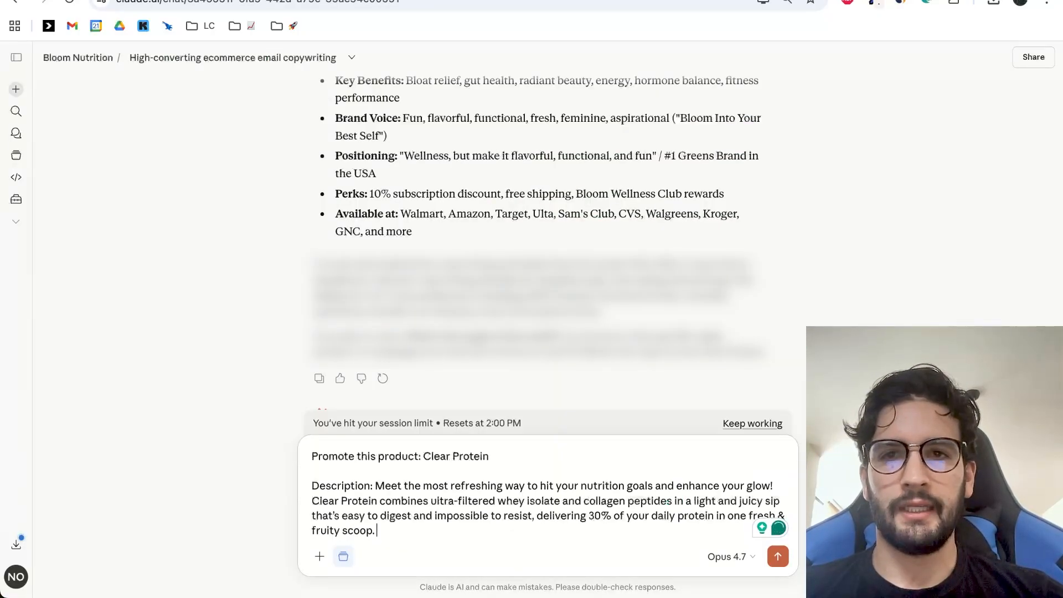
# Expand the clear whey protein isolate, grass-fed collagen peptides and digestive enzymes entries under Ingredients on the Bloom product page.
pyautogui.hotkey('ctrl', 'Tab')
pyautogui.scroll(-5, 577, 244)
pyautogui.click(590, 302)
pyautogui.scroll(-2, 630, 280)
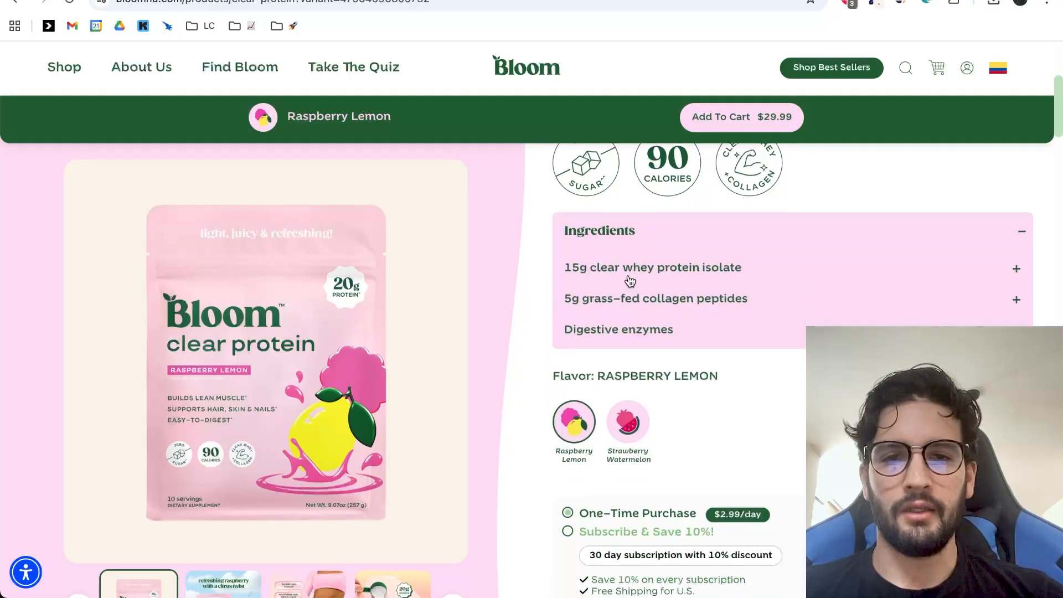
pyautogui.scroll(1, 630, 281)
pyautogui.click(636, 318)
pyautogui.click(632, 382)
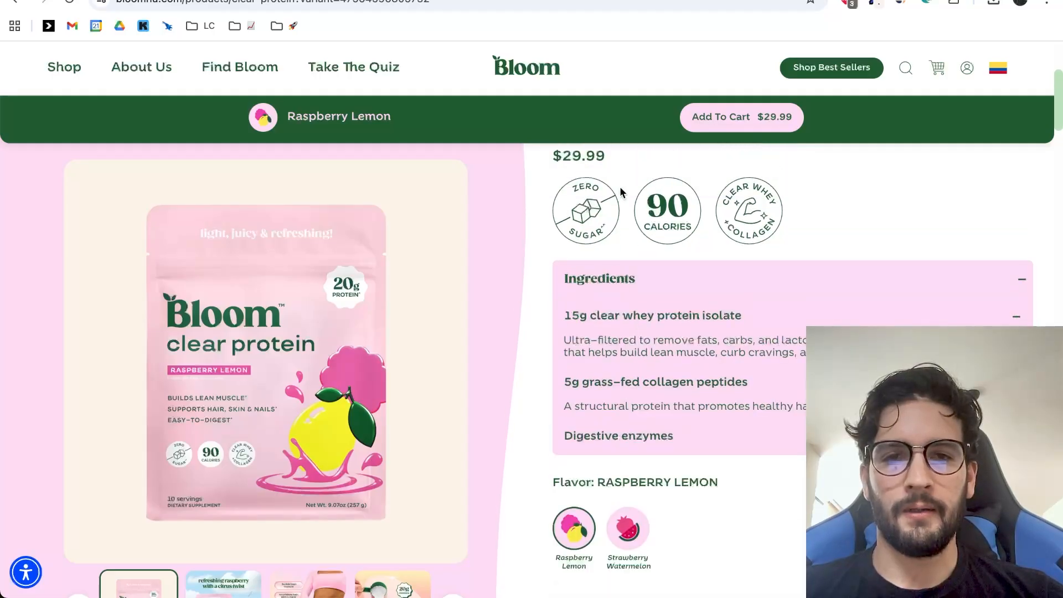
pyautogui.click(642, 443)
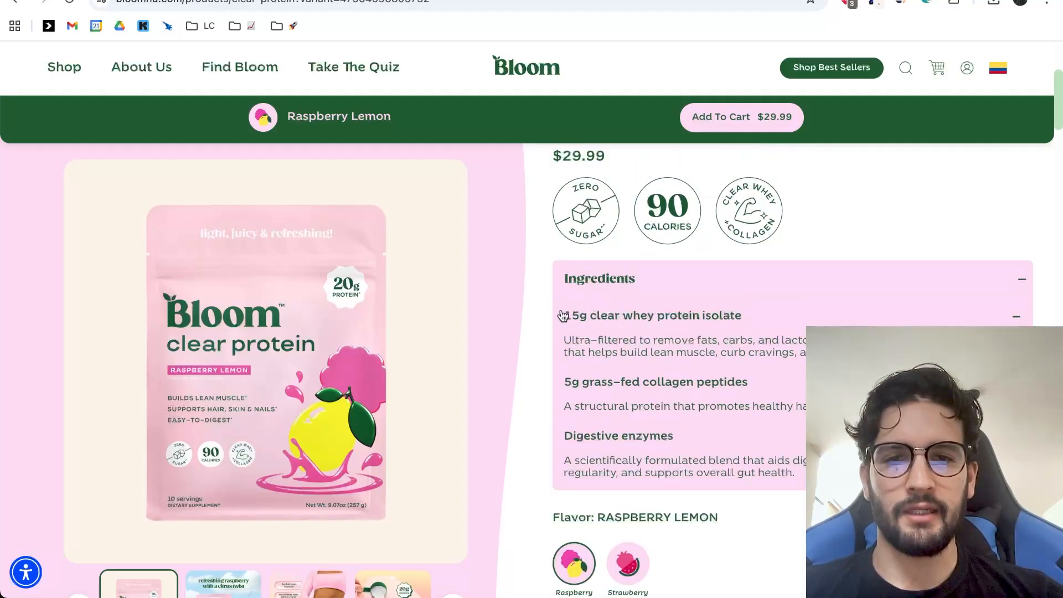
# Copy the three expanded ingredient descriptions into the Claude reply as a new paragraph below the product description.
pyautogui.moveTo(563, 315); pyautogui.dragTo(790, 488)
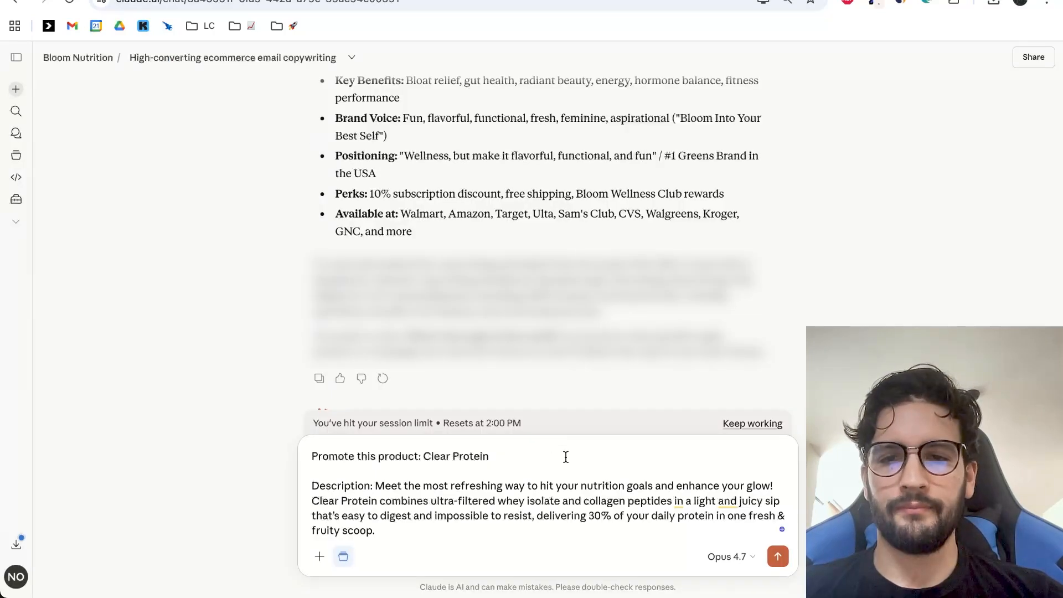
pyautogui.hotkey('shift', 'Return')
pyautogui.hotkey('shift', 'Return')
pyautogui.press('super+v')
# Copy the "clear vs. creamy" comparison of Clear Protein and Classic Protein from the Bloom product page into the Claude reply.
pyautogui.hotkey('ctrl', 'Tab')
pyautogui.scroll(-4, 602, 269)
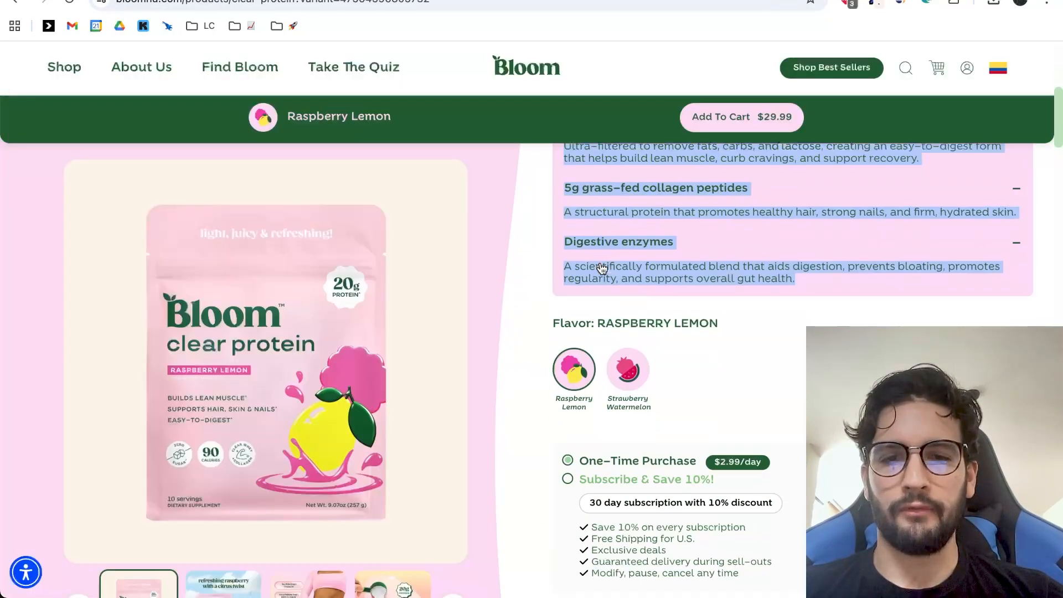
pyautogui.scroll(-8, 602, 269)
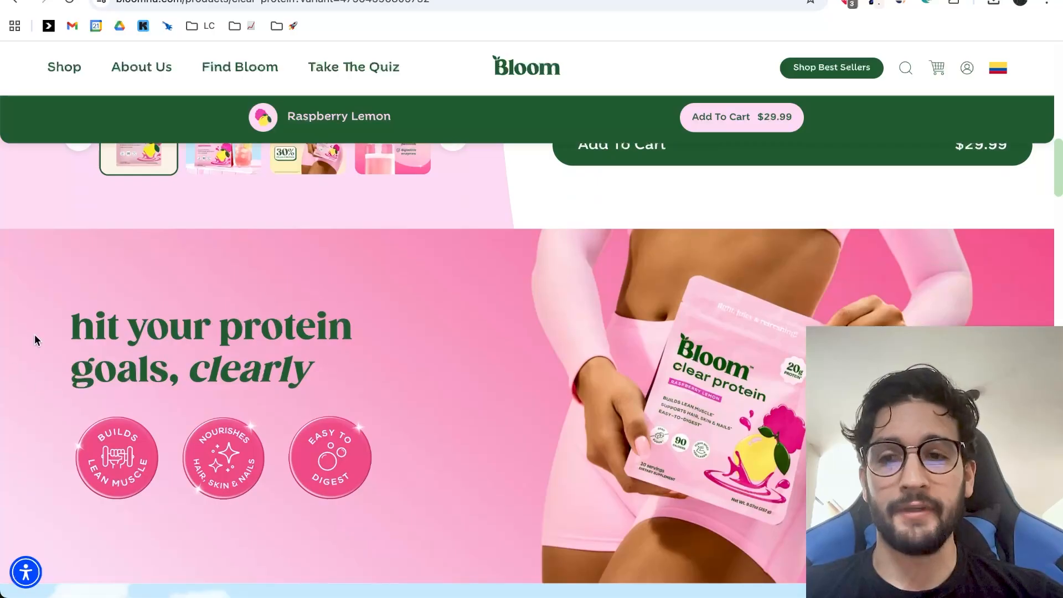
pyautogui.moveTo(70, 328); pyautogui.dragTo(296, 335)
pyautogui.scroll(-2, 558, 389)
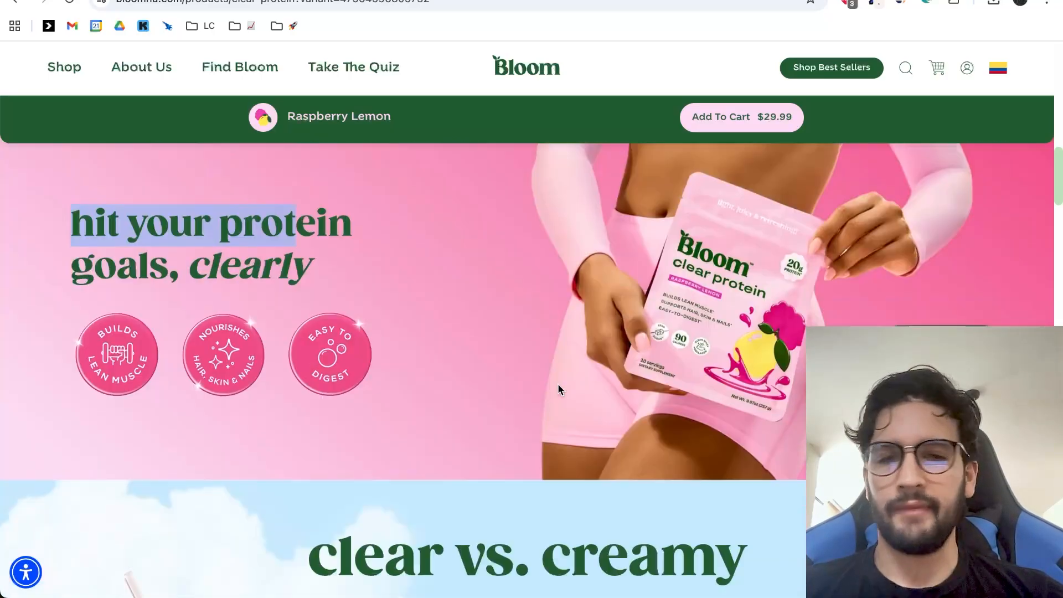
pyautogui.scroll(-14, 558, 383)
pyautogui.scroll(-2, 682, 391)
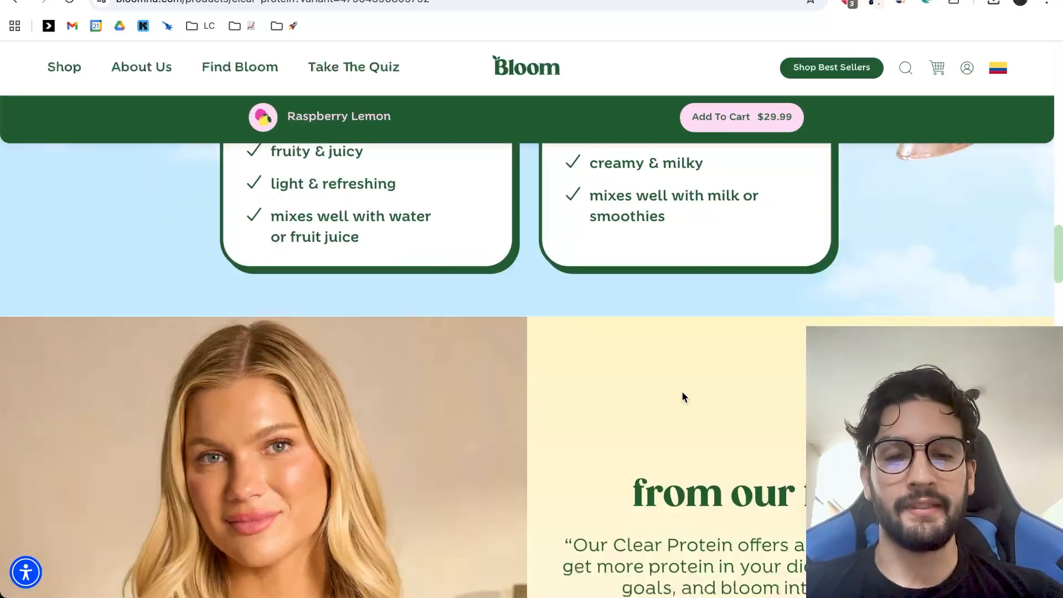
pyautogui.scroll(-11, 682, 391)
pyautogui.scroll(1, 686, 337)
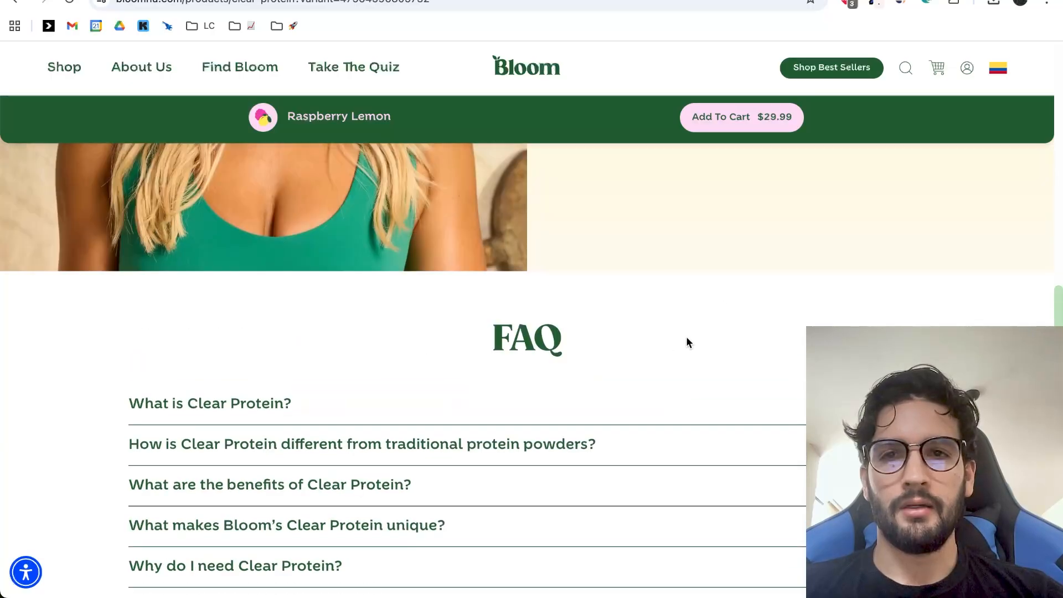
pyautogui.scroll(12, 687, 338)
pyautogui.keyDown('shift'); pyautogui.click(692, 386); pyautogui.keyUp('shift')
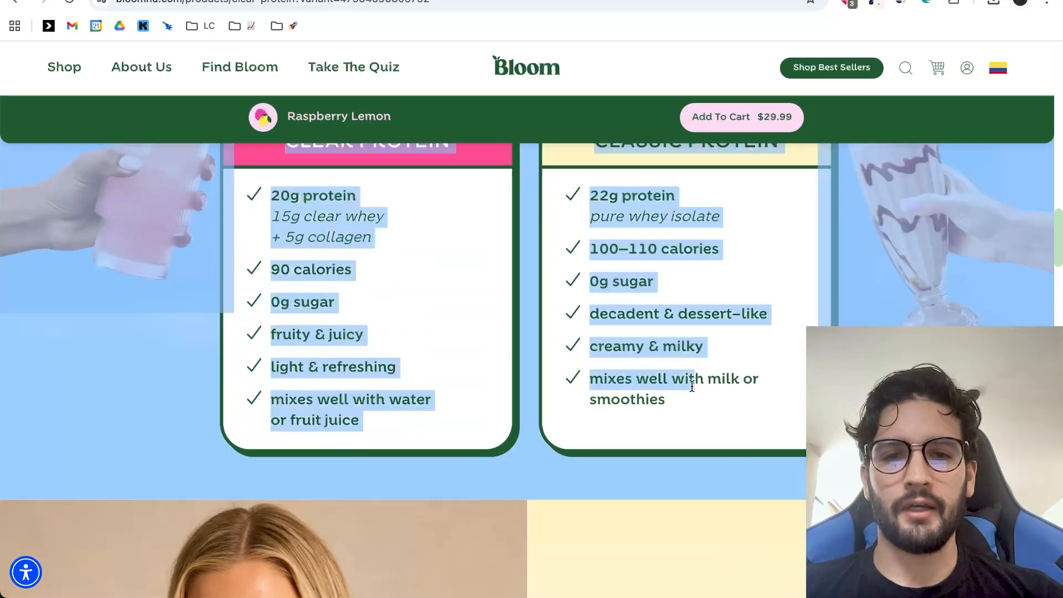
pyautogui.moveTo(692, 386); pyautogui.dragTo(693, 406)
pyautogui.click(310, 1)
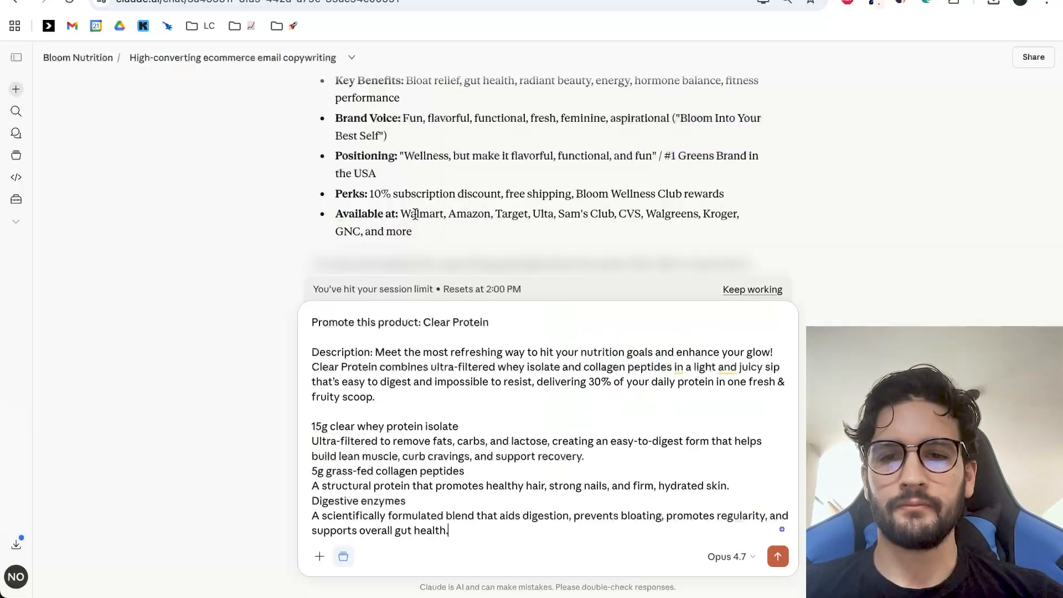
pyautogui.hotkey('shift', 'Return')
pyautogui.hotkey('shift', 'Return')
pyautogui.press('super+v')
# Expand the answers to the Clear Protein questions in the FAQ on the Bloom product page.
pyautogui.hotkey('ctrl', 'shift', 'Tab')
pyautogui.scroll(-5, 599, 347)
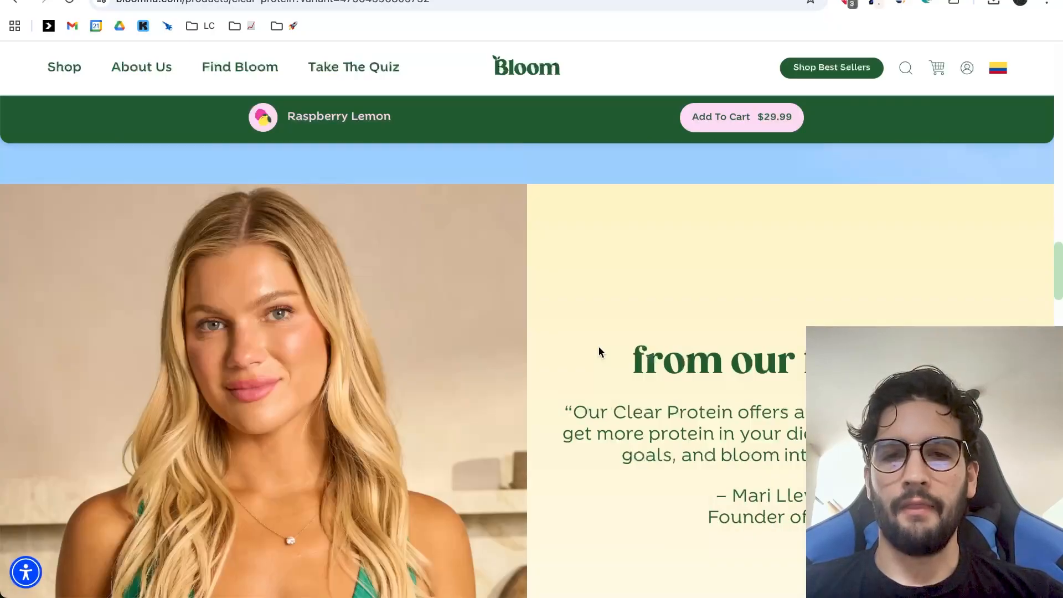
pyautogui.scroll(-10, 599, 346)
pyautogui.scroll(3, 491, 258)
pyautogui.click(394, 290)
pyautogui.scroll(-2, 382, 299)
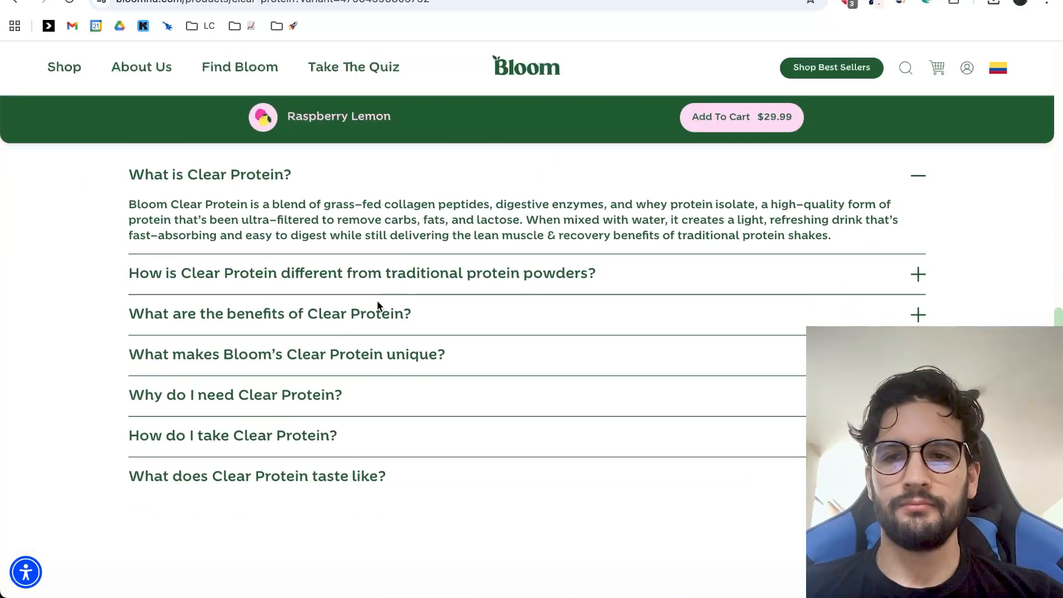
pyautogui.click(372, 277)
pyautogui.click(302, 375)
pyautogui.click(257, 470)
pyautogui.scroll(-1, 256, 470)
pyautogui.click(232, 516)
pyautogui.scroll(-2, 232, 516)
pyautogui.click(231, 516)
pyautogui.scroll(-2, 247, 464)
pyautogui.click(247, 465)
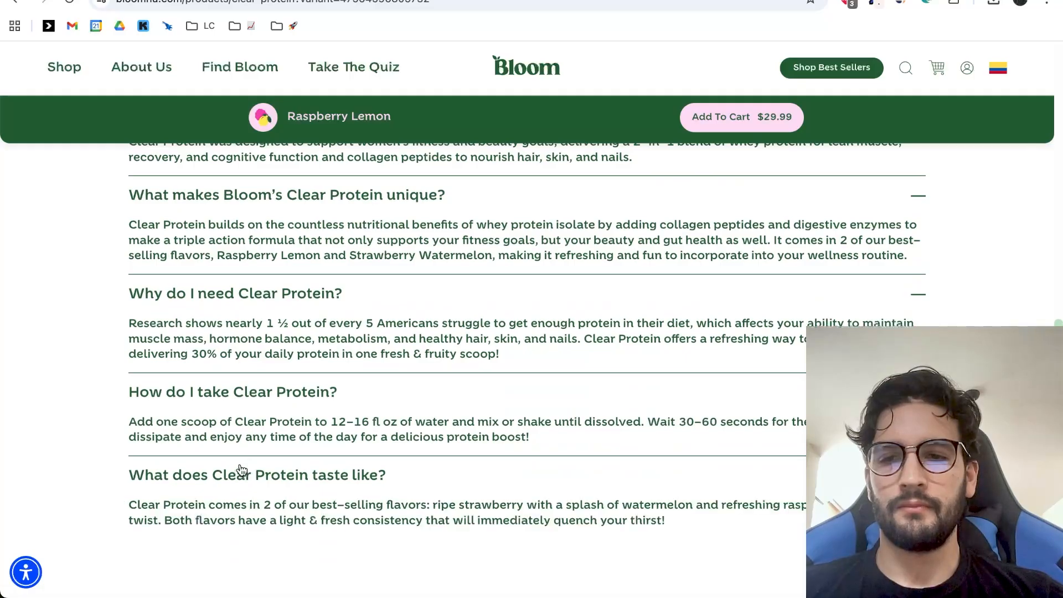
# Copy the expanded Clear Protein FAQ answers into the Claude reply as a new paragraph below the protein comparison.
pyautogui.scroll(6, 237, 470)
pyautogui.moveTo(477, 144); pyautogui.dragTo(586, 223)
pyautogui.scroll(-10, 586, 219)
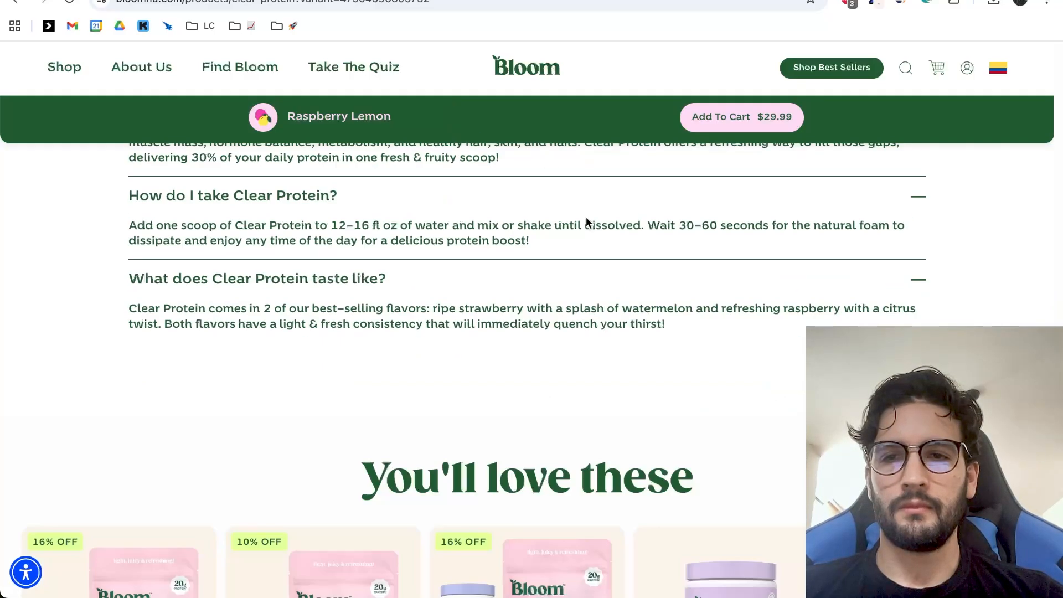
pyautogui.scroll(-8, 670, 328)
pyautogui.scroll(-4, 672, 331)
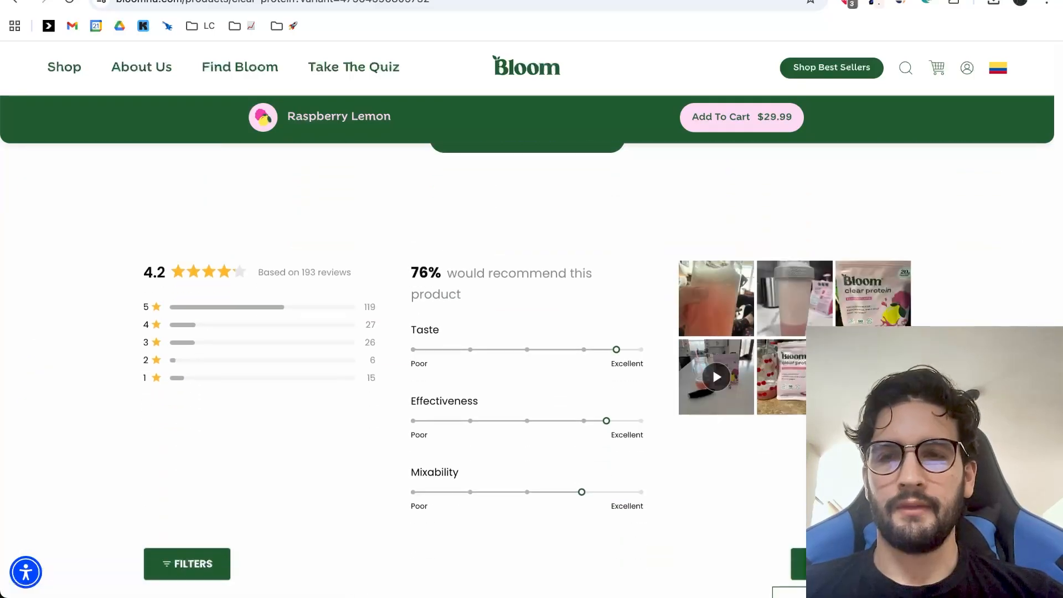
pyautogui.hotkey('ctrl', 'shift', 'Tab')
pyautogui.hotkey('ctrl', 'shift', 'Tab')
pyautogui.hotkey('shift', 'Return')
pyautogui.hotkey('shift', 'Return')
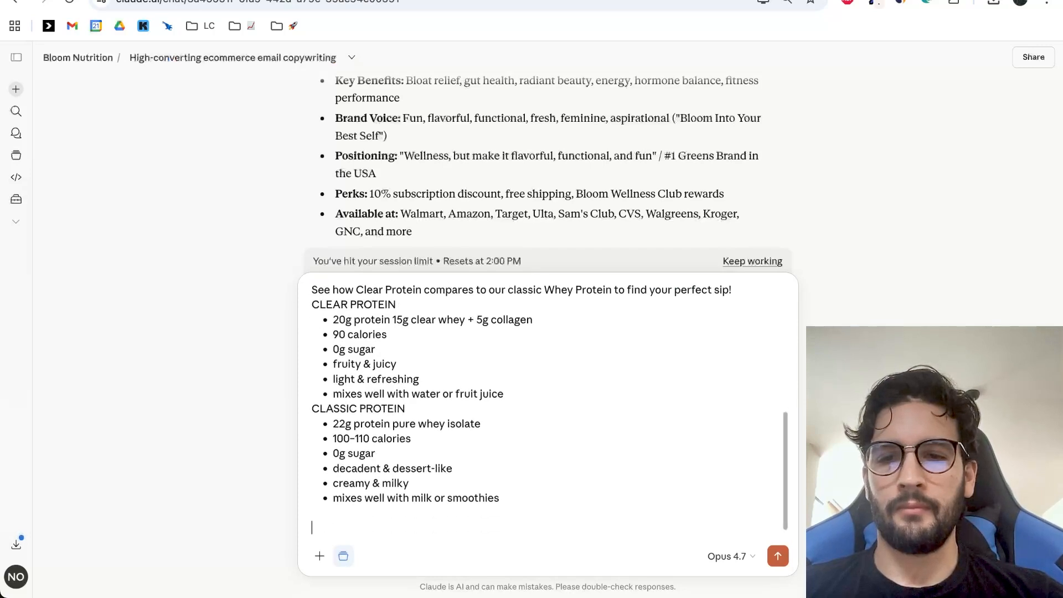
pyautogui.press('super+v')
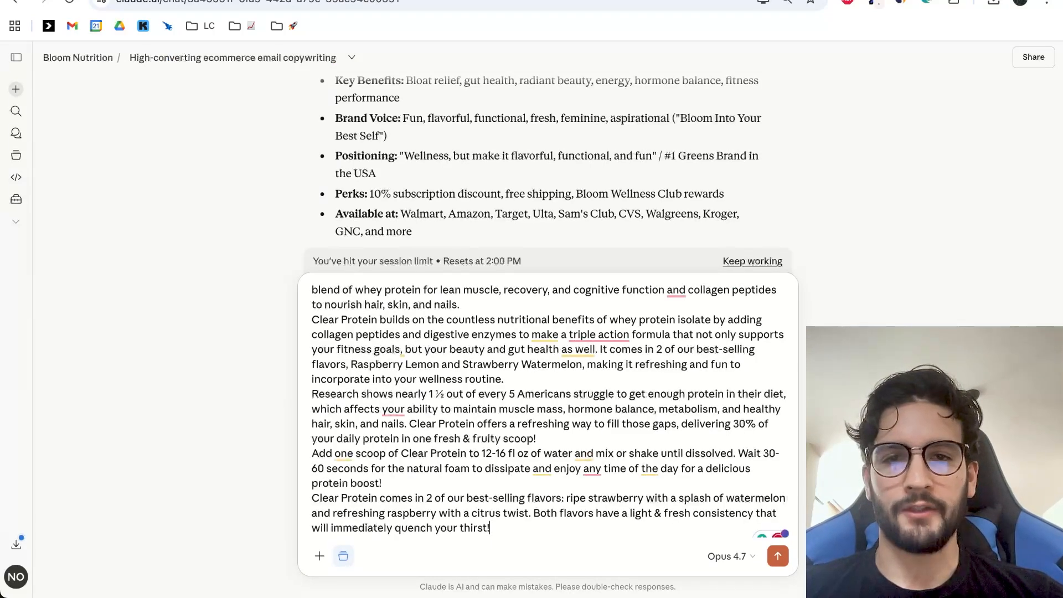
# Switch to the Copy chat in the Emails for Prospecting project and review the Clear Protein headline, sub-headline, CTAs and body copy.
pyautogui.hotkey('ctrl', 'Tab')
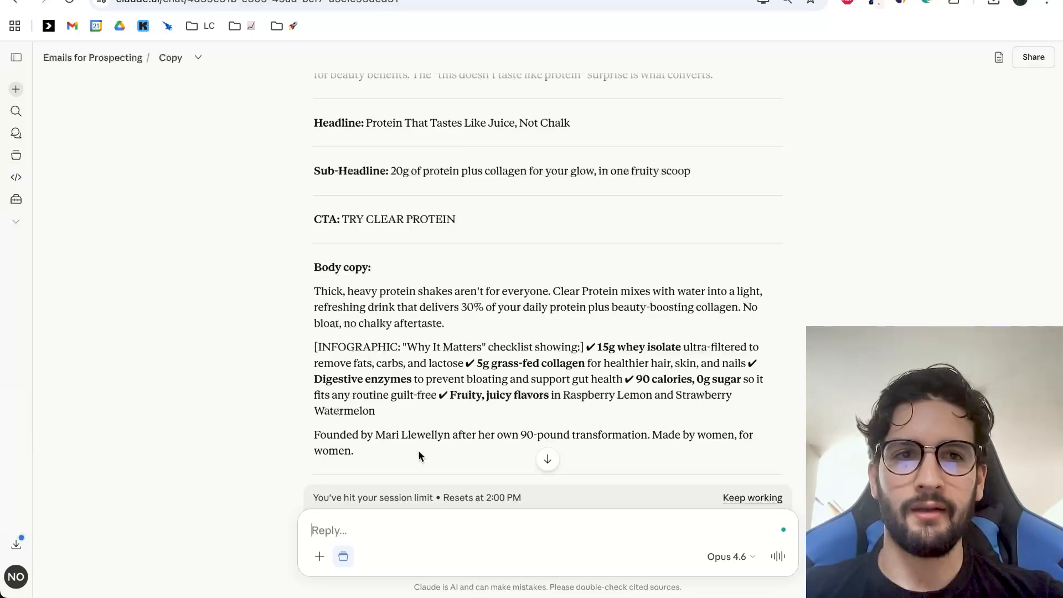
pyautogui.scroll(-1, 443, 437)
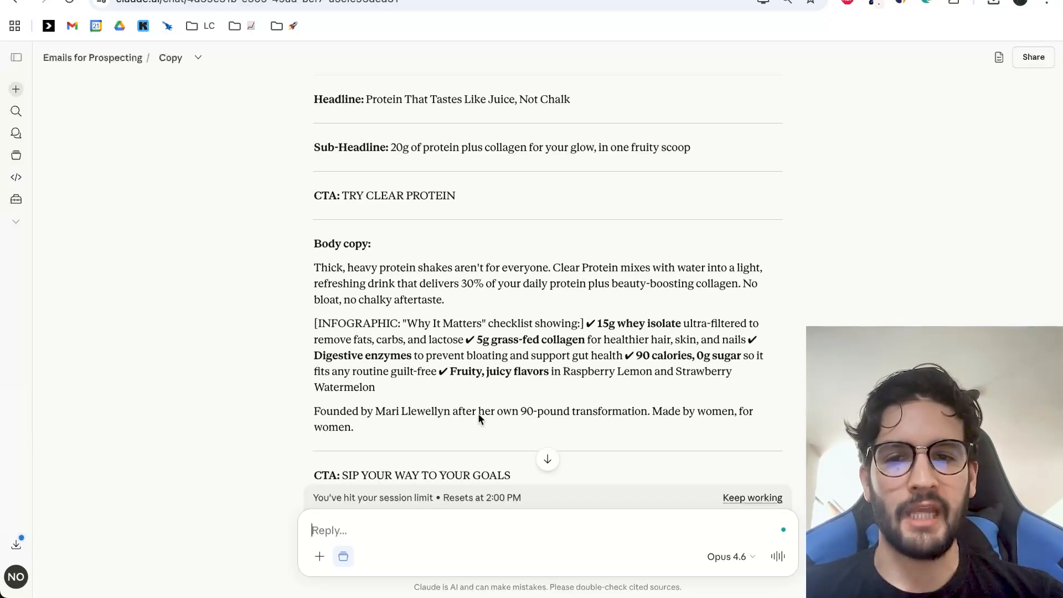
pyautogui.scroll(1, 477, 415)
pyautogui.scroll(-1, 498, 249)
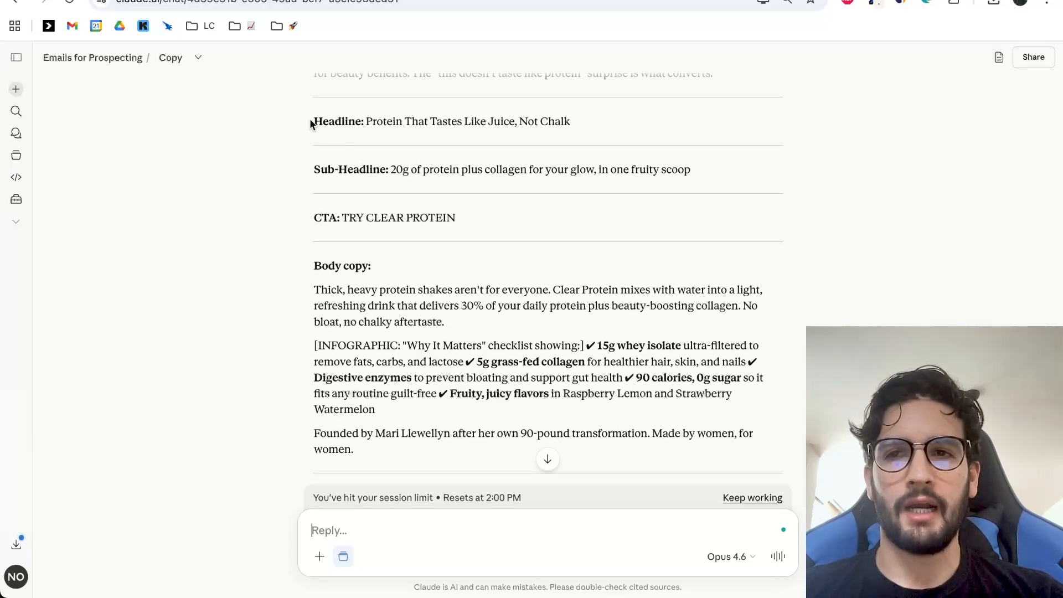
pyautogui.moveTo(314, 120); pyautogui.dragTo(503, 334)
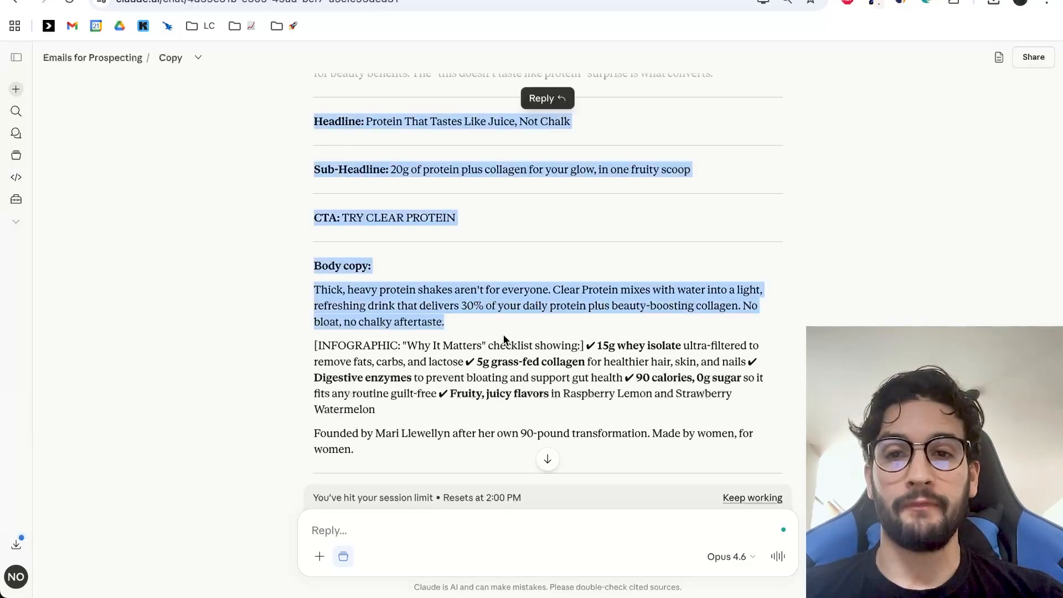
pyautogui.scroll(-2, 515, 360)
pyautogui.scroll(1, 571, 328)
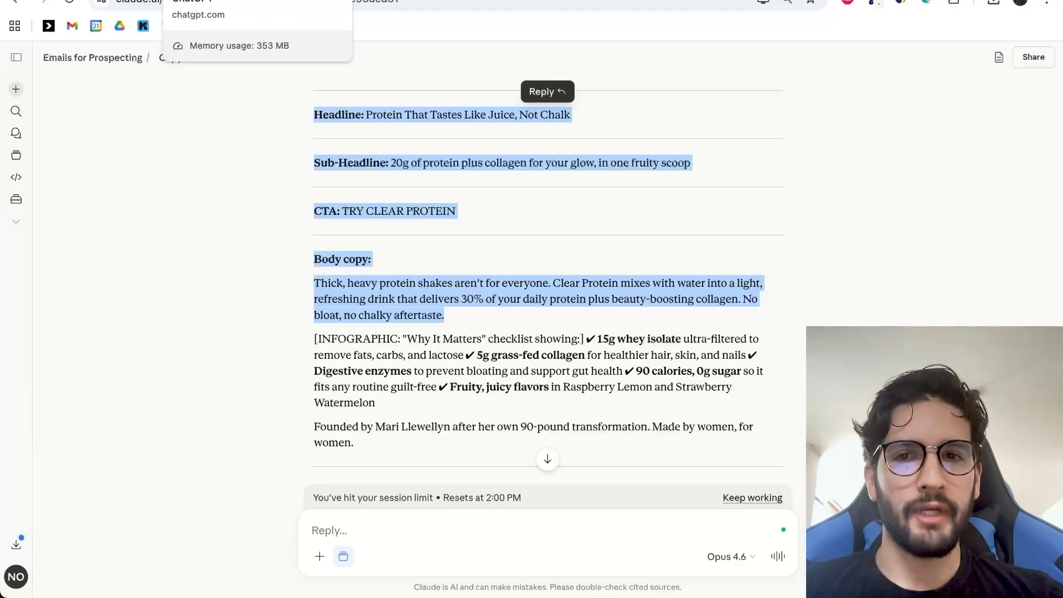
pyautogui.click(393, 221)
pyautogui.scroll(-2, 394, 222)
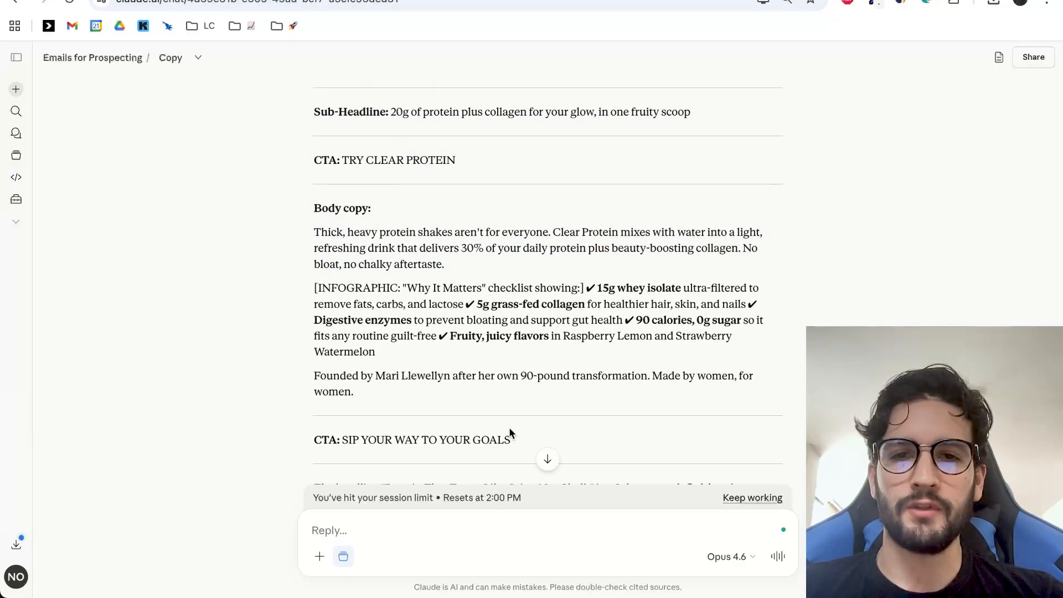
pyautogui.scroll(2, 509, 434)
# Switch to the Email Design Generation Prompt document in Google Docs and read how to use its bracketed fields.
pyautogui.click(296, 0)
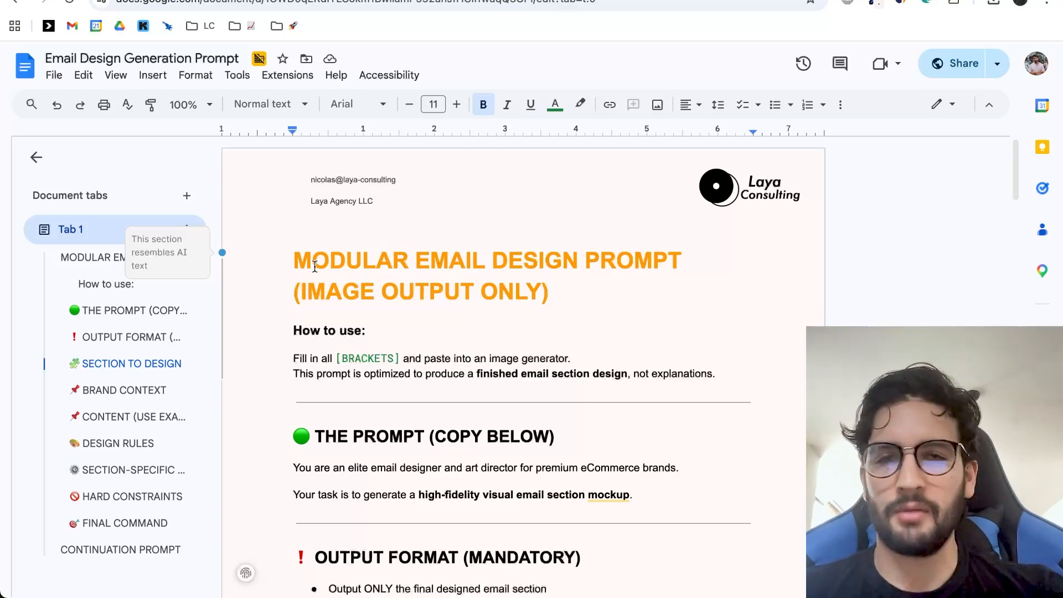
pyautogui.click(546, 283)
pyautogui.scroll(-3, 547, 280)
pyautogui.scroll(1, 524, 289)
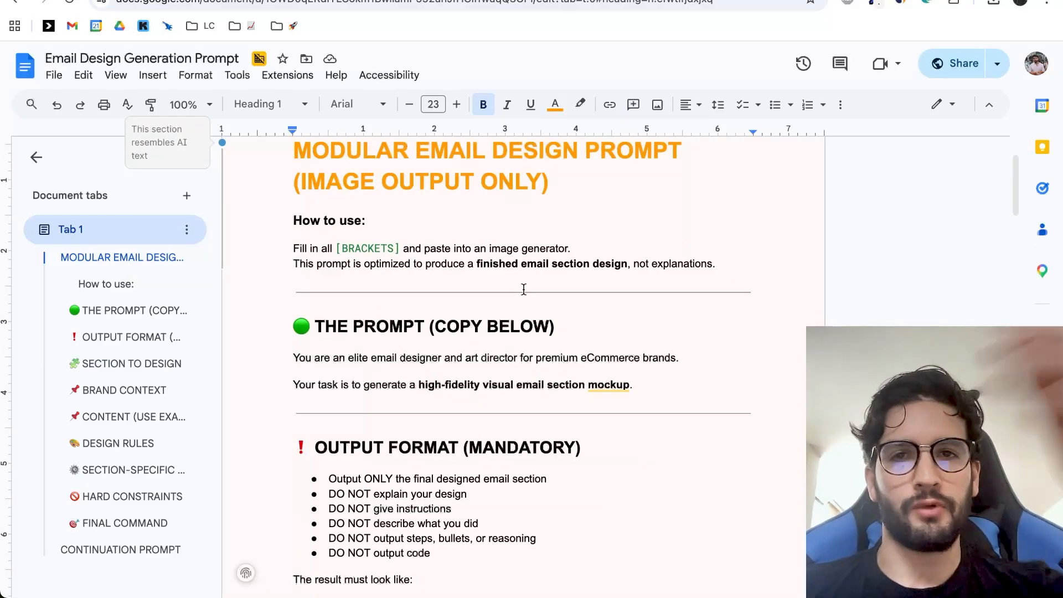
pyautogui.doubleClick(401, 251)
pyautogui.click(366, 253)
pyautogui.moveTo(327, 252); pyautogui.dragTo(352, 251)
# Review the list of email sections, the selected section and the brand fields in the design prompt.
pyautogui.scroll(-20, 494, 284)
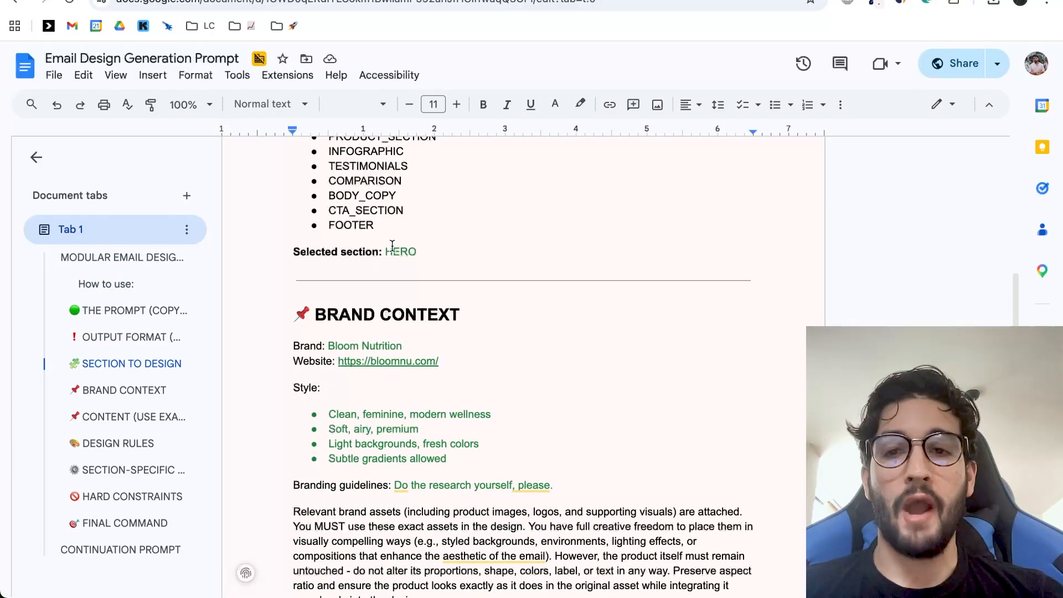
pyautogui.moveTo(387, 250); pyautogui.dragTo(444, 251)
pyautogui.scroll(1, 444, 252)
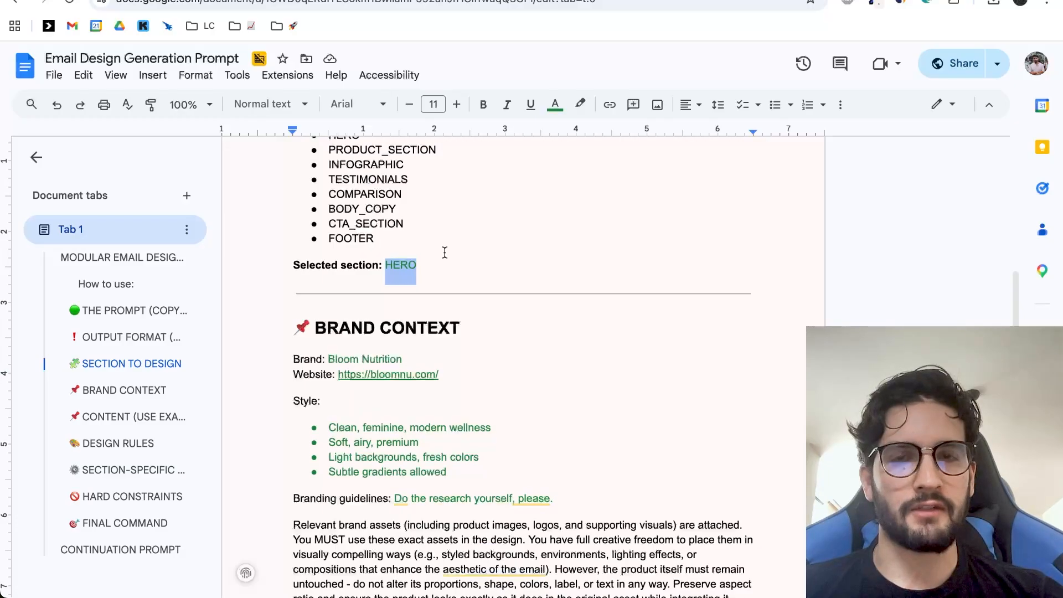
pyautogui.scroll(-2, 482, 348)
pyautogui.rightClick(467, 314)
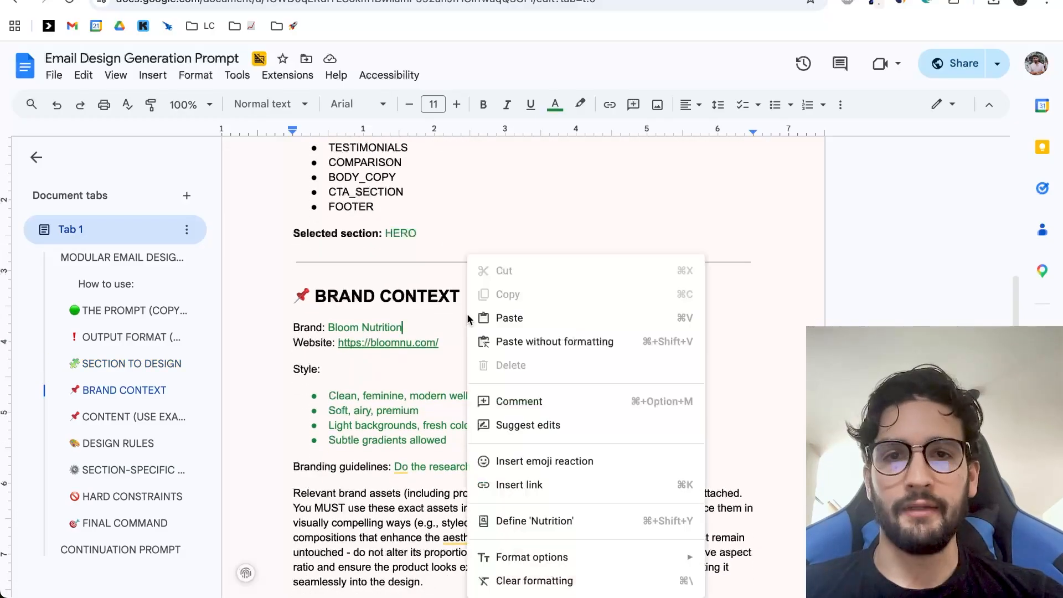
pyautogui.click(388, 327)
pyautogui.scroll(-3, 463, 323)
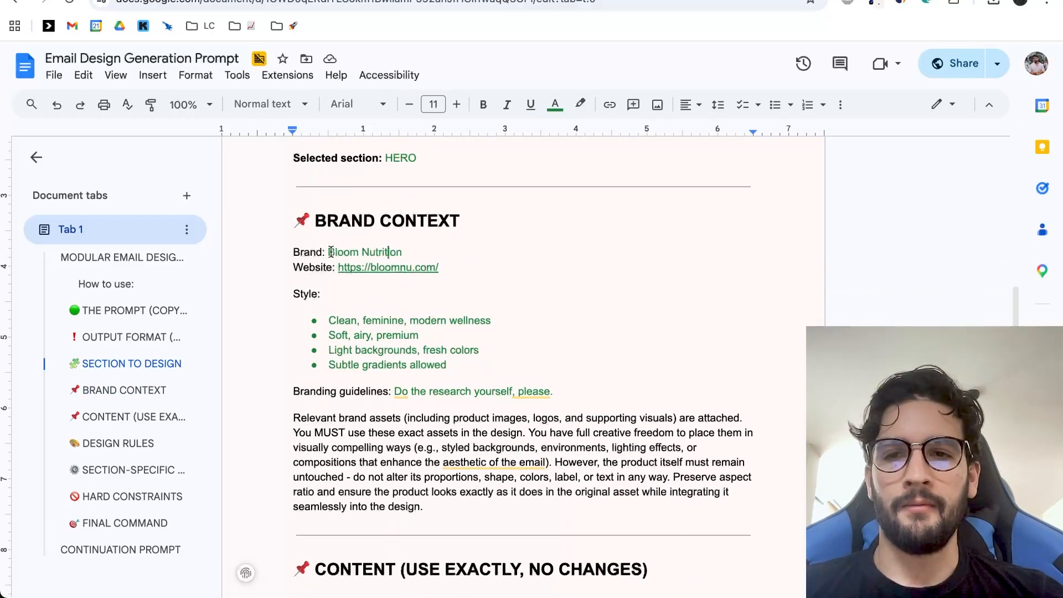
pyautogui.scroll(10, 330, 252)
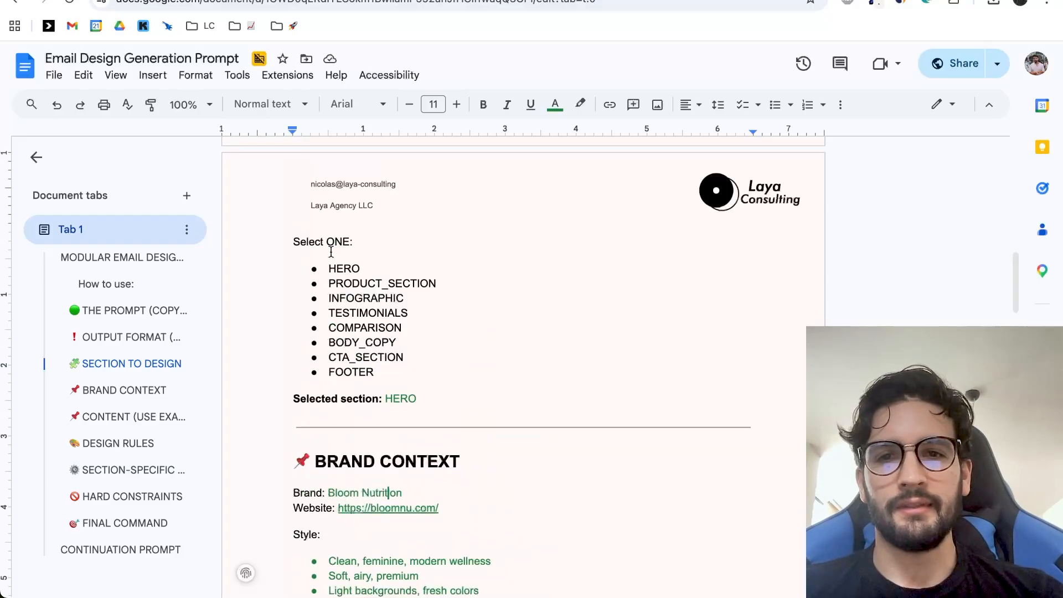
pyautogui.scroll(-6, 460, 361)
pyautogui.scroll(-5, 460, 361)
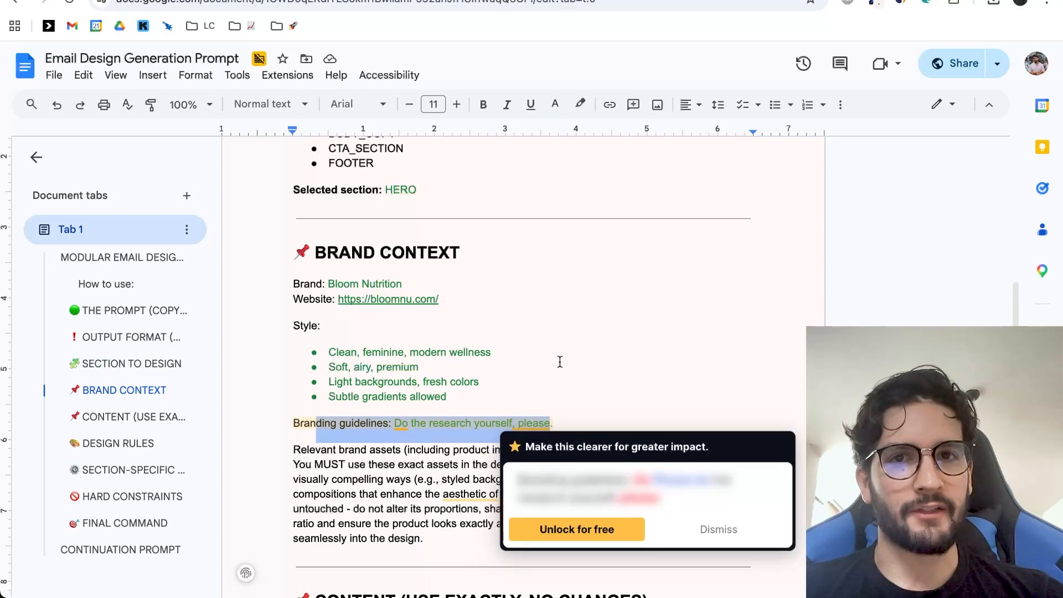
# Examine the branding guidelines line and the brand asset instructions under Brand Context.
pyautogui.click(560, 359)
pyautogui.moveTo(394, 423); pyautogui.dragTo(603, 424)
pyautogui.scroll(-1, 596, 354)
pyautogui.click(469, 382)
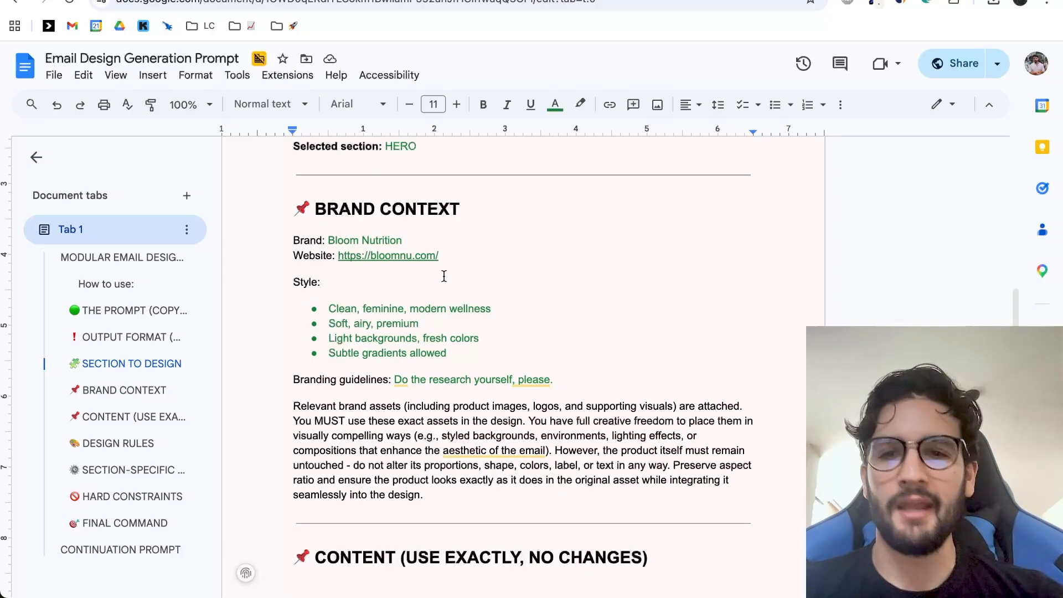
# Select and copy the whole design prompt, from "You are an elite email designer" through the end of the Final Command section.
pyautogui.scroll(15, 444, 275)
pyautogui.scroll(4, 444, 275)
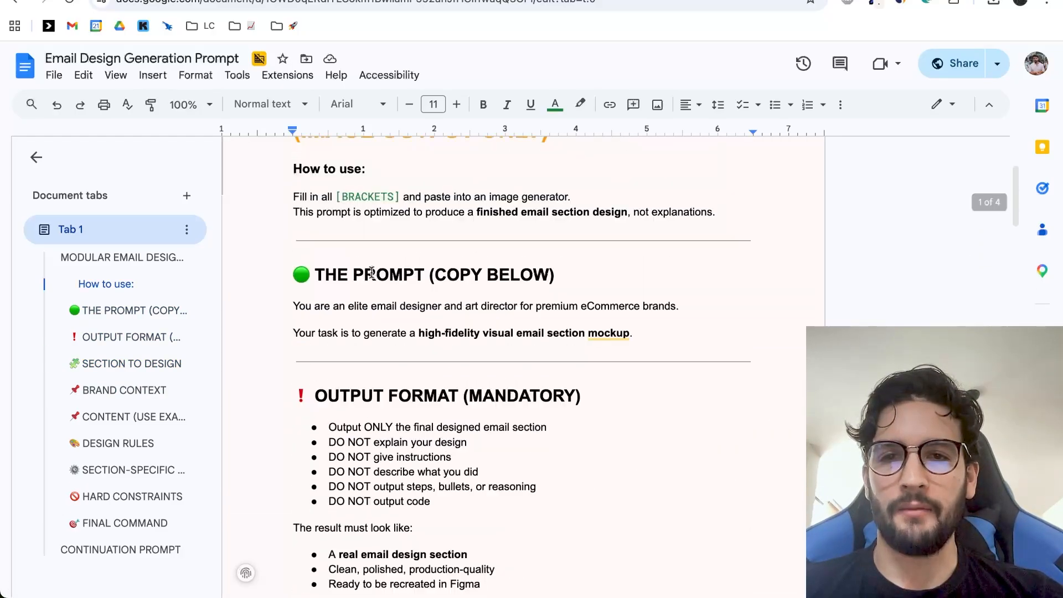
pyautogui.moveTo(293, 361); pyautogui.dragTo(460, 366)
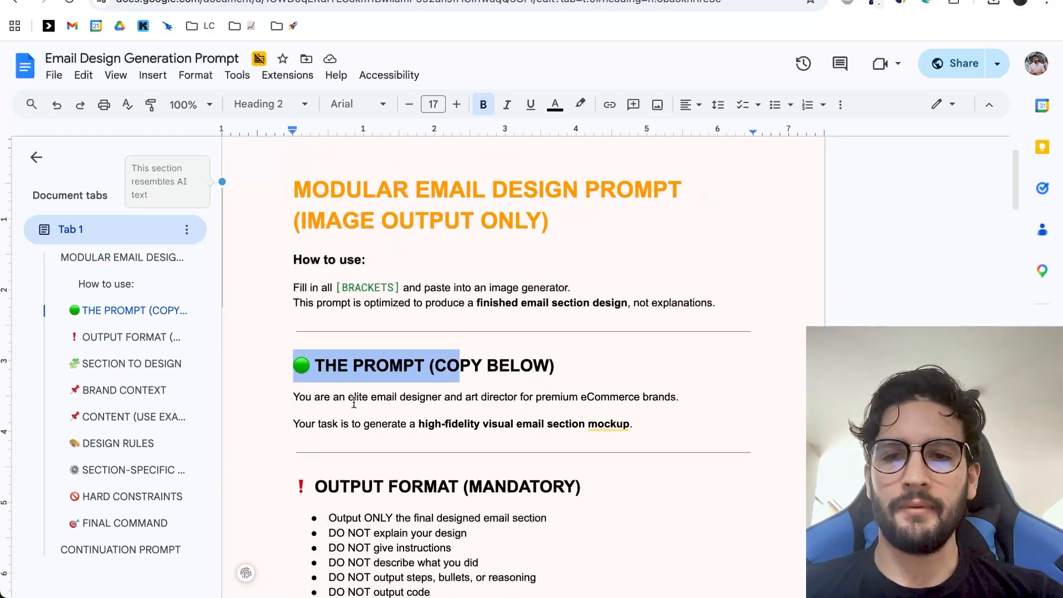
pyautogui.scroll(-1, 329, 399)
pyautogui.moveTo(294, 376); pyautogui.dragTo(368, 374)
pyautogui.scroll(-20, 371, 375)
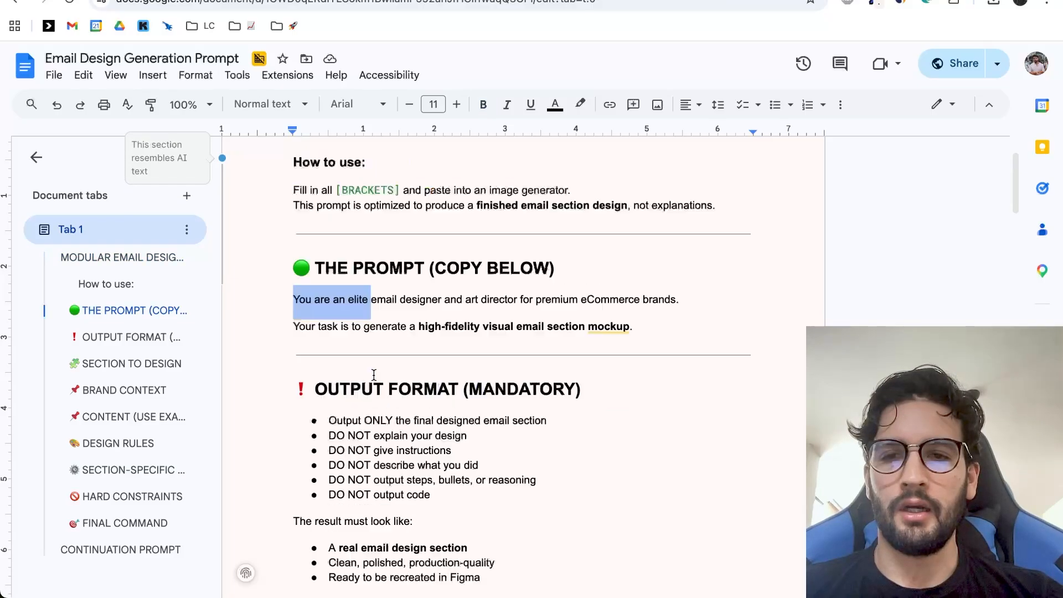
pyautogui.scroll(-5, 373, 372)
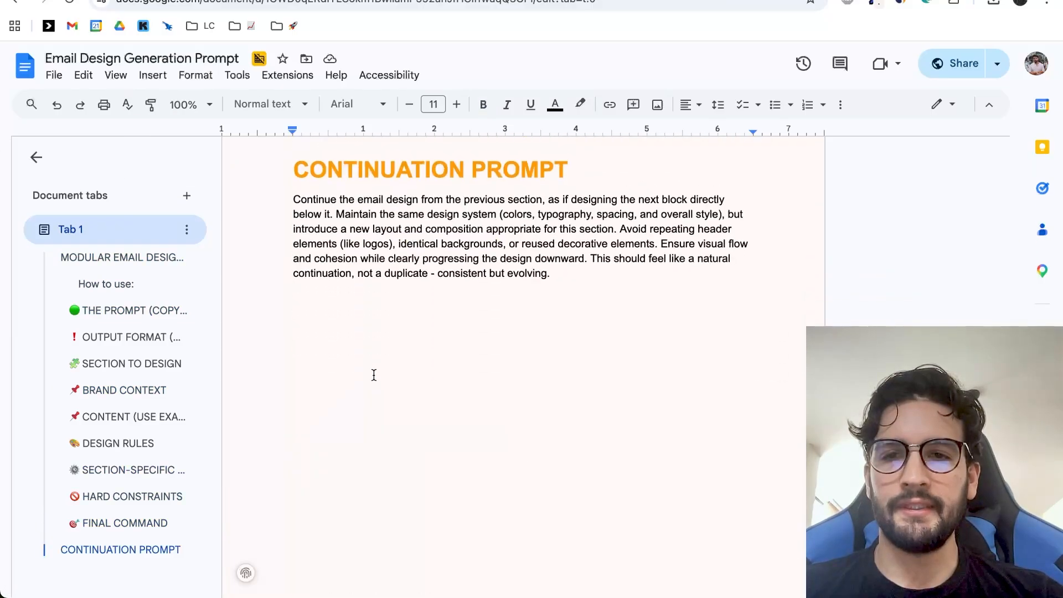
pyautogui.scroll(5, 565, 382)
pyautogui.keyDown('shift'); pyautogui.click(442, 371); pyautogui.keyUp('shift')
pyautogui.scroll(-3, 468, 432)
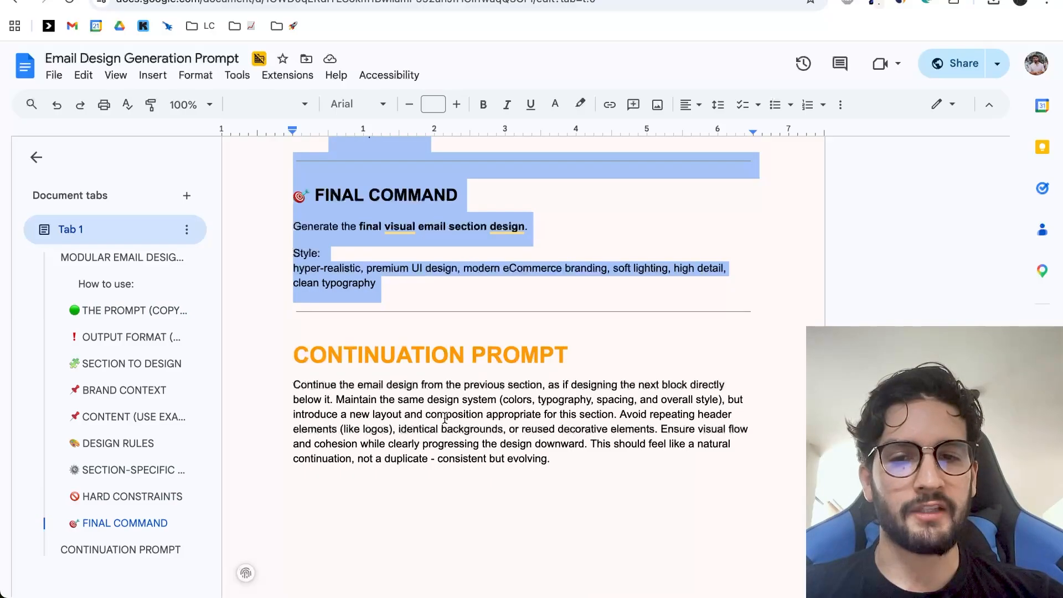
# Switch to ChatGPT and paste the copied design prompt into a new chat's message without sending it.
pyautogui.hotkey('ctrl', 'Tab')
pyautogui.click(439, 294)
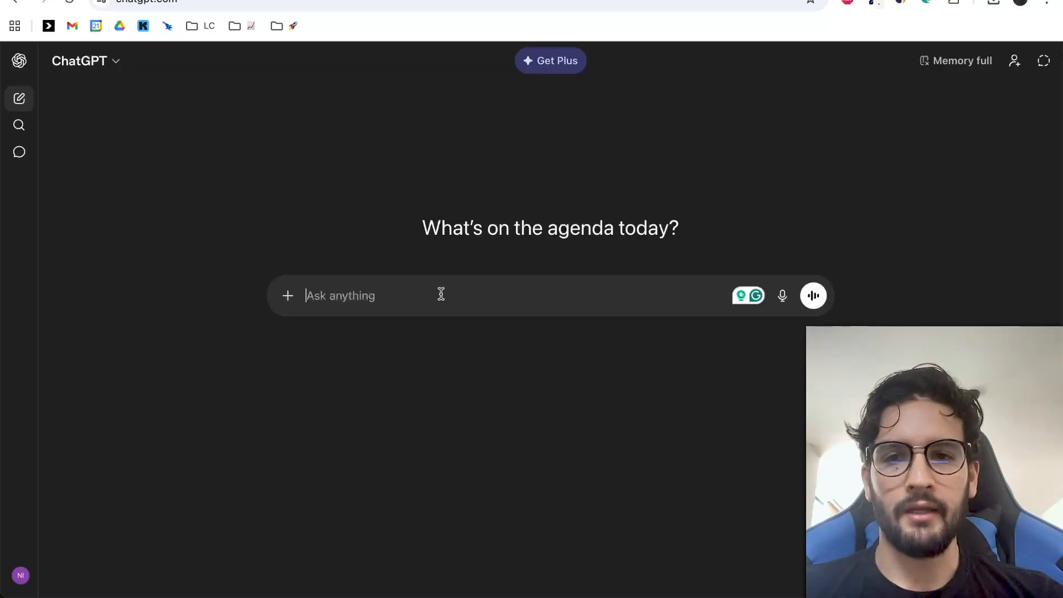
pyautogui.press('super+v')
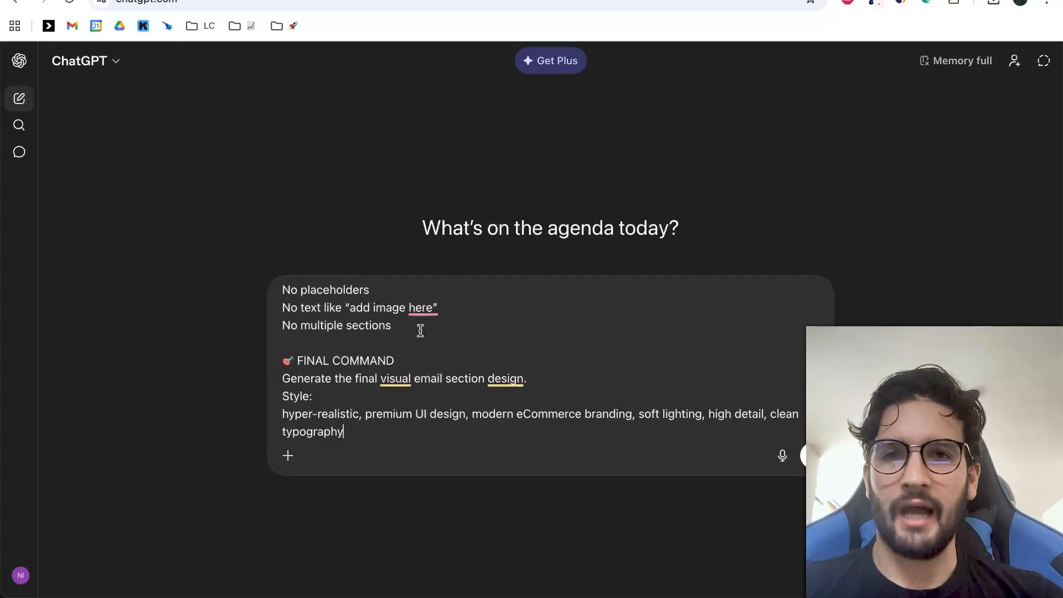
pyautogui.moveTo(492, 383)
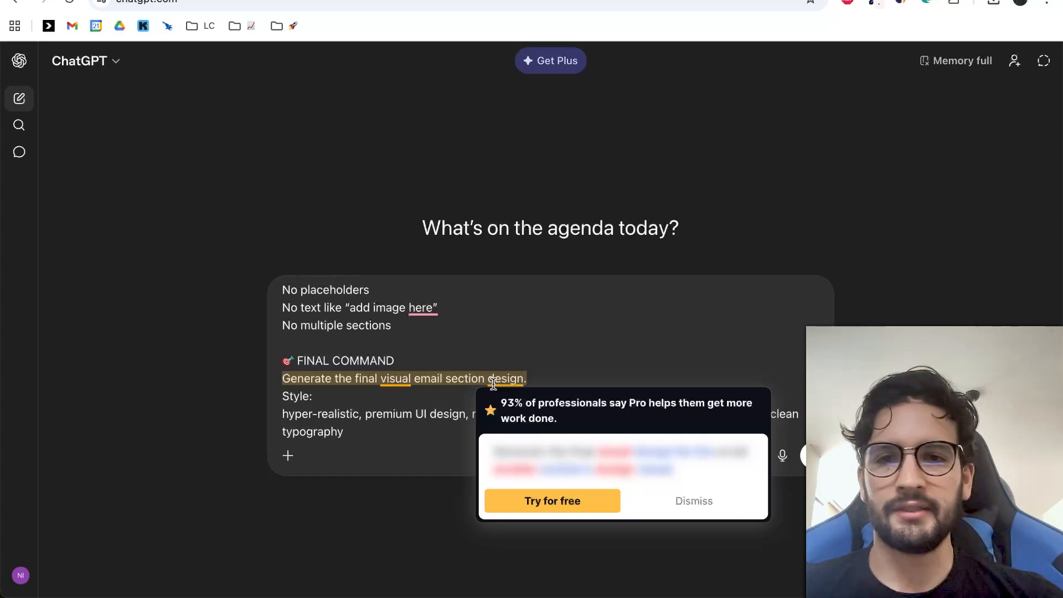
pyautogui.click(489, 349)
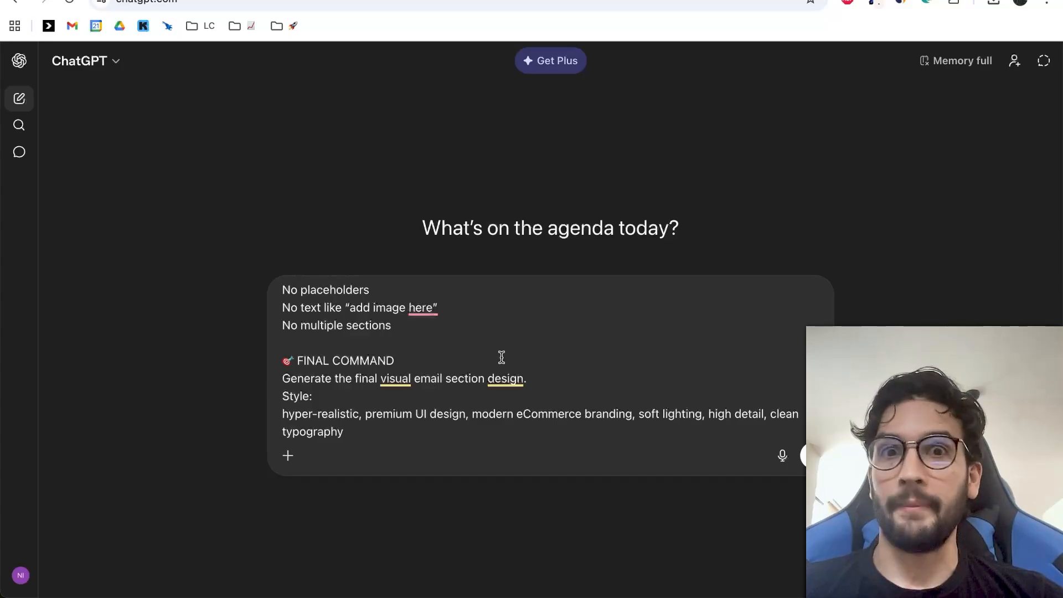
# Look through the pasted prompt's content, design rules and section list in the ChatGPT message.
pyautogui.scroll(15, 511, 354)
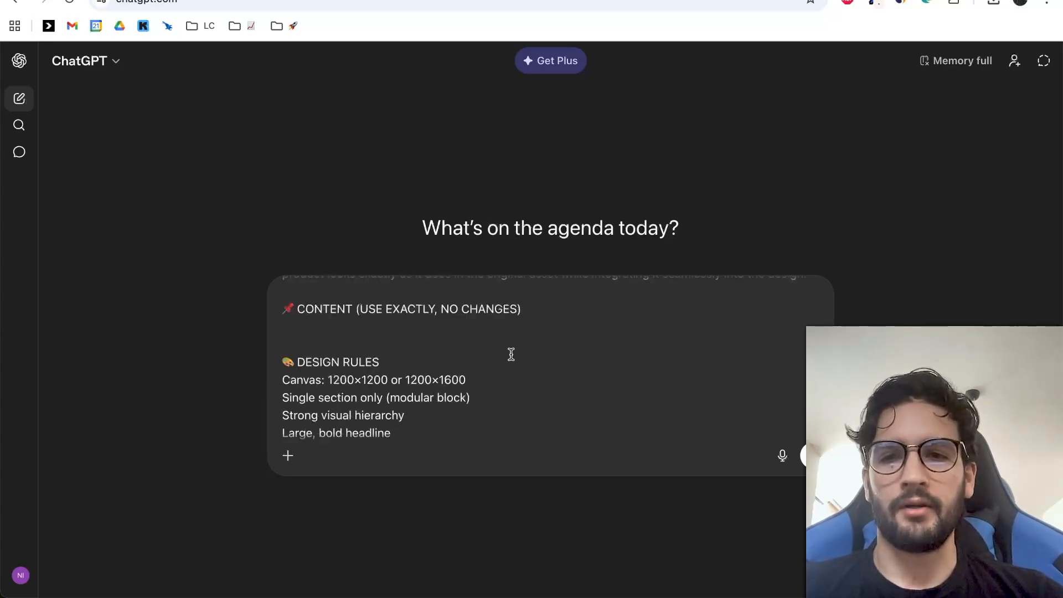
pyautogui.scroll(-10, 511, 355)
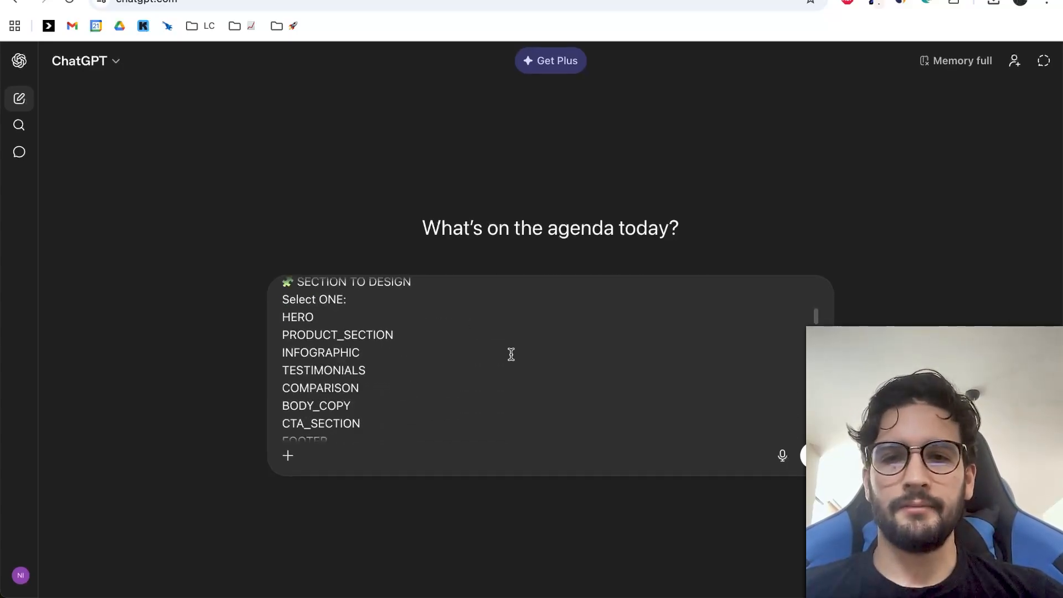
pyautogui.scroll(-1, 511, 354)
# Switch back to the Email Design Generation Prompt document and look over the Continuation Prompt and Brand Context sections.
pyautogui.hotkey('ctrl', 'shift', 'Tab')
pyautogui.scroll(-2, 554, 295)
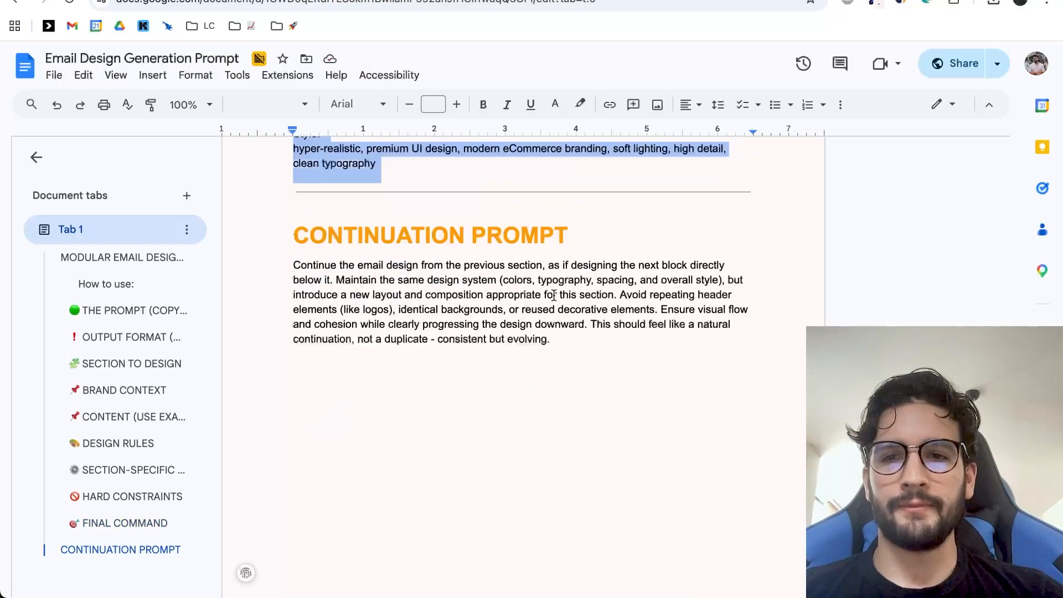
pyautogui.scroll(15, 554, 295)
pyautogui.scroll(10, 554, 296)
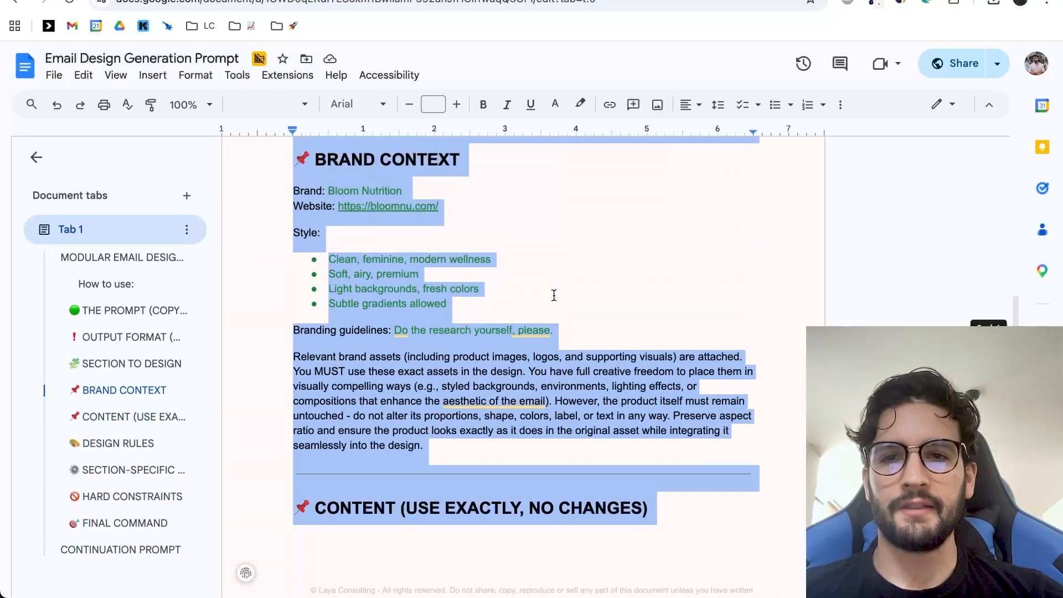
pyautogui.click(424, 296)
pyautogui.scroll(8, 424, 296)
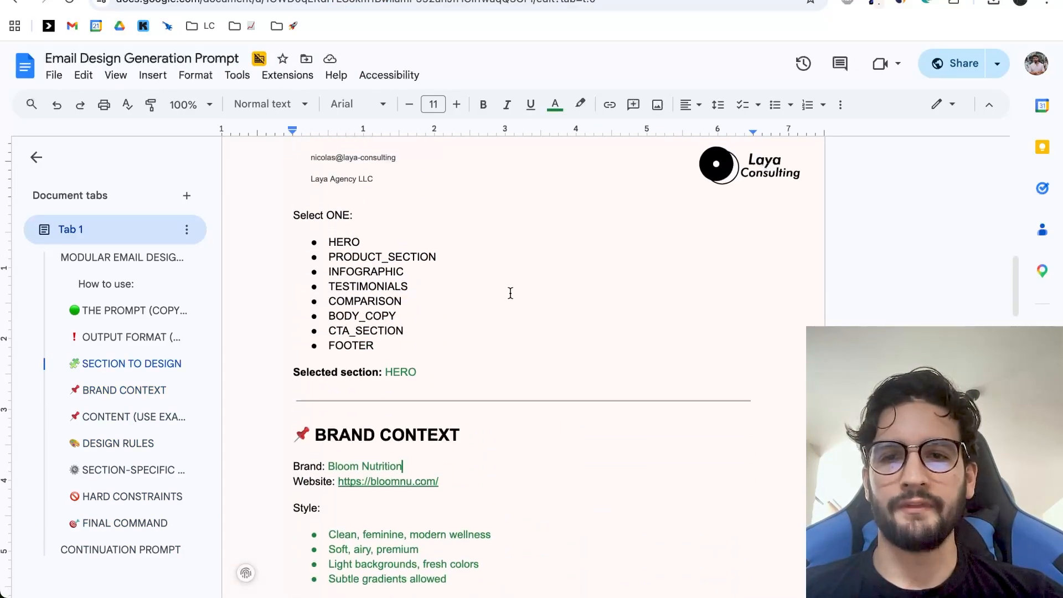
# Examine the list of selectable email sections and the Selected section field, closing the Grammarly panel.
pyautogui.scroll(-2, 400, 436)
pyautogui.doubleClick(401, 466)
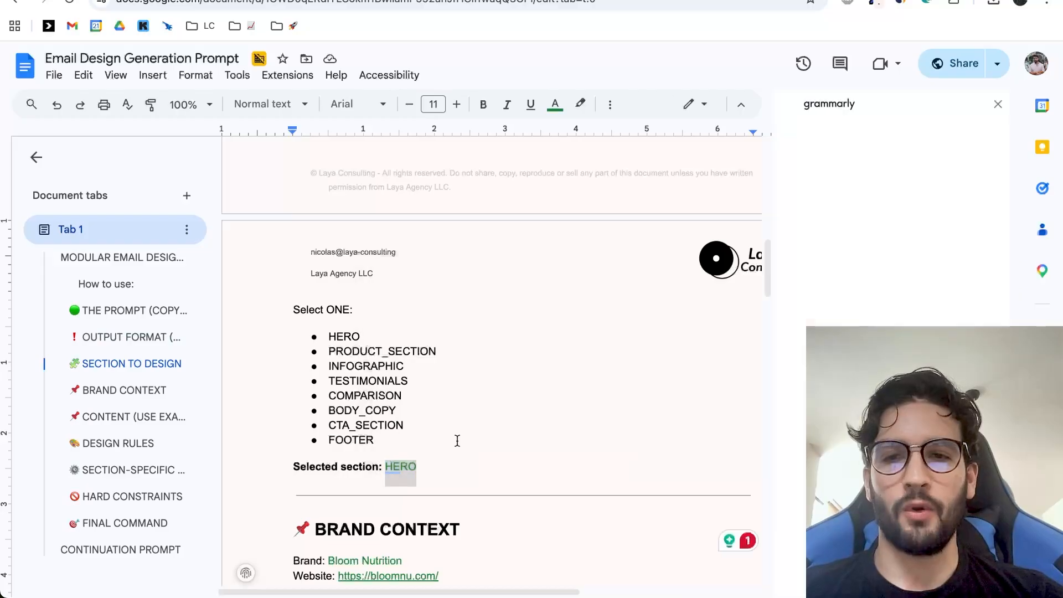
pyautogui.click(995, 107)
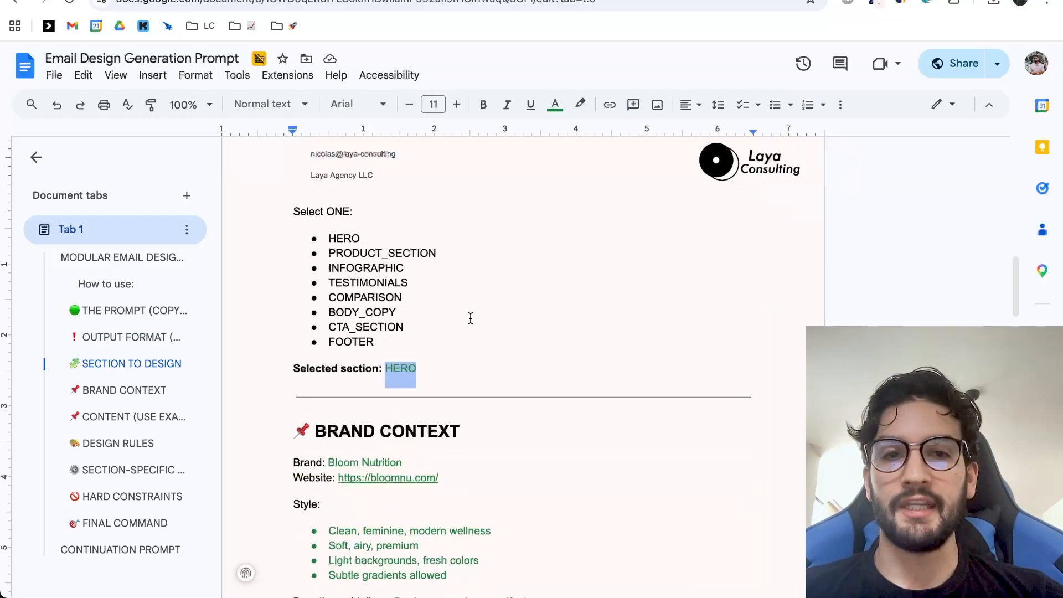
pyautogui.scroll(-2, 655, 202)
pyautogui.click(410, 253)
pyautogui.tripleClick(410, 252)
pyautogui.scroll(2, 506, 245)
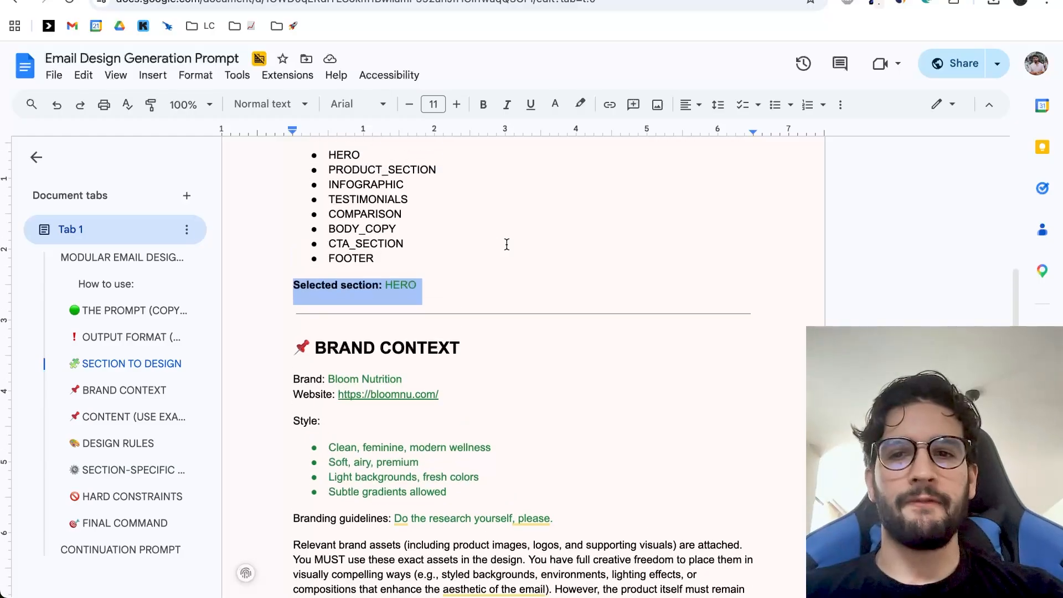
pyautogui.click(507, 244)
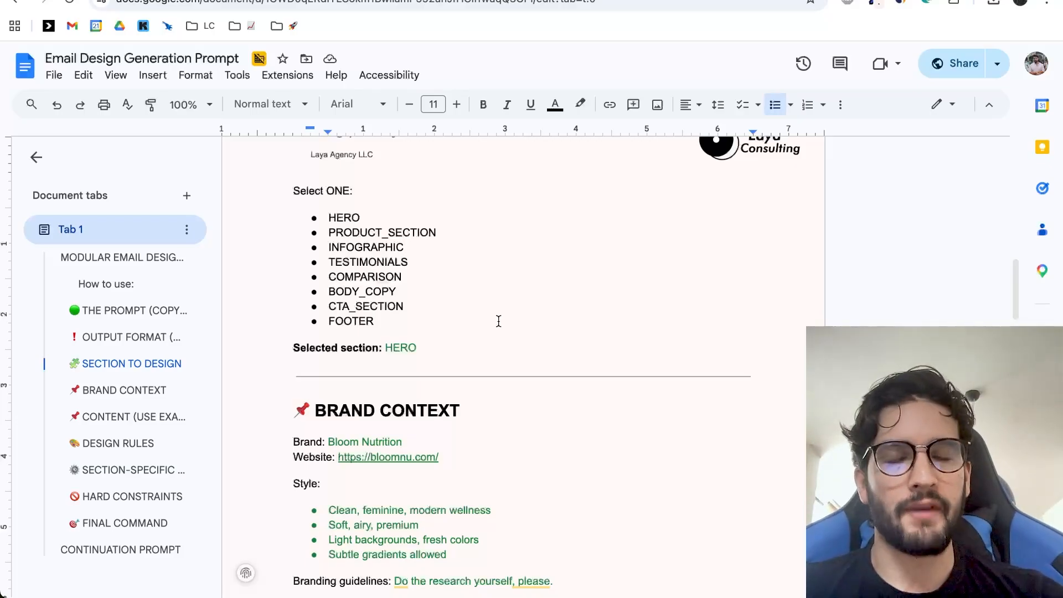
pyautogui.scroll(-1, 498, 321)
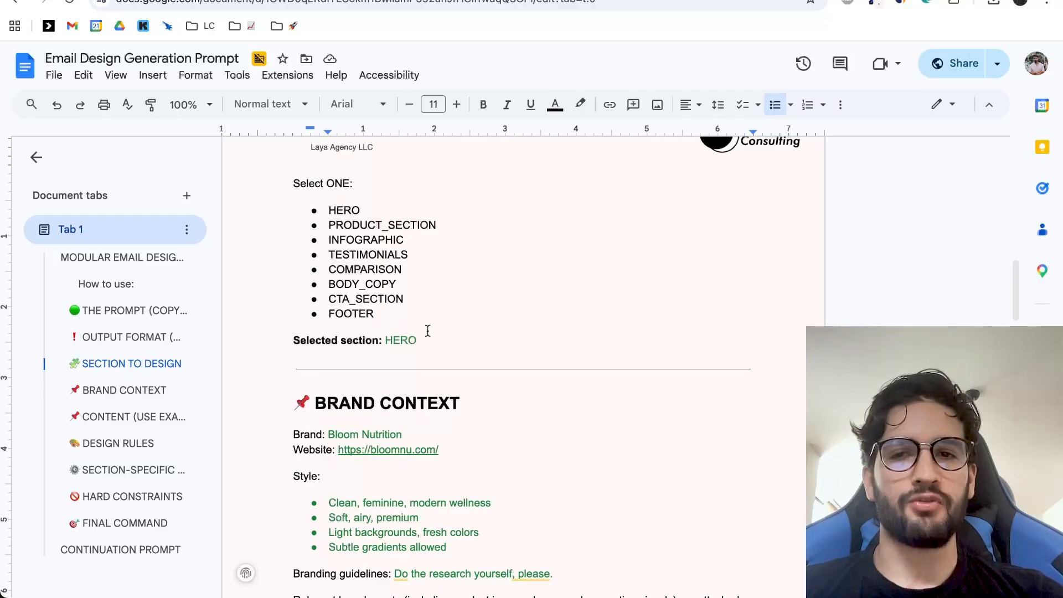
pyautogui.scroll(1, 428, 331)
pyautogui.doubleClick(401, 351)
pyautogui.click(449, 317)
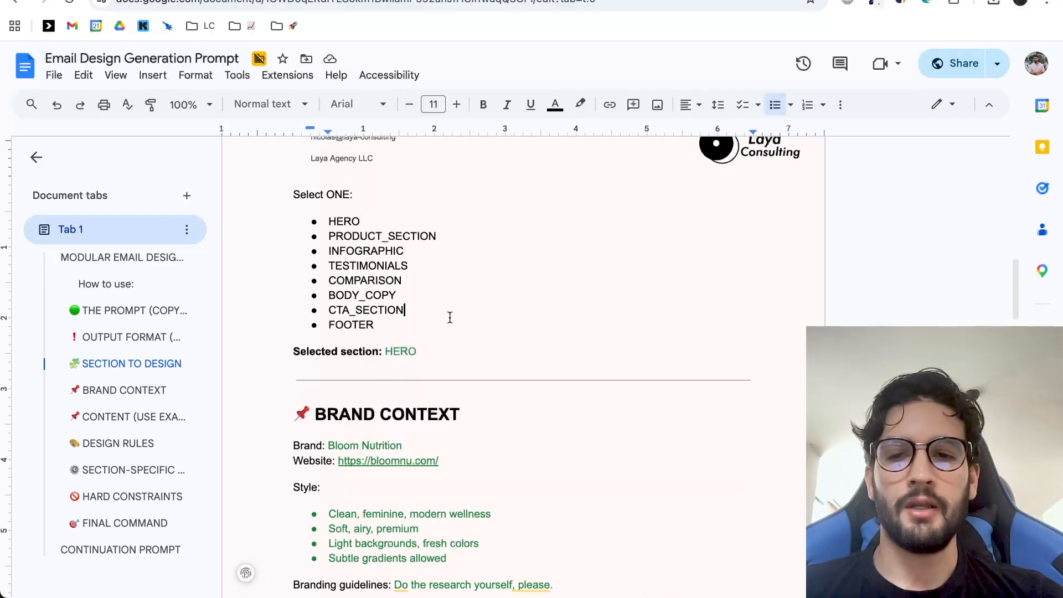
# Examine the Brand and Website fields under Brand Context.
pyautogui.scroll(-4, 450, 317)
pyautogui.scroll(-1, 384, 302)
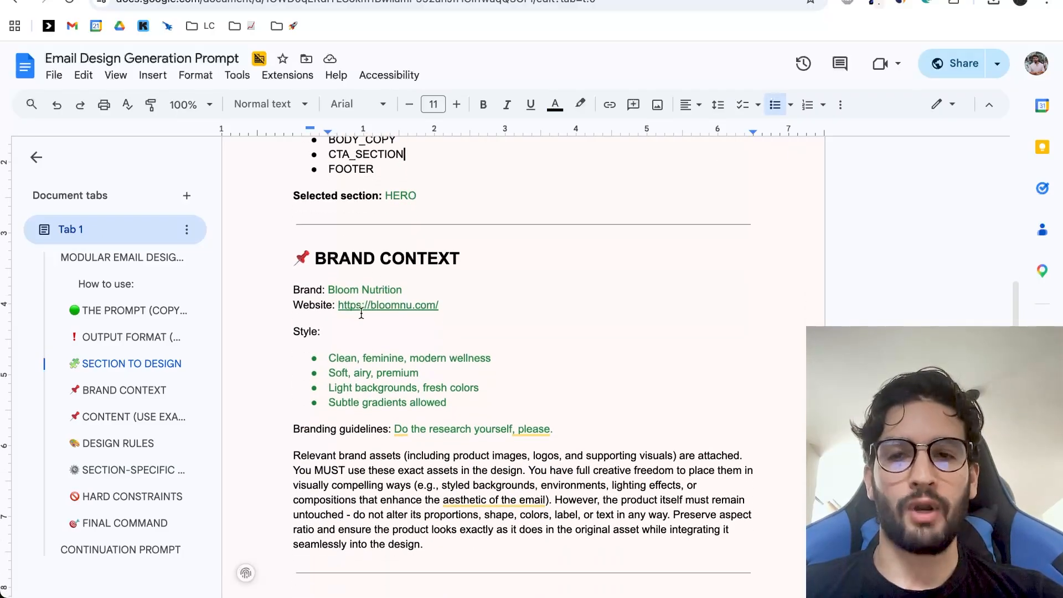
pyautogui.moveTo(328, 290); pyautogui.dragTo(407, 288)
pyautogui.scroll(-3, 430, 290)
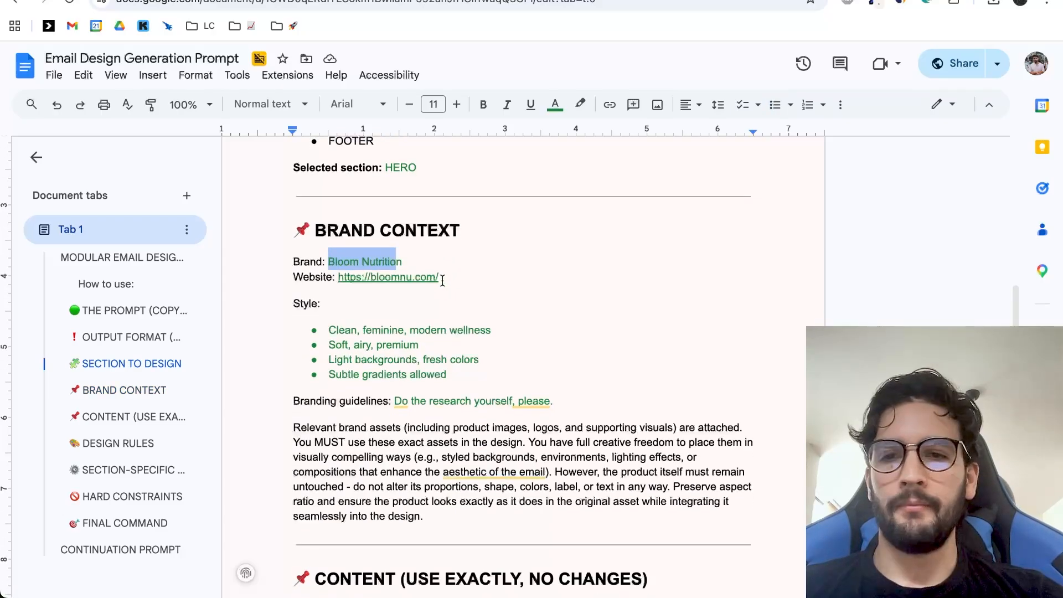
pyautogui.scroll(-3, 433, 290)
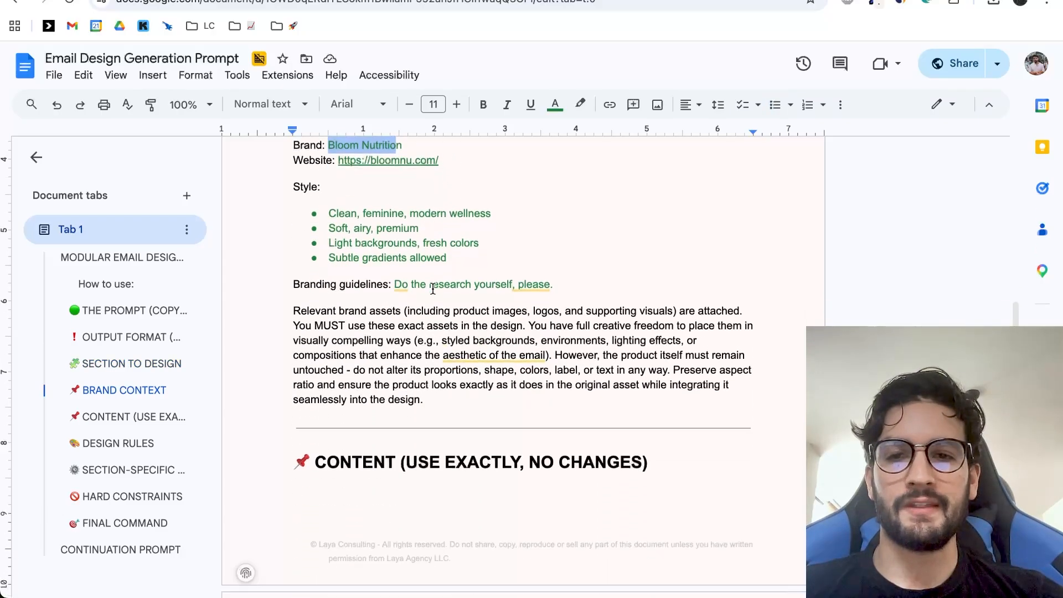
# Highlight the Style bullet points under Brand Context and read the branding guidelines line.
pyautogui.moveTo(448, 253); pyautogui.dragTo(326, 212)
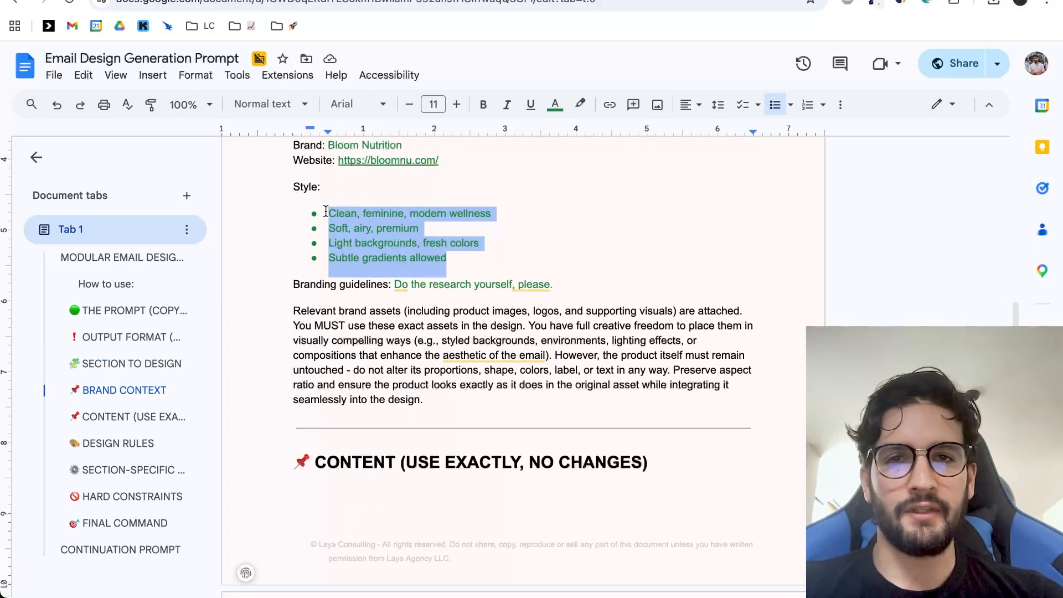
pyautogui.scroll(-2, 387, 217)
pyautogui.click(489, 219)
pyautogui.scroll(-2, 499, 216)
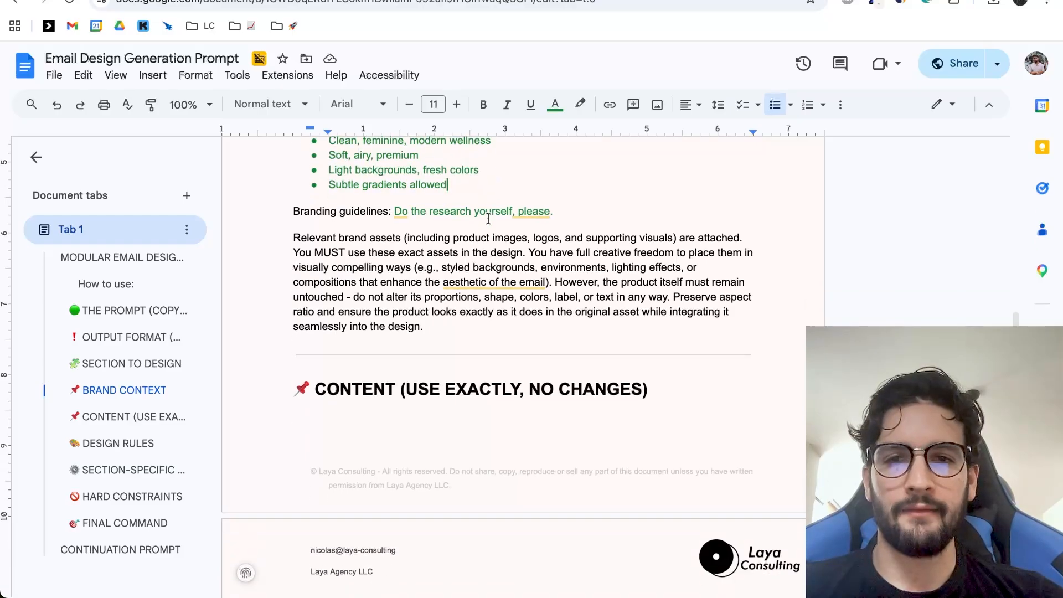
pyautogui.moveTo(538, 190)
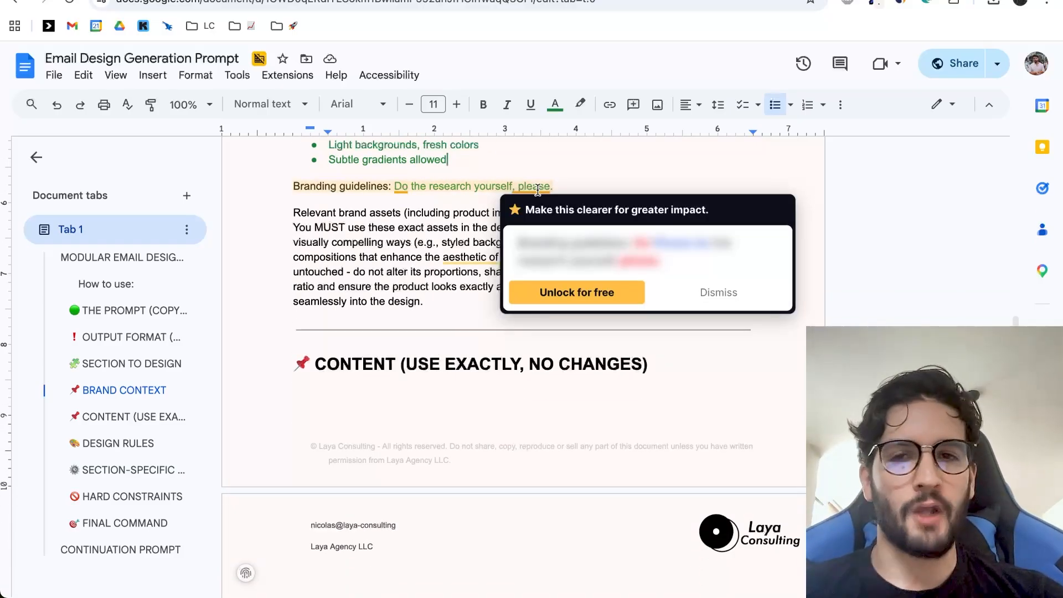
pyautogui.scroll(1, 463, 144)
pyautogui.moveTo(460, 216); pyautogui.dragTo(305, 159)
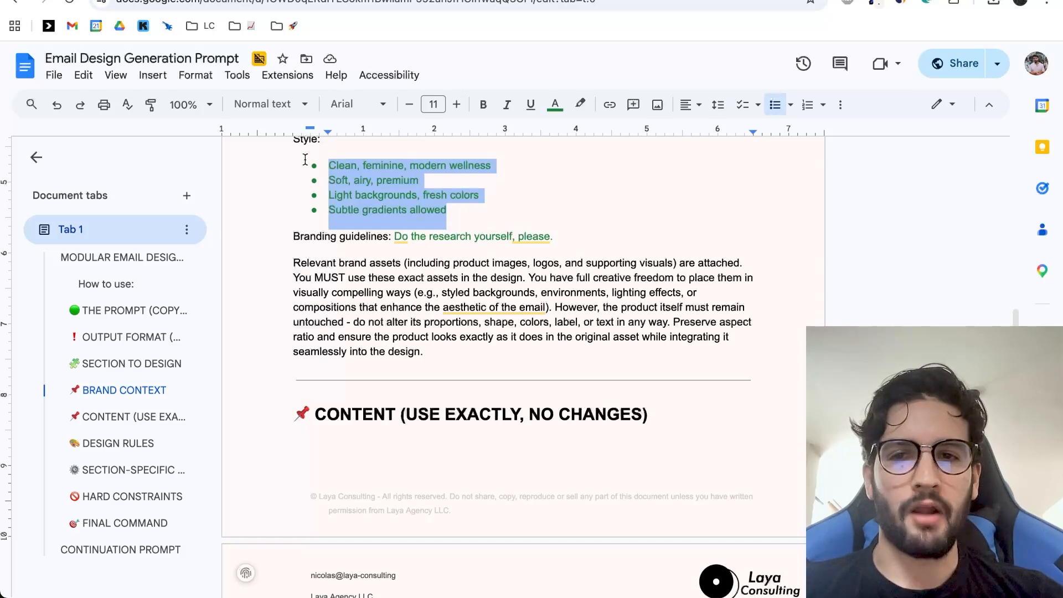
# Look over the Design Rules and Section-Specific Behavior, and return to the empty Content section of the design prompt.
pyautogui.scroll(-2, 555, 246)
pyautogui.scroll(4, 556, 246)
pyautogui.scroll(-9, 555, 246)
pyautogui.scroll(-7, 556, 246)
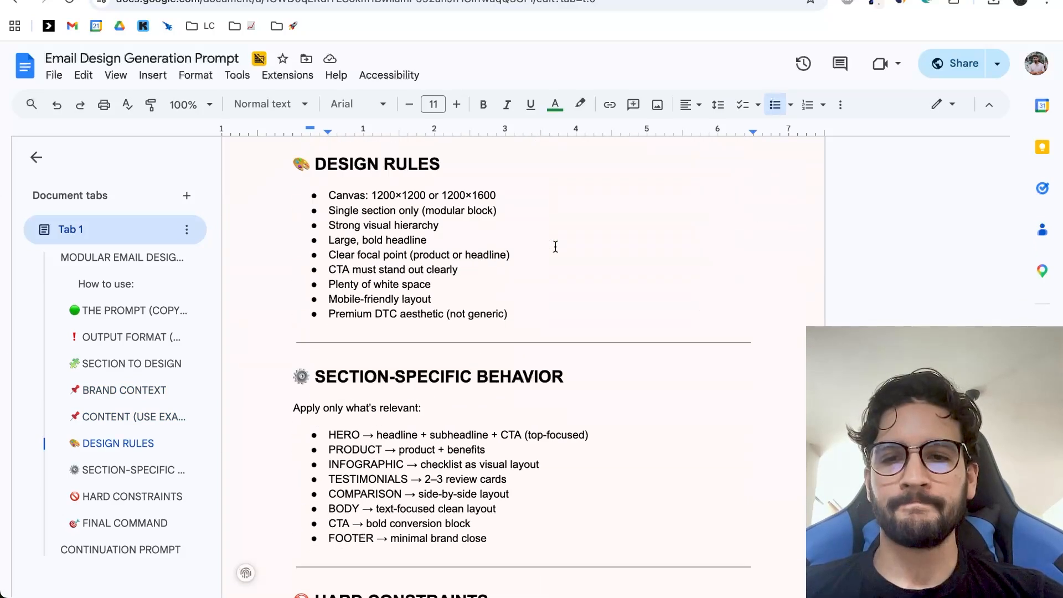
pyautogui.scroll(12, 556, 246)
pyautogui.click(387, 309)
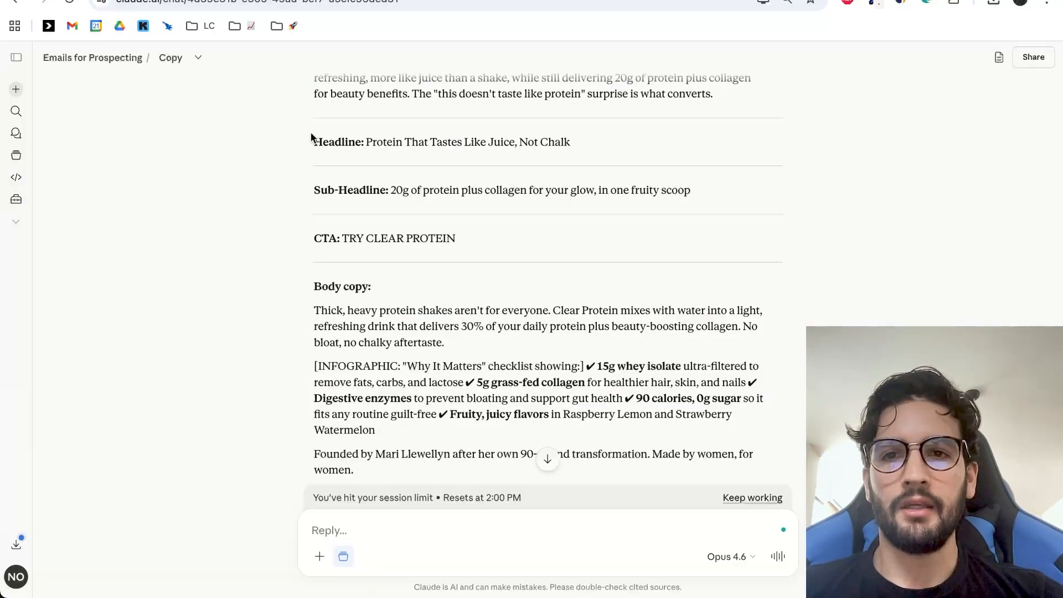
# Switch to the Copy chat in Claude and review the Clear Protein headline, sub-headline, CTA and body copy.
pyautogui.scroll(1, 322, 144)
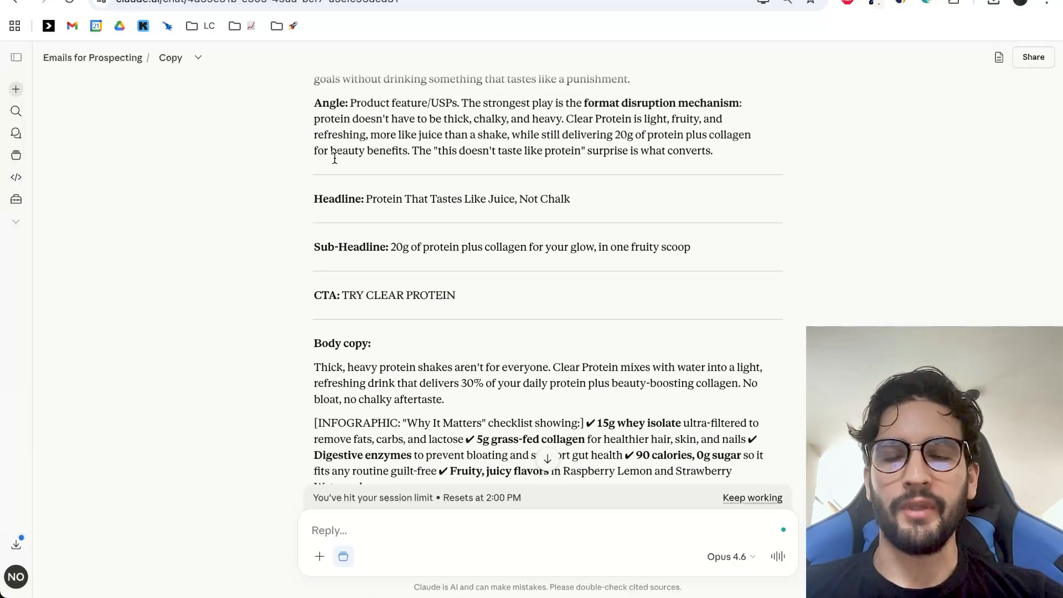
pyautogui.scroll(-1, 384, 163)
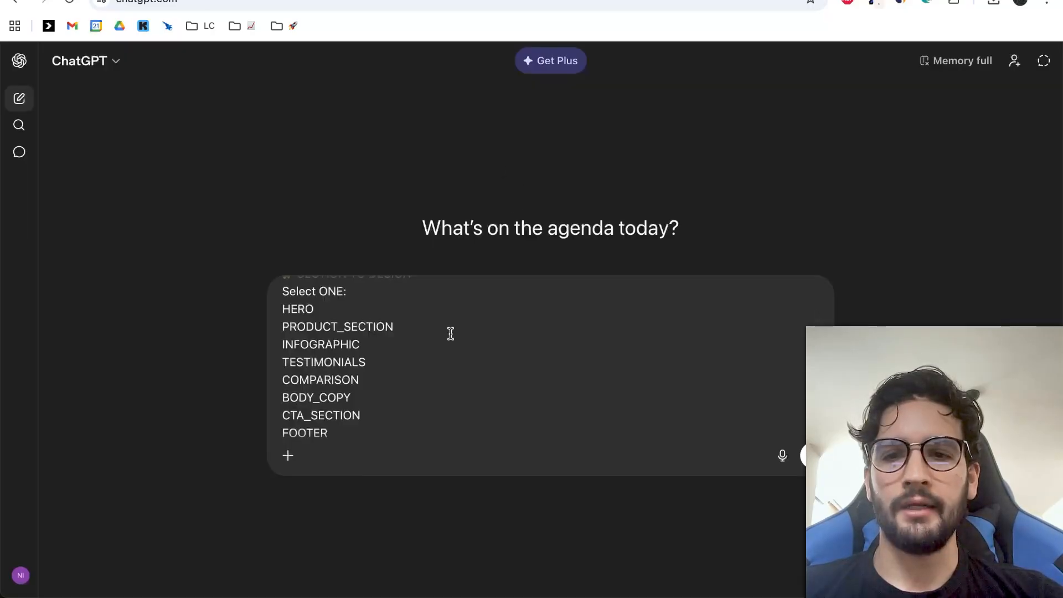
pyautogui.scroll(-15, 451, 333)
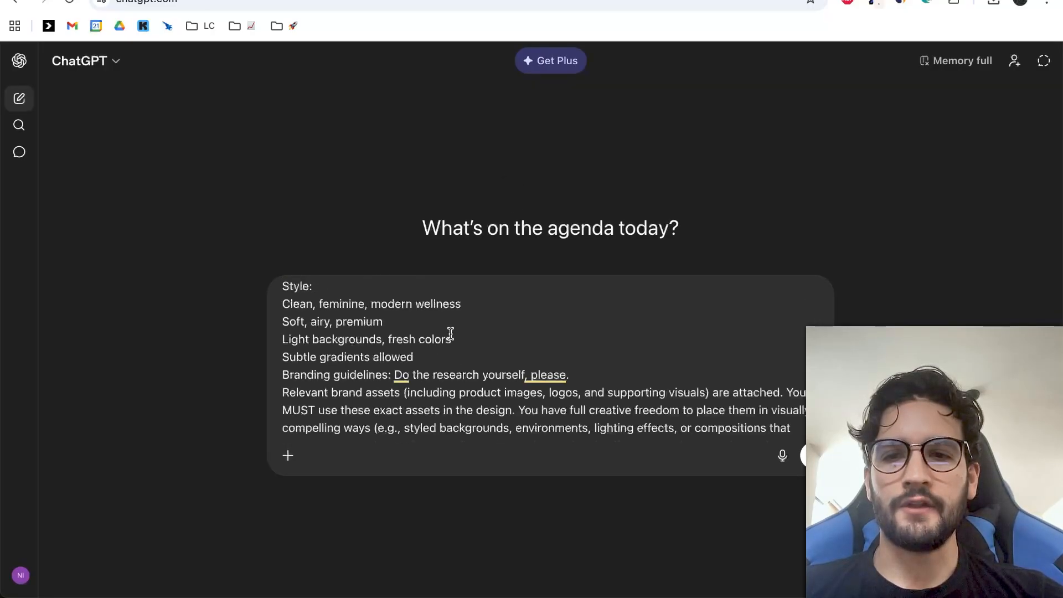
# Switch to ChatGPT and add two line breaks at the Content heading of the pasted prompt for the email copy.
pyautogui.scroll(1, 451, 334)
pyautogui.click(548, 298)
pyautogui.press('Return')
pyautogui.press('Return')
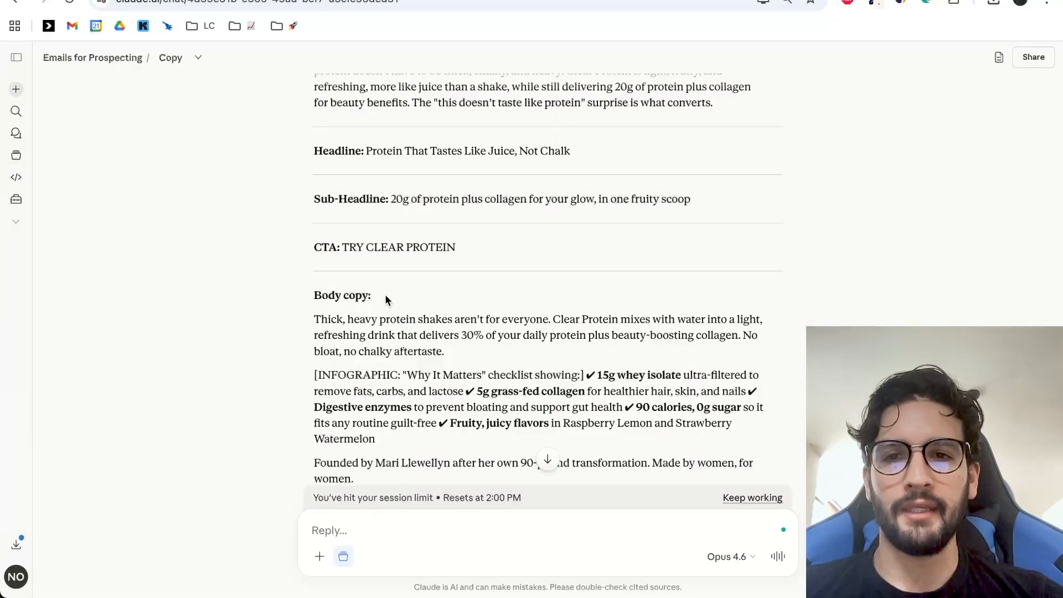
# Switch back to Claude's Copy chat and highlight the headline, sub-headline and first CTA, followed by the whole body copy block.
pyautogui.moveTo(315, 159); pyautogui.dragTo(469, 199)
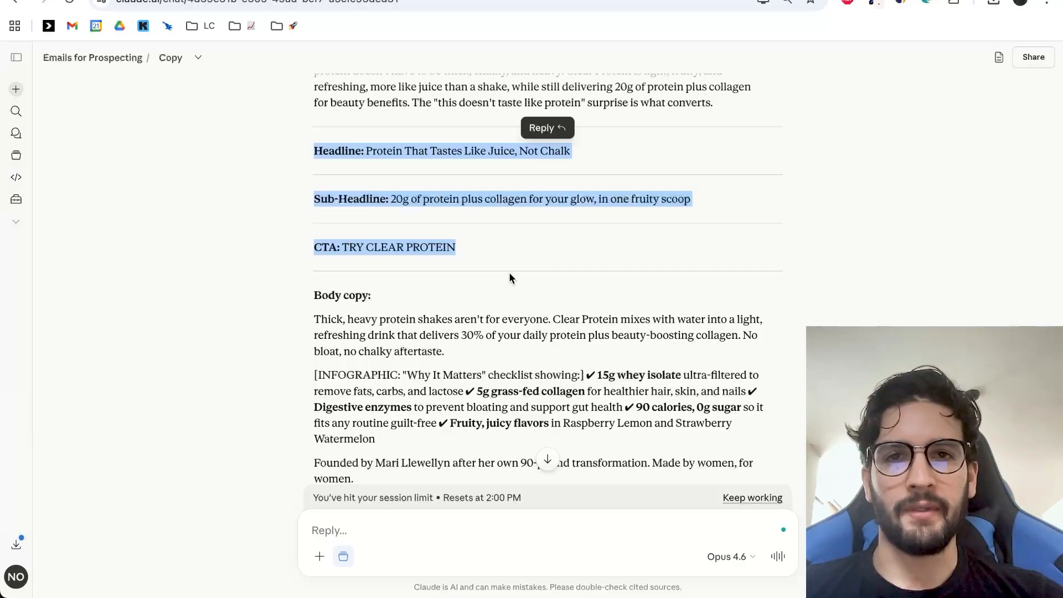
pyautogui.scroll(-1, 510, 273)
pyautogui.scroll(-3, 454, 172)
pyautogui.moveTo(324, 149); pyautogui.dragTo(539, 377)
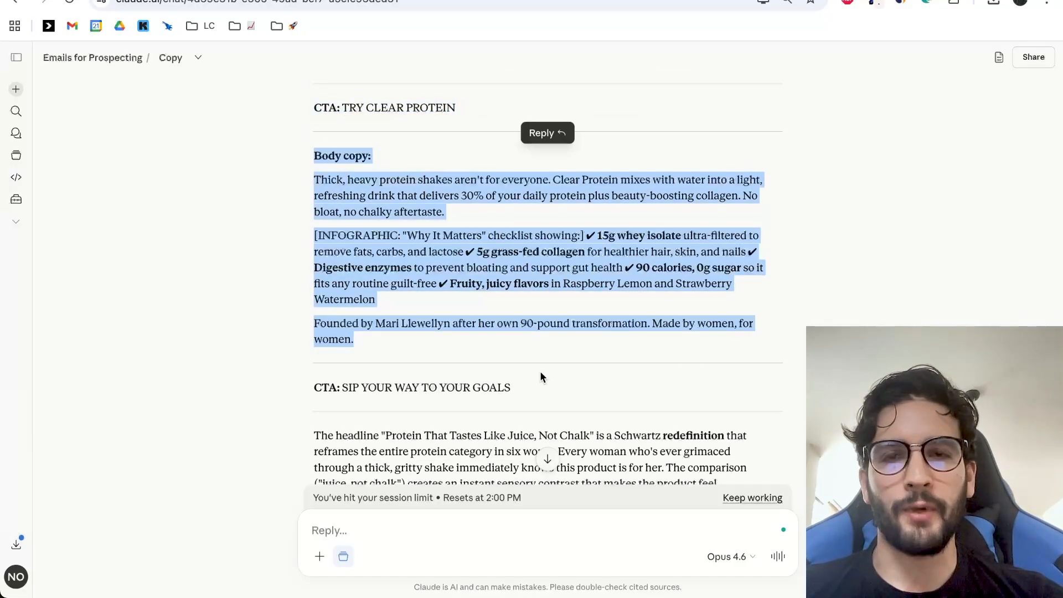
# Switch to ChatGPT, insert the Clear Protein headline, sub-headline and first CTA under the Content heading, and send the prompt.
pyautogui.hotkey('ctrl', 'Tab')
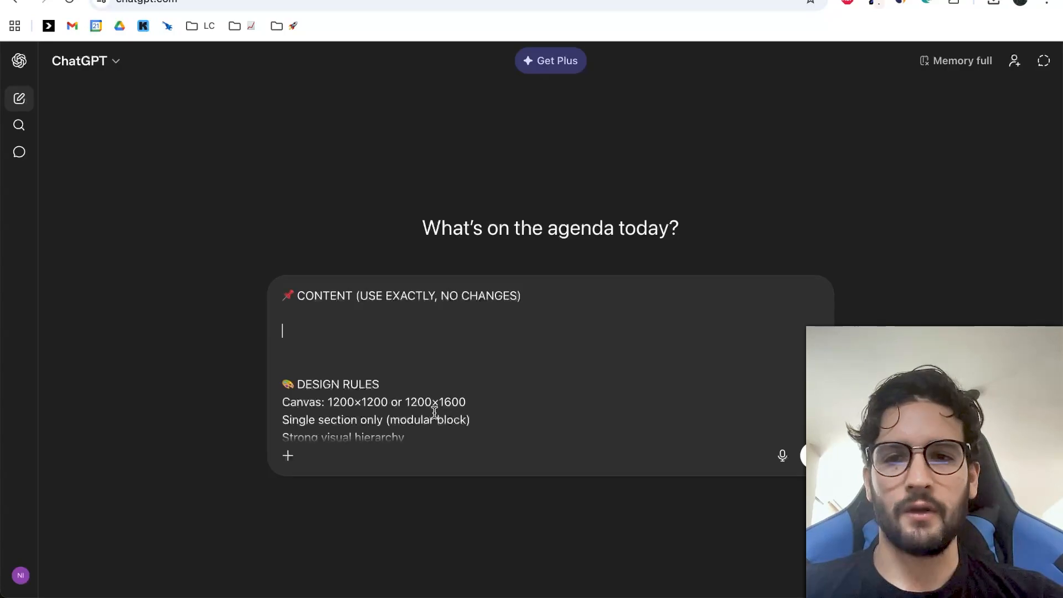
pyautogui.write('Headline: Protein That Tastes Like Juice, Not Chalk  Sub-Headline: 20g of protein plus collagen for your glow, in one fruity scoop  CTA: TRY CLEAR PROTEIN')
pyautogui.scroll(-1, 483, 400)
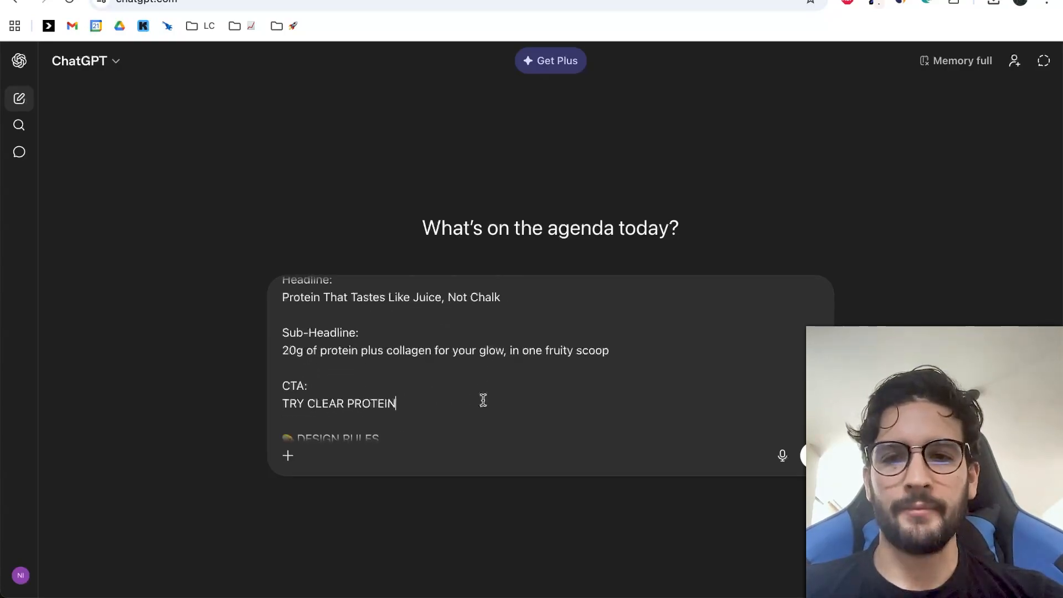
pyautogui.press('Return')
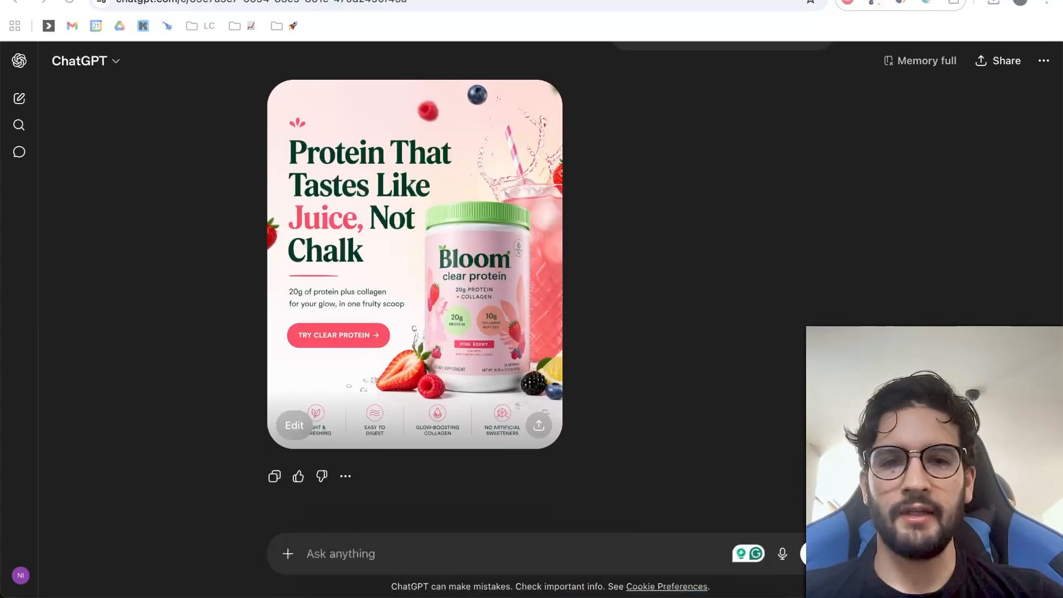
# Look over the generated hero design and paste the full design prompt into the same chat again.
pyautogui.scroll(1, 571, 272)
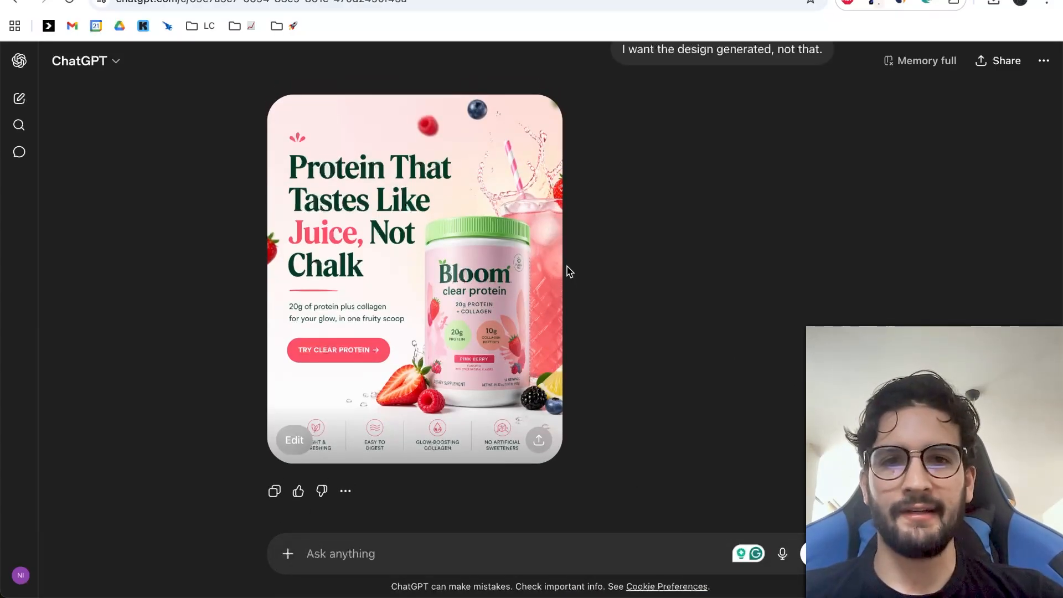
pyautogui.scroll(-1, 568, 271)
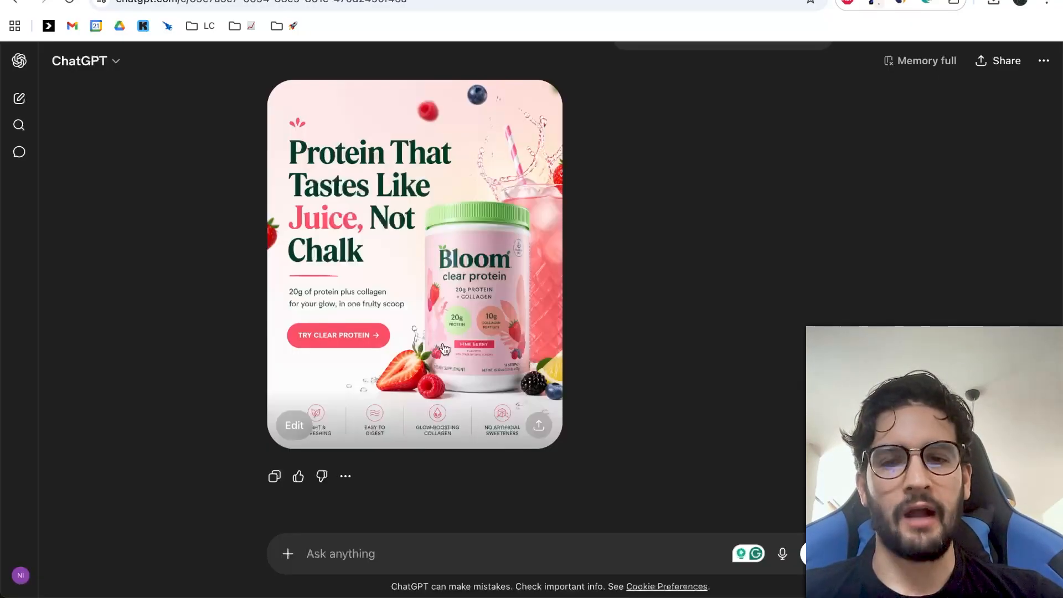
pyautogui.scroll(1, 454, 344)
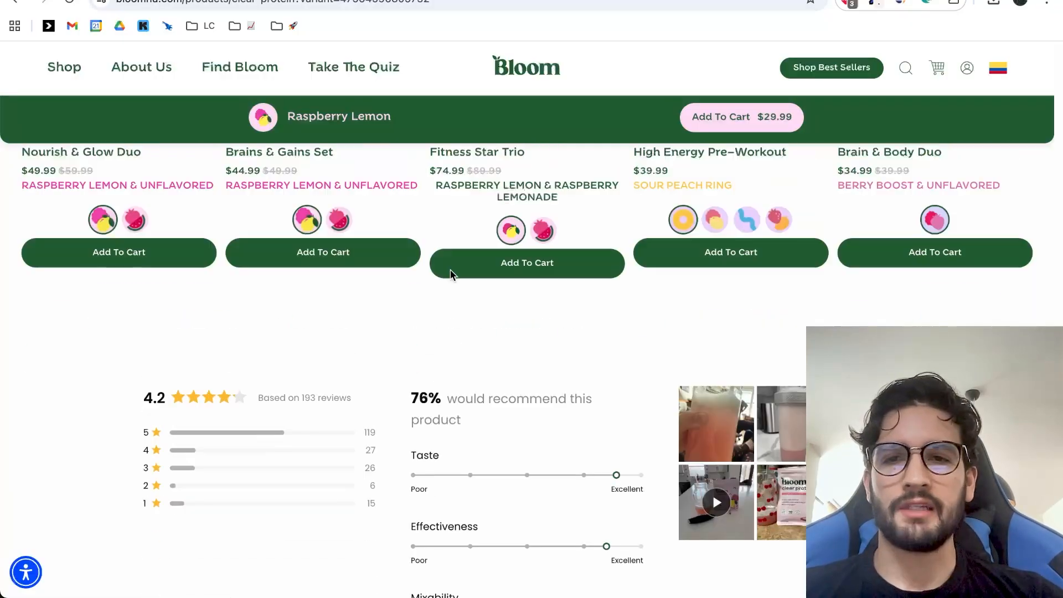
pyautogui.scroll(15, 450, 270)
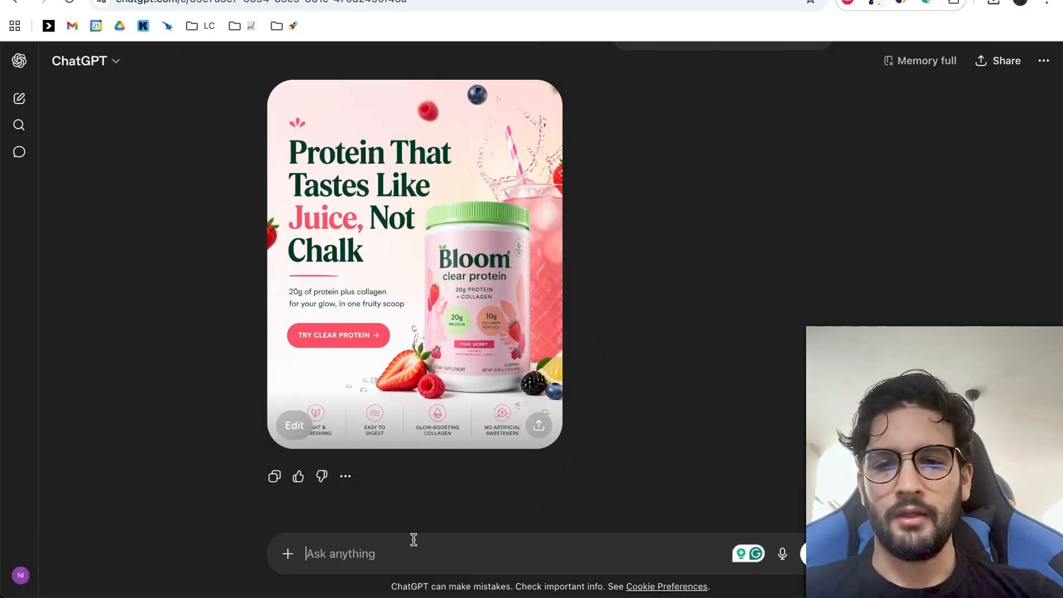
pyautogui.press('super+v')
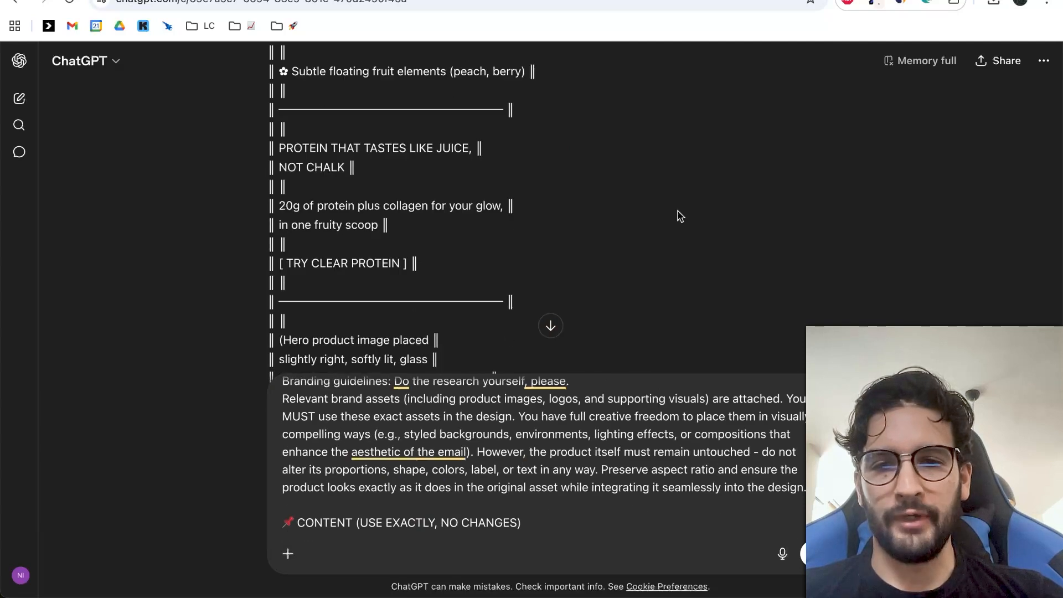
pyautogui.scroll(3, 577, 488)
pyautogui.scroll(-10, 577, 487)
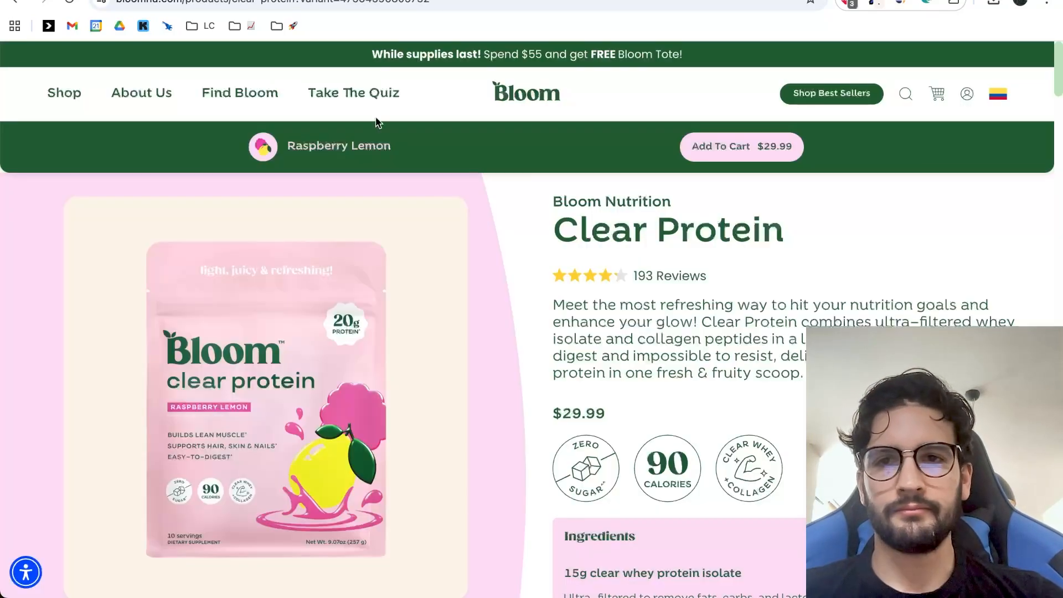
# Copy the first two Clear Protein gallery images from the Bloom product page and attach them to the ChatGPT prompt.
pyautogui.rightClick(325, 413)
pyautogui.click(354, 453)
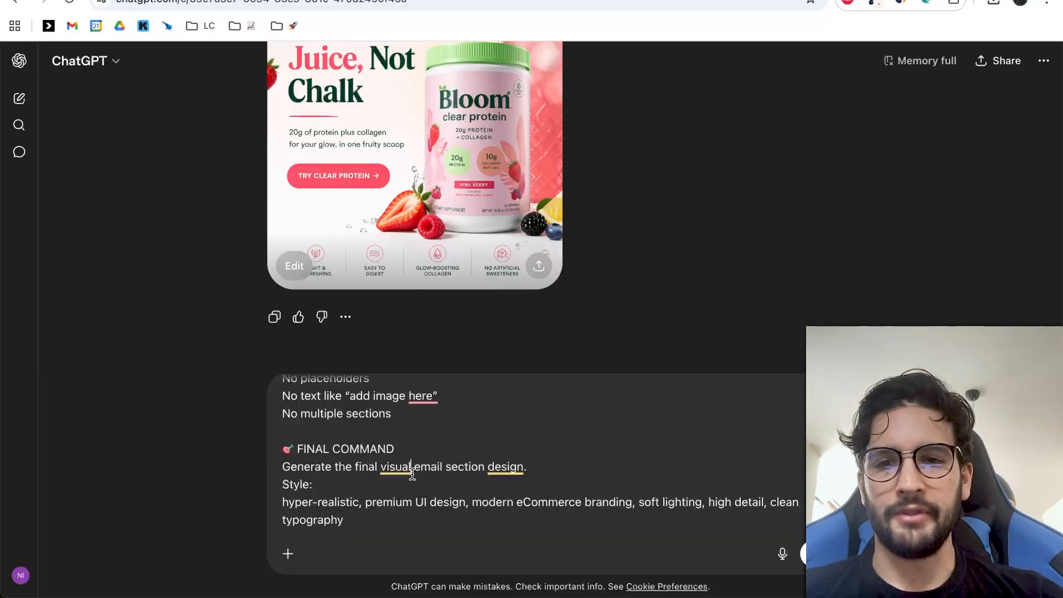
pyautogui.press('super+v')
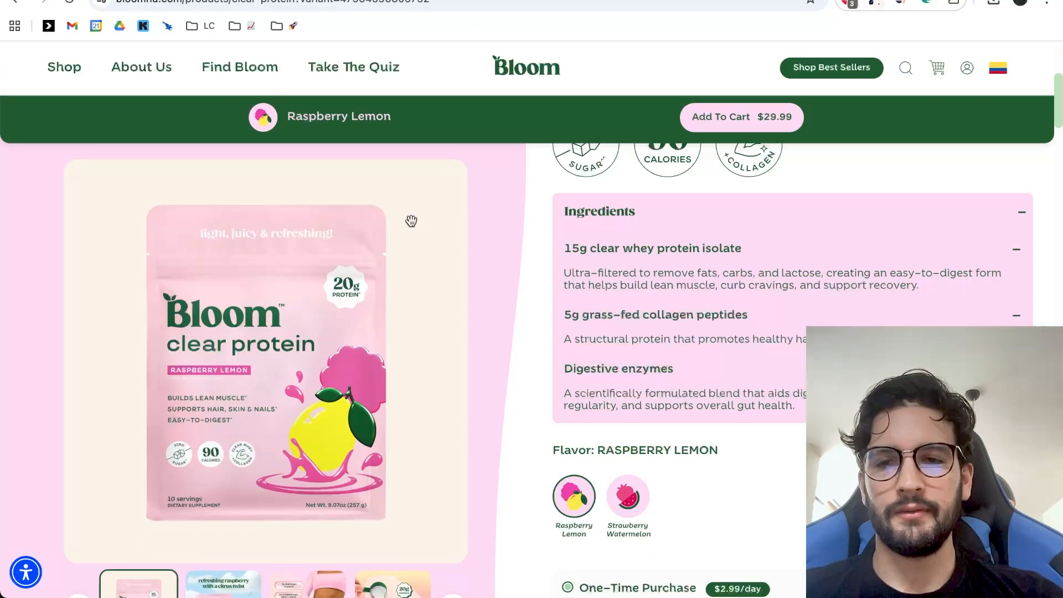
pyautogui.scroll(-5, 259, 579)
pyautogui.click(259, 579)
pyautogui.rightClick(305, 317)
pyautogui.click(351, 357)
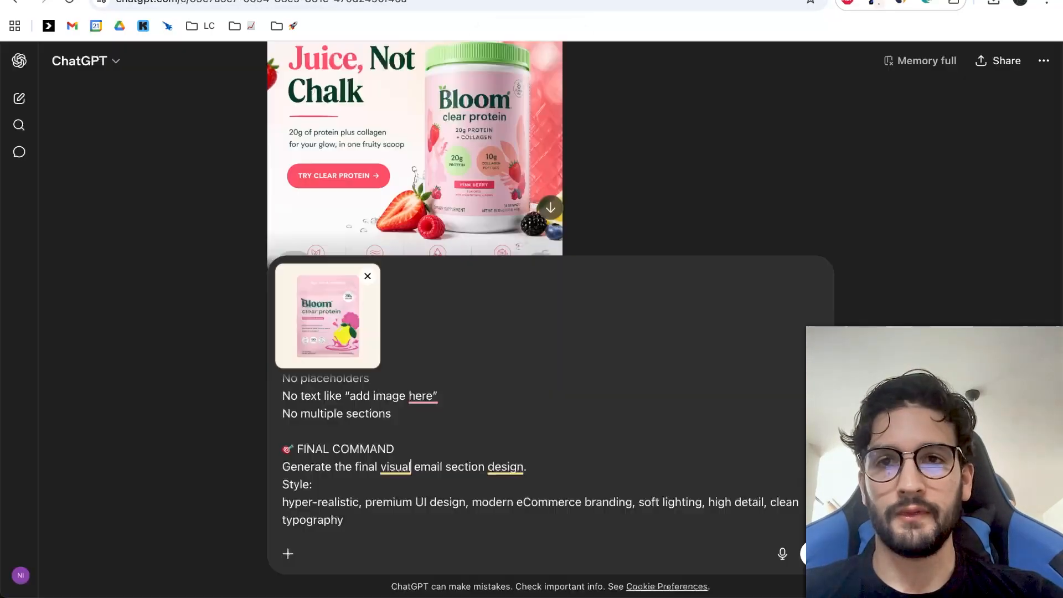
pyautogui.press('super+v')
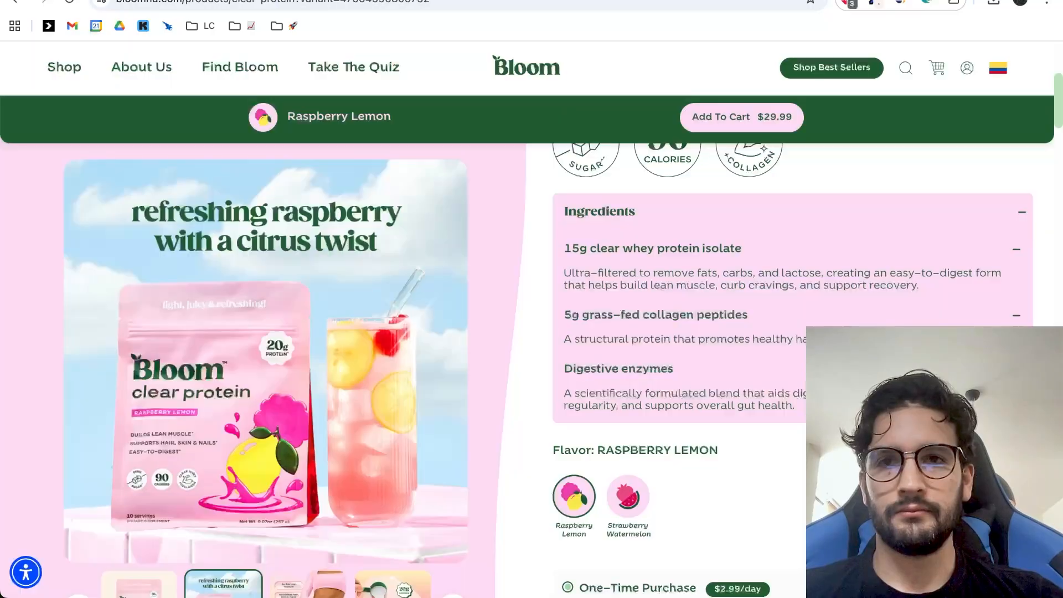
# Attach the third and fourth gallery images, the 30% daily protein shot and the powder scoop, to the ChatGPT prompt.
pyautogui.scroll(-3, 330, 587)
pyautogui.click(329, 591)
pyautogui.rightClick(332, 356)
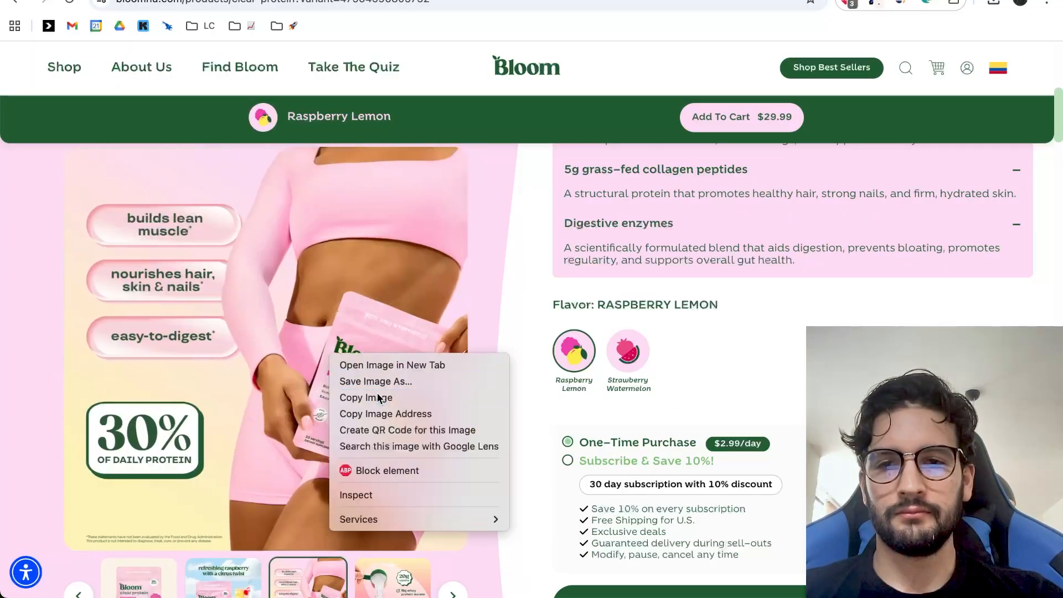
pyautogui.click(380, 397)
pyautogui.press('super+v')
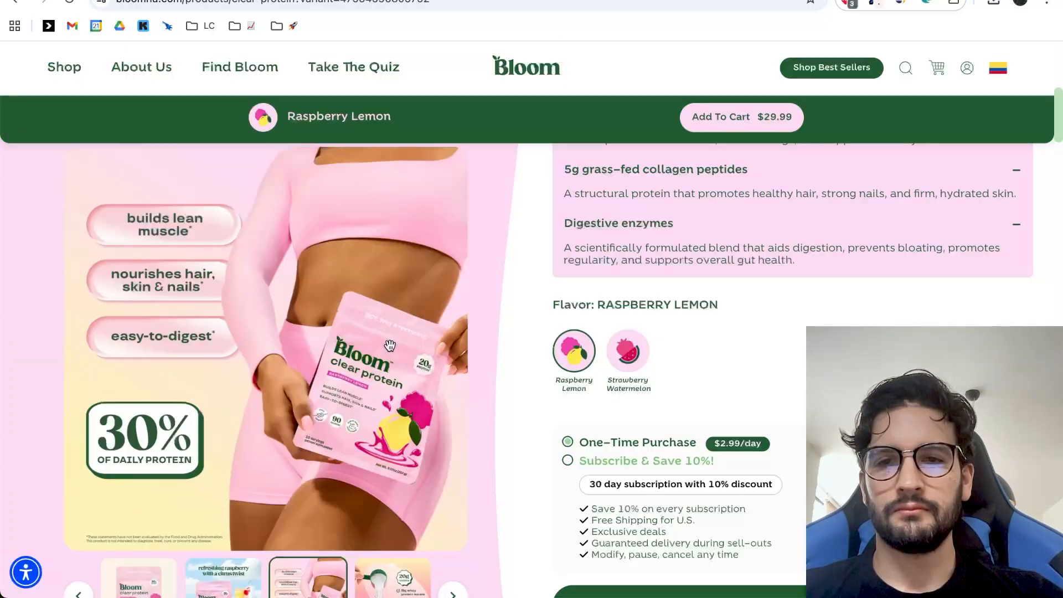
pyautogui.scroll(-4, 404, 506)
pyautogui.click(392, 349)
pyautogui.rightClick(341, 297)
pyautogui.rightClick(325, 241)
pyautogui.click(379, 281)
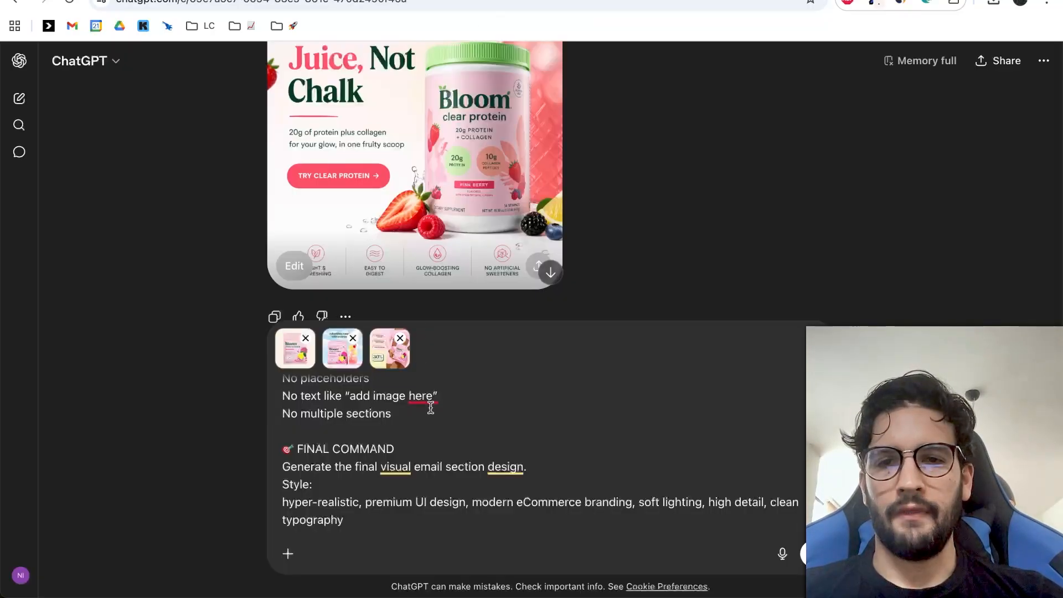
pyautogui.press('super+v')
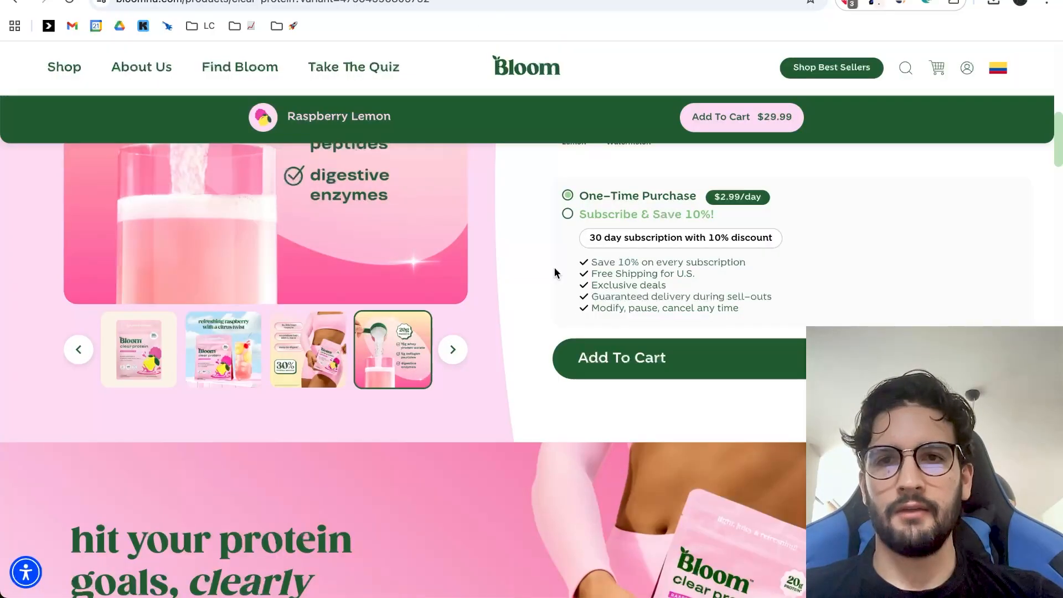
pyautogui.scroll(5, 554, 267)
pyautogui.rightClick(534, 90)
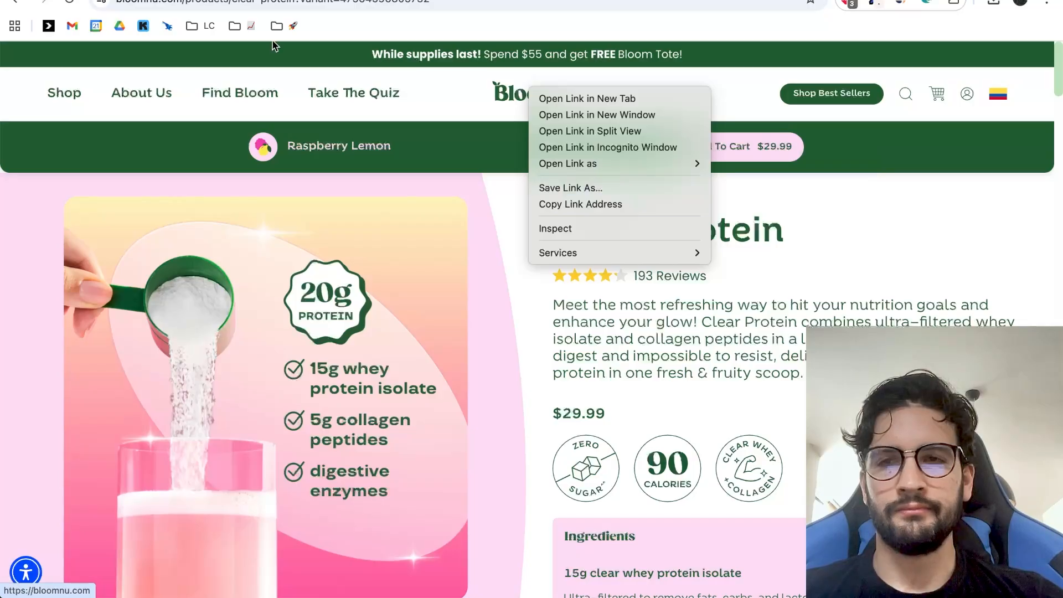
pyautogui.click(182, 2)
pyautogui.moveTo(183, 2); pyautogui.dragTo(605, 3)
pyautogui.write('l')
pyautogui.press('BackSpace')
pyautogui.write('ogo')
pyautogui.press('Return')
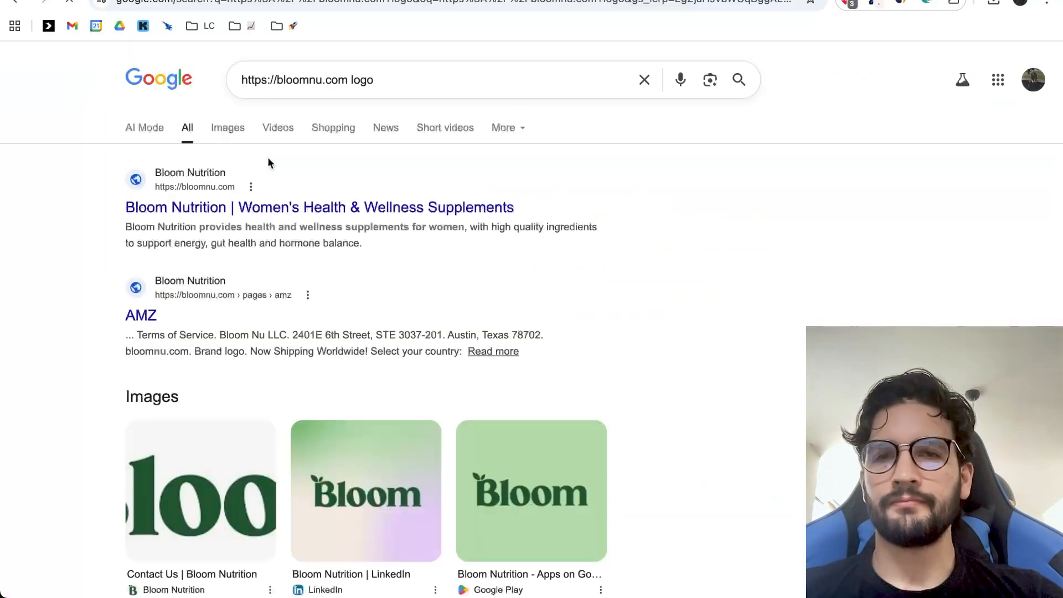
# Copy the first Bloom logo from the image results, attach it to the ChatGPT prompt and send the prompt.
pyautogui.click(232, 128)
pyautogui.click(209, 231)
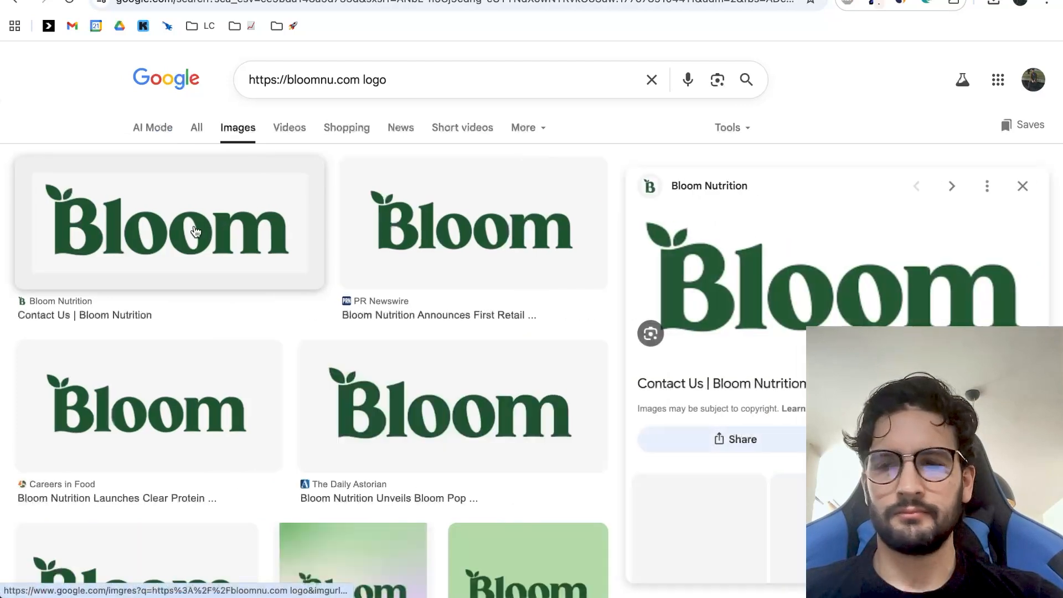
pyautogui.rightClick(843, 263)
pyautogui.click(880, 418)
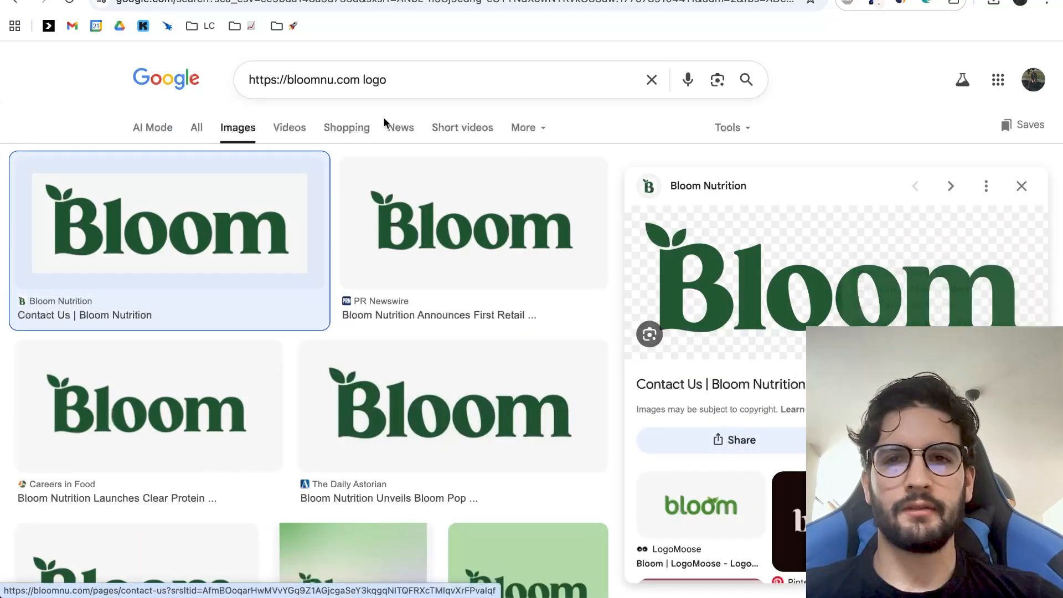
pyautogui.click(343, 1)
pyautogui.press('super+v')
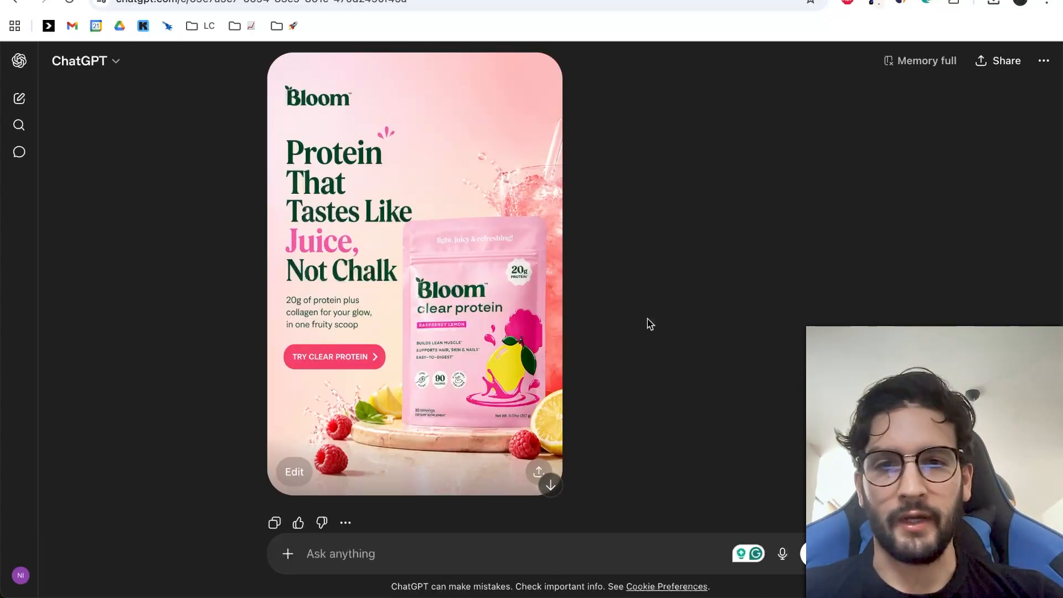
# Review the new hero design, checking the logo, headline, CTA and Clear Protein pouch.
pyautogui.scroll(-1, 559, 275)
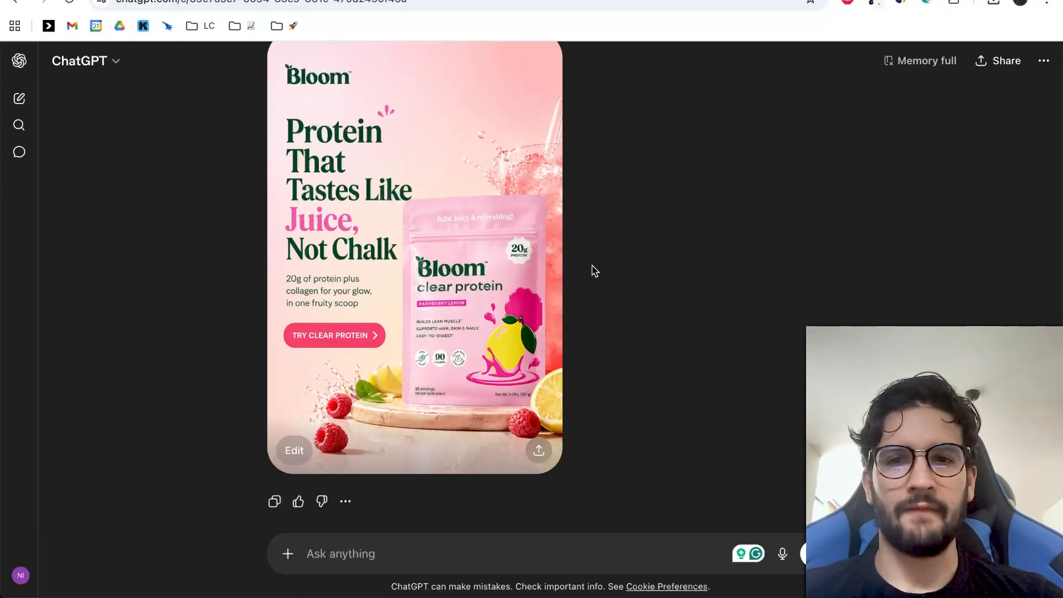
pyautogui.scroll(1, 476, 220)
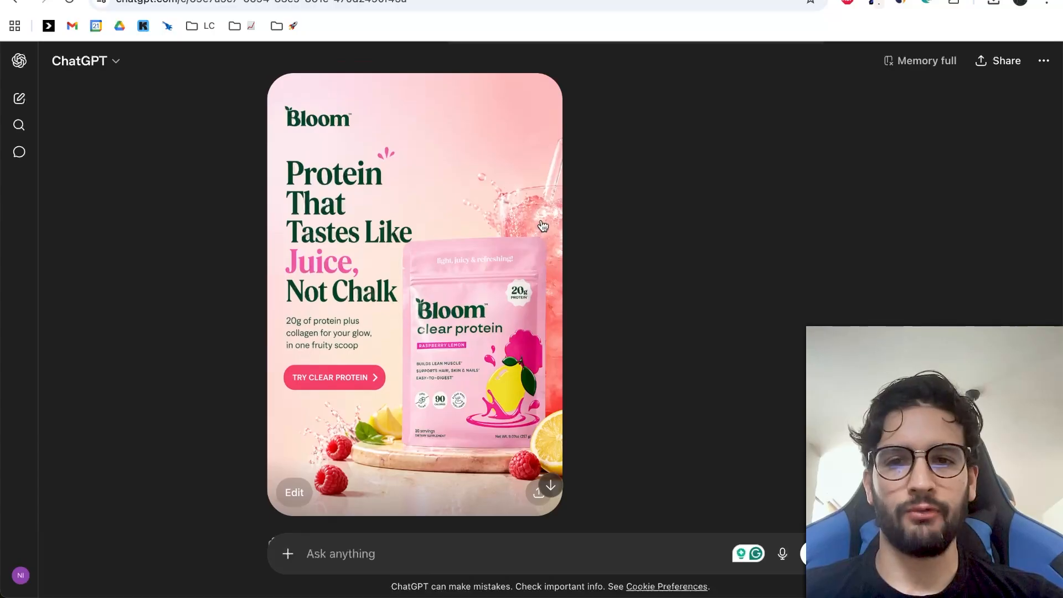
pyautogui.scroll(-1, 542, 225)
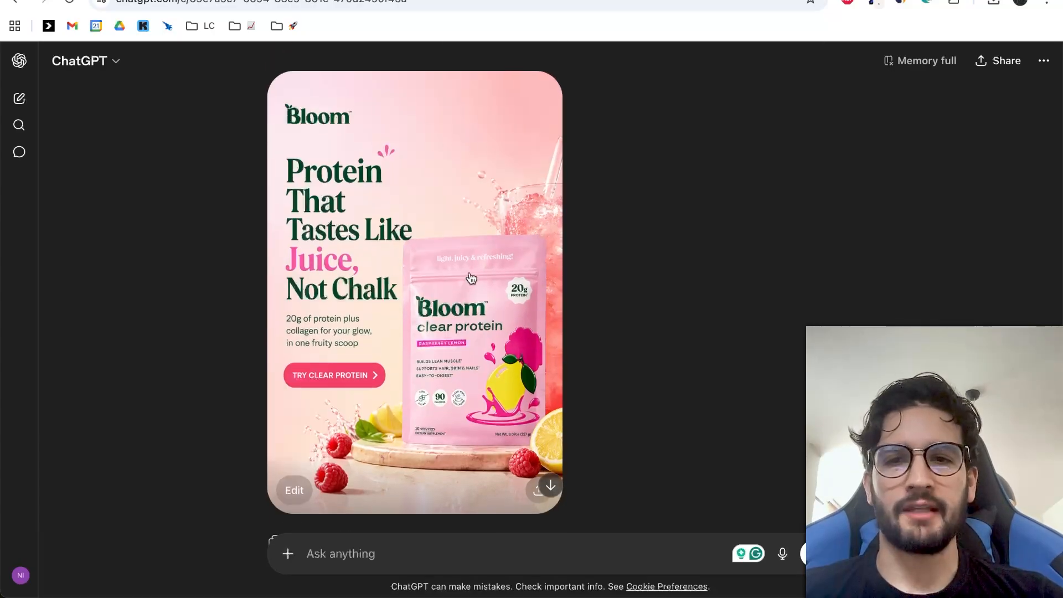
pyautogui.scroll(1, 357, 170)
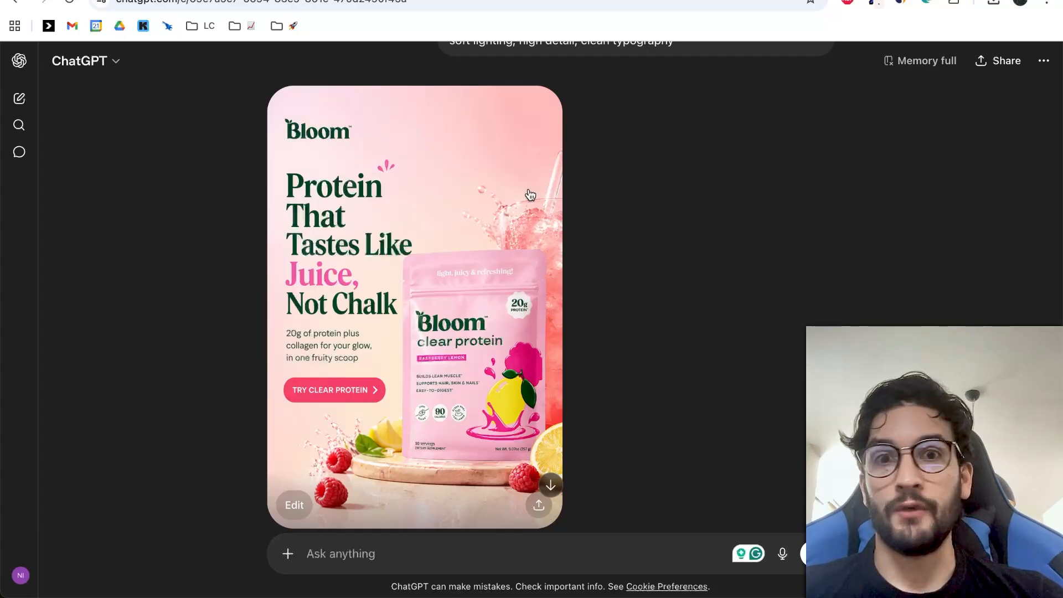
pyautogui.scroll(-1, 557, 133)
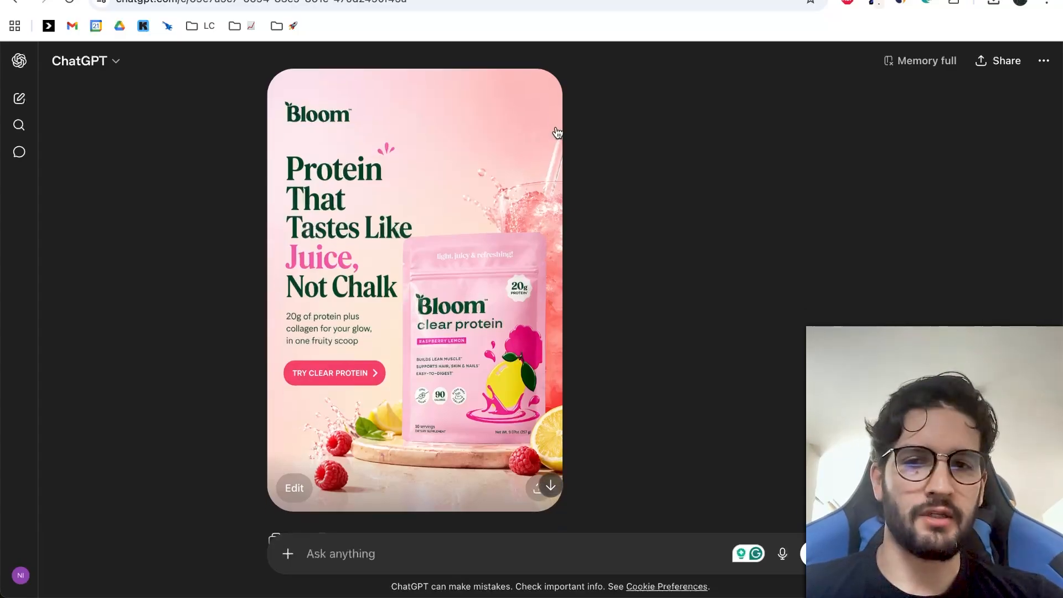
pyautogui.scroll(1, 576, 268)
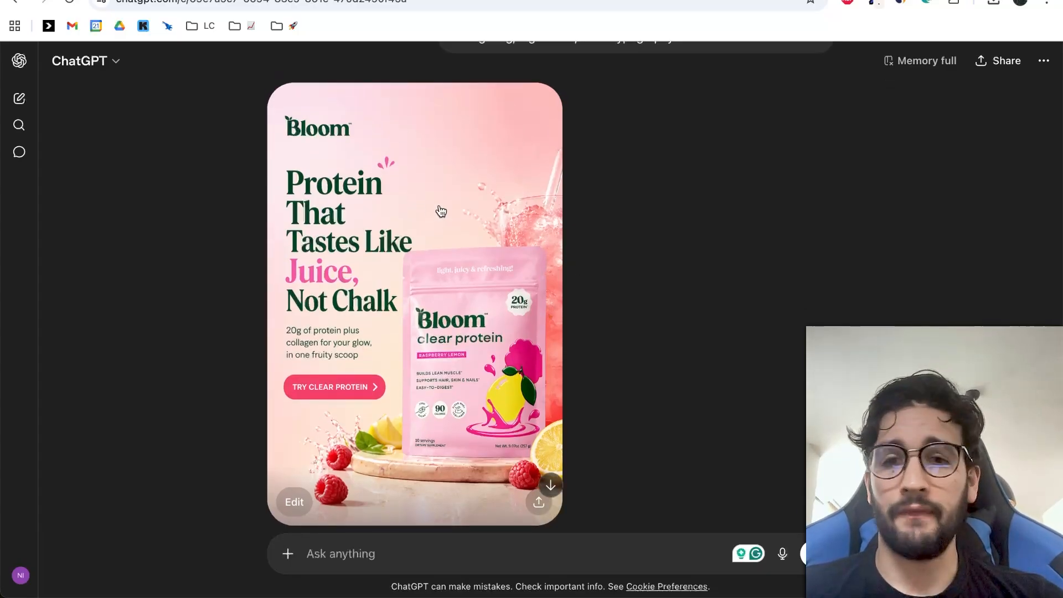
pyautogui.scroll(-1, 442, 212)
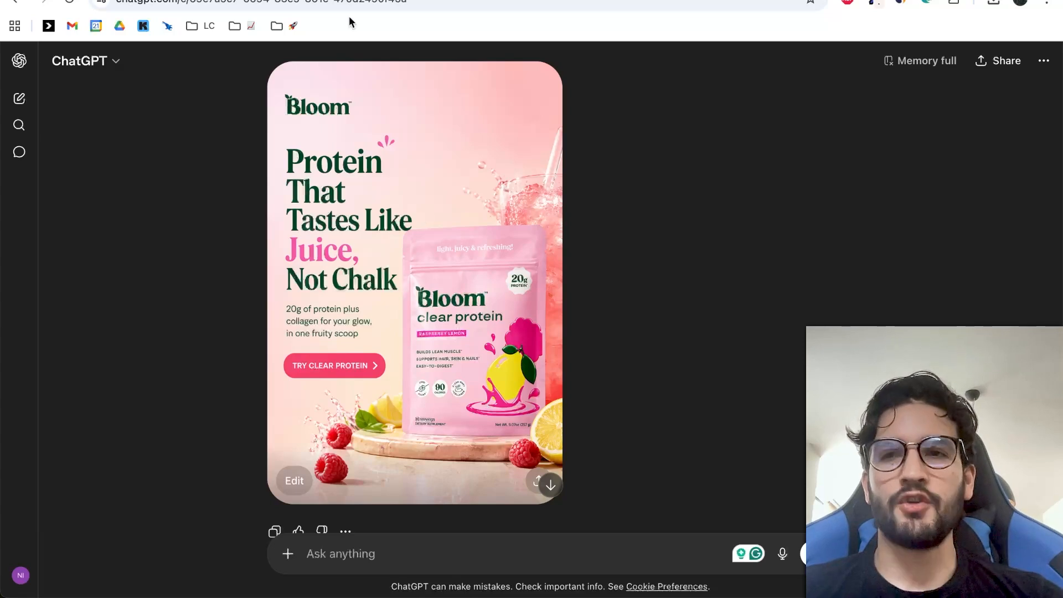
# Copy the continuation prompt from the Email Design Generation Prompt document and paste it into the ChatGPT message.
pyautogui.click(354, 0)
pyautogui.scroll(-12, 449, 220)
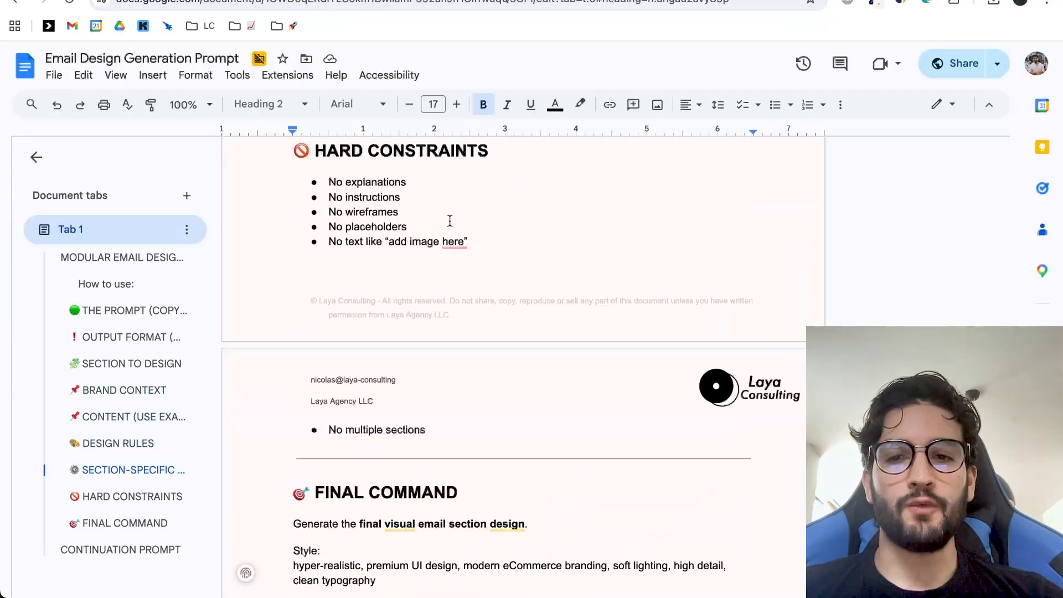
pyautogui.scroll(-10, 450, 221)
pyautogui.scroll(1, 443, 223)
pyautogui.moveTo(550, 310); pyautogui.dragTo(260, 240)
pyautogui.hotkey('ctrl', 'c')
pyautogui.click(262, 0)
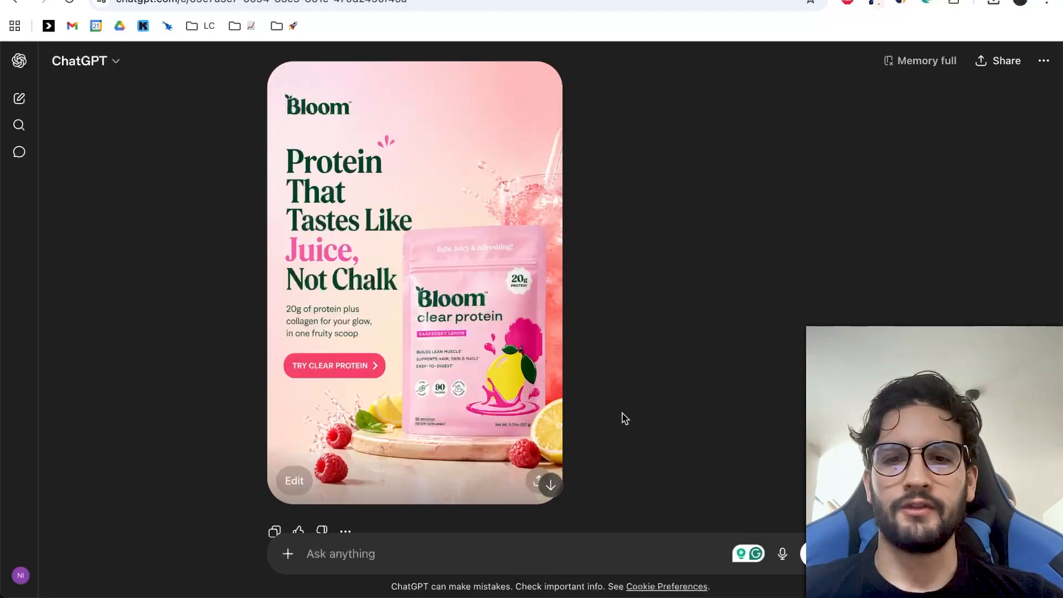
pyautogui.hotkey('ctrl', 'shift', 'Tab')
pyautogui.hotkey('ctrl', 'Tab')
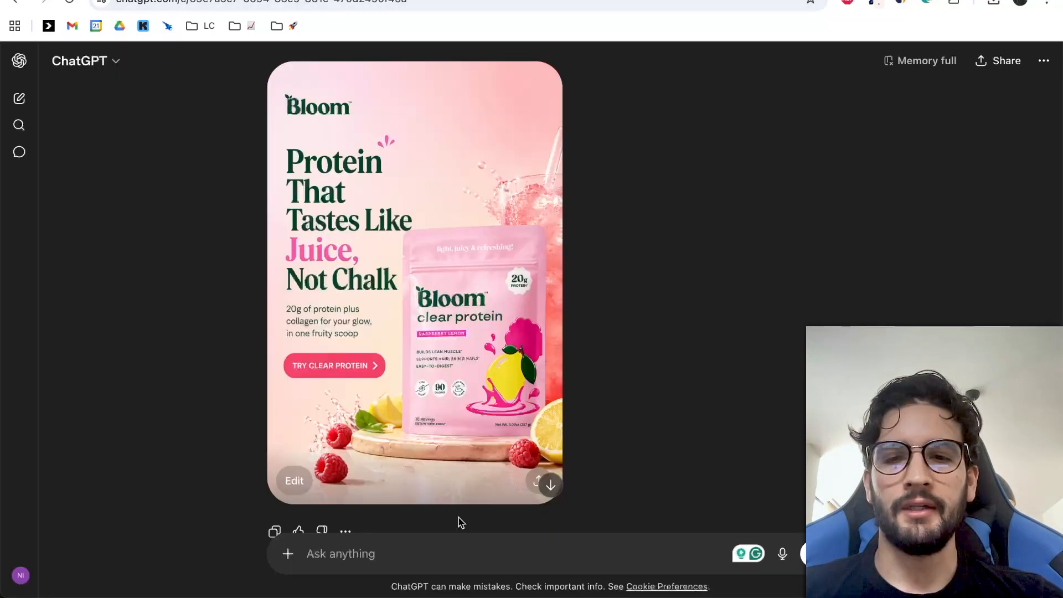
pyautogui.hotkey('ctrl', 'v')
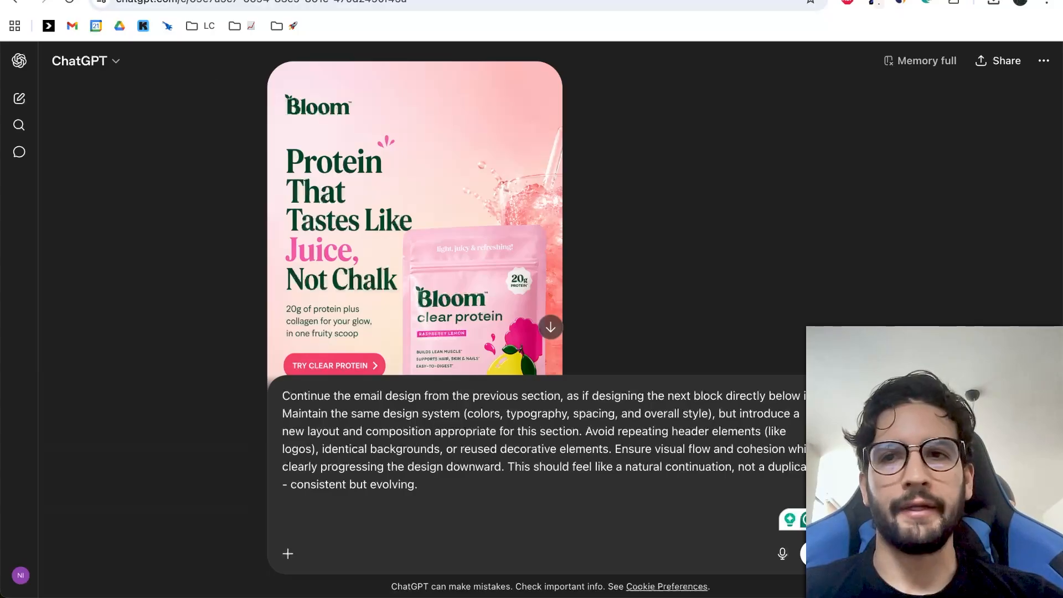
# Copy the full modular design prompt from the document, paste it below the continuation prompt in ChatGPT, and dismiss the Grammarly offer.
pyautogui.hotkey('ctrl', 'shift', 'Tab')
pyautogui.scroll(3, 405, 203)
pyautogui.doubleClick(409, 287)
pyautogui.scroll(6, 409, 286)
pyautogui.scroll(20, 409, 286)
pyautogui.scroll(7, 410, 287)
pyautogui.keyDown('shift'); pyautogui.click(290, 329); pyautogui.keyUp('shift')
pyautogui.press('super+c')
pyautogui.hotkey('ctrl', 'Tab')
pyautogui.press('super+v')
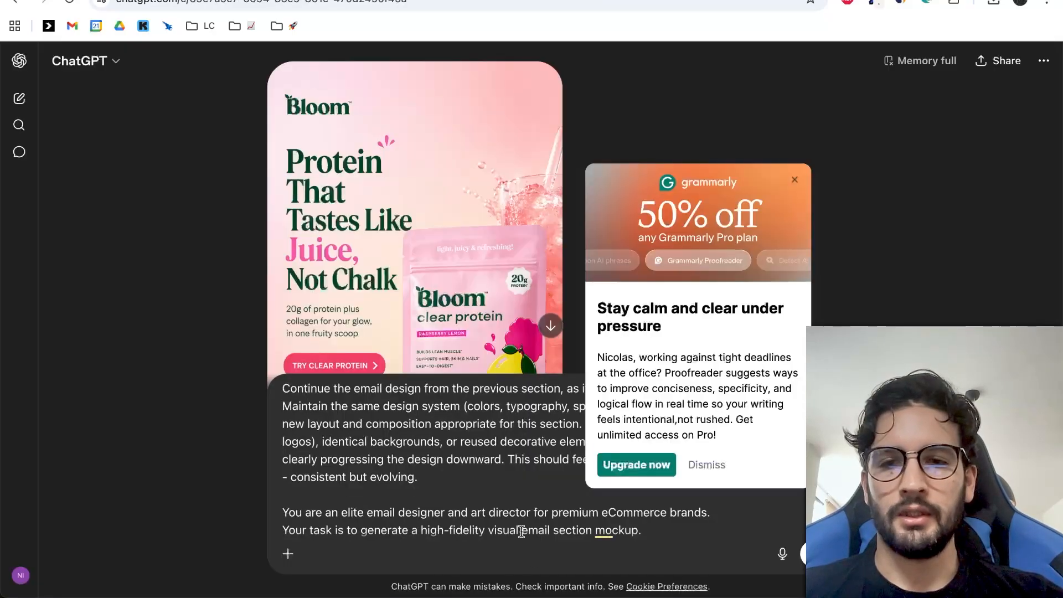
pyautogui.click(794, 180)
# Set the selected section in the pasted prompt to BODY and go to its empty Content section.
pyautogui.scroll(-10, 503, 457)
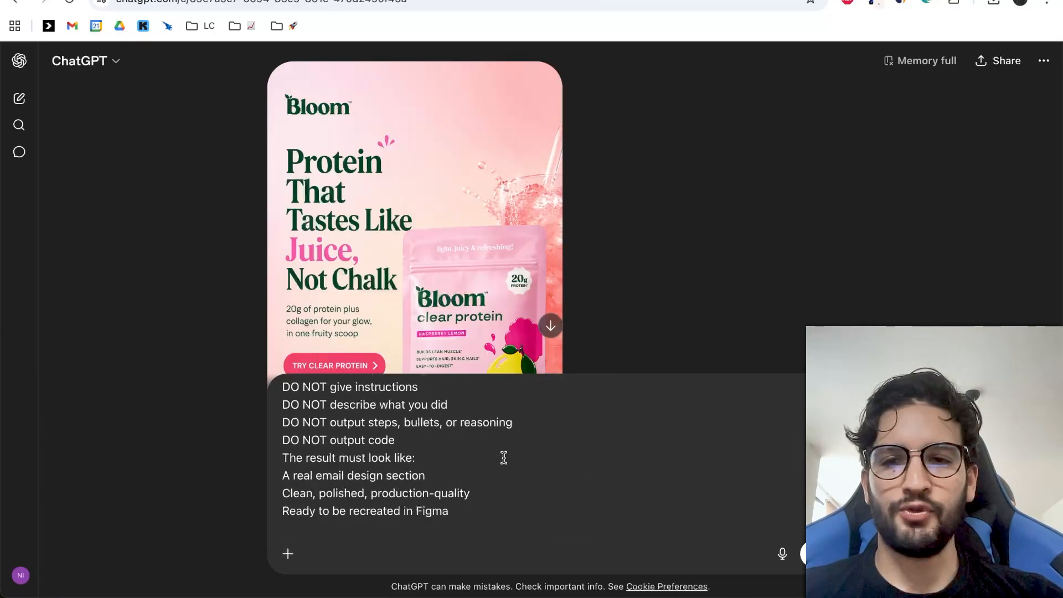
pyautogui.scroll(-5, 504, 457)
pyautogui.scroll(2, 503, 456)
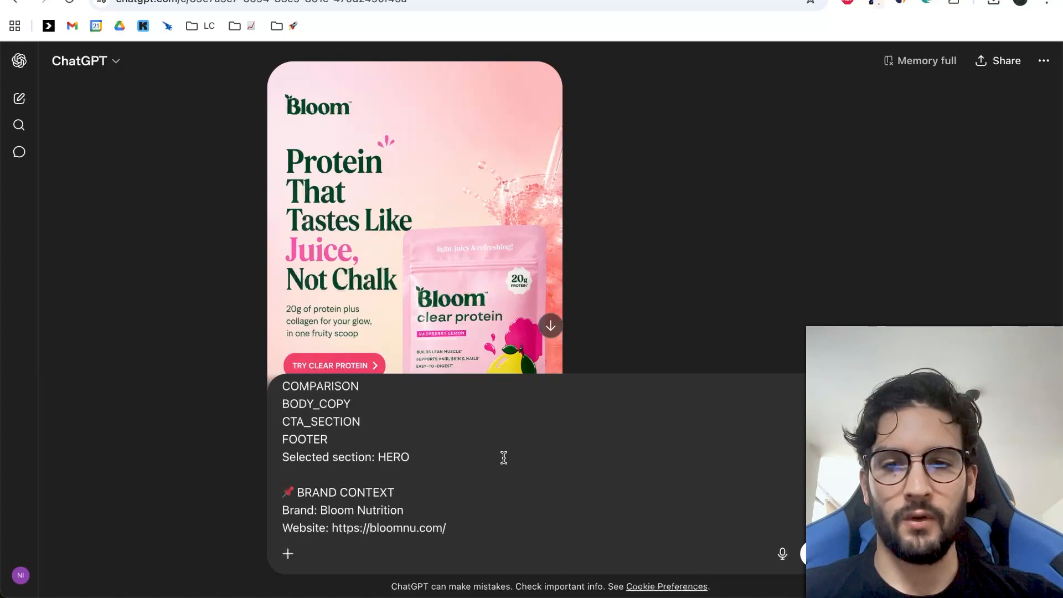
pyautogui.doubleClick(388, 456)
pyautogui.write('BODY COPY')
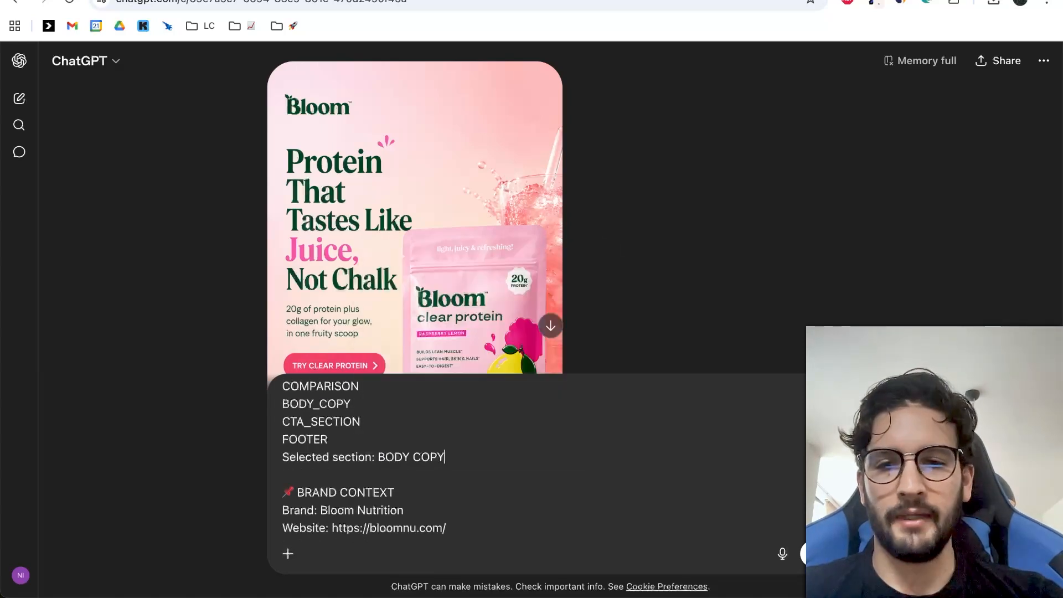
pyautogui.scroll(-10, 560, 455)
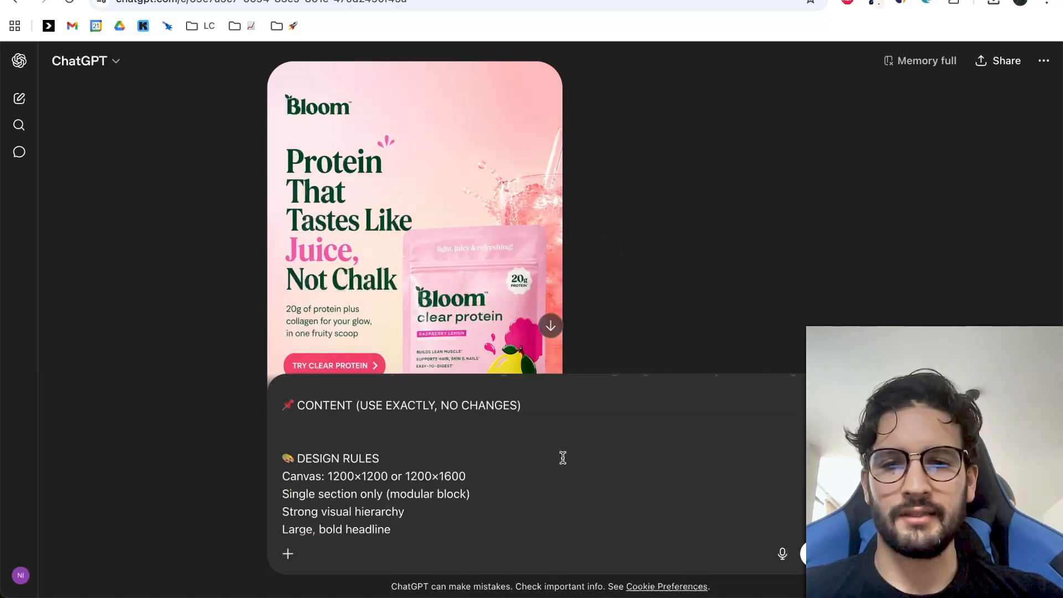
# Copy the Clear Protein body copy through the SIP YOUR WAY TO YOUR GOALS CTA from the Claude chat and paste it into the ChatGPT prompt's Content section.
pyautogui.scroll(1, 563, 458)
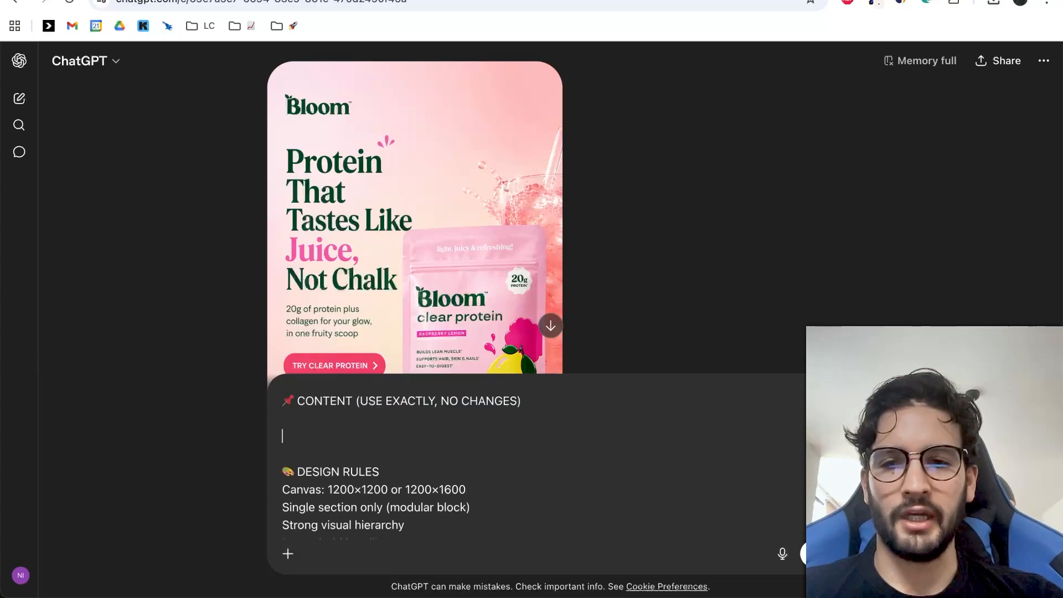
pyautogui.hotkey('ctrl', 'Tab')
pyautogui.scroll(-1, 381, 269)
pyautogui.click(370, 273)
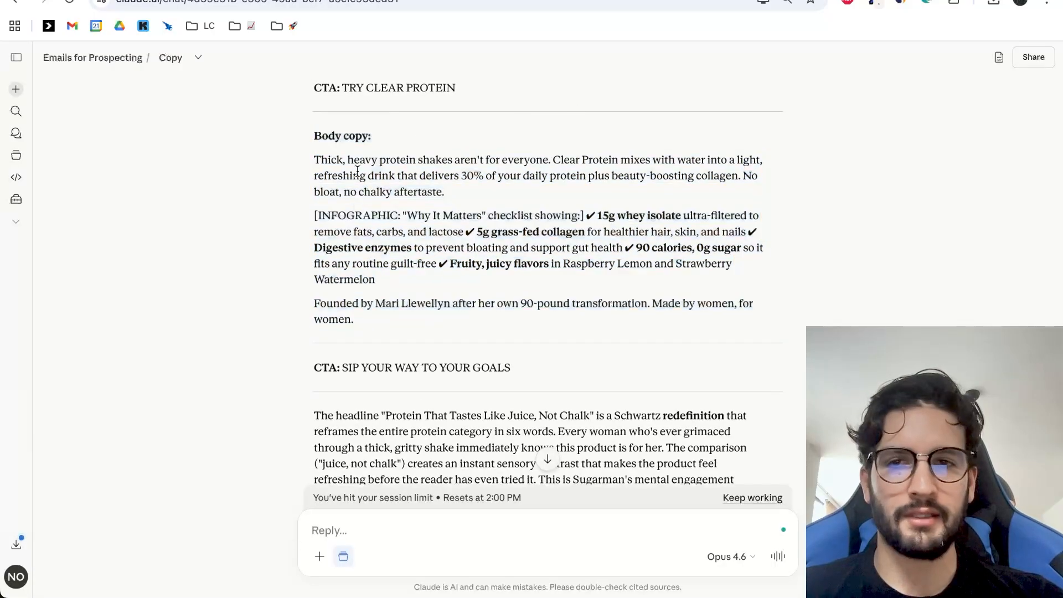
pyautogui.moveTo(308, 139); pyautogui.dragTo(555, 373)
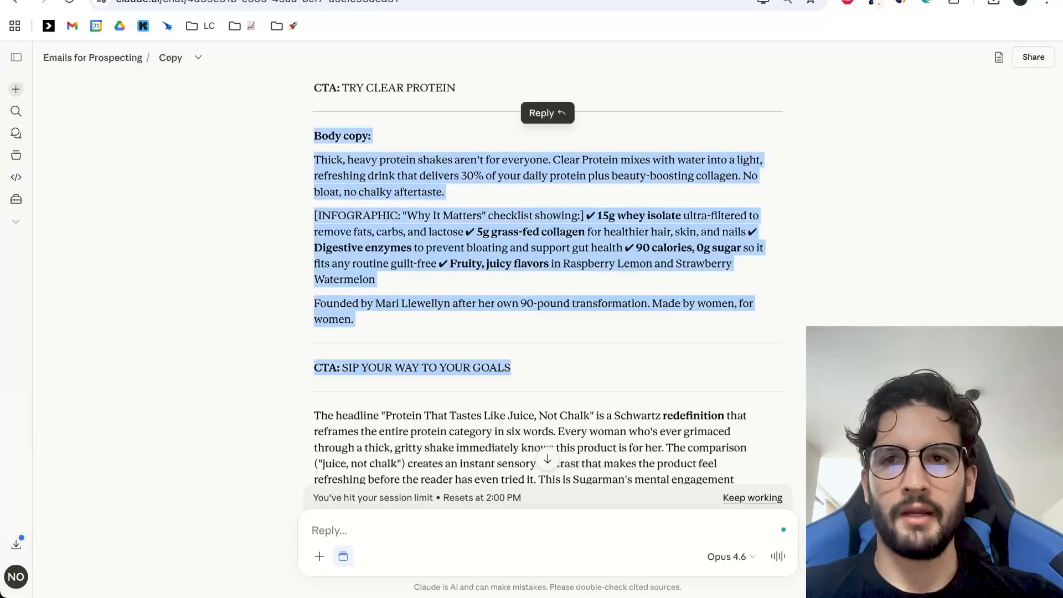
pyautogui.hotkey('ctrl', 'c')
pyautogui.hotkey('ctrl', 'Tab')
pyautogui.hotkey('ctrl', 'v')
pyautogui.scroll(3, 424, 433)
pyautogui.scroll(-4, 424, 433)
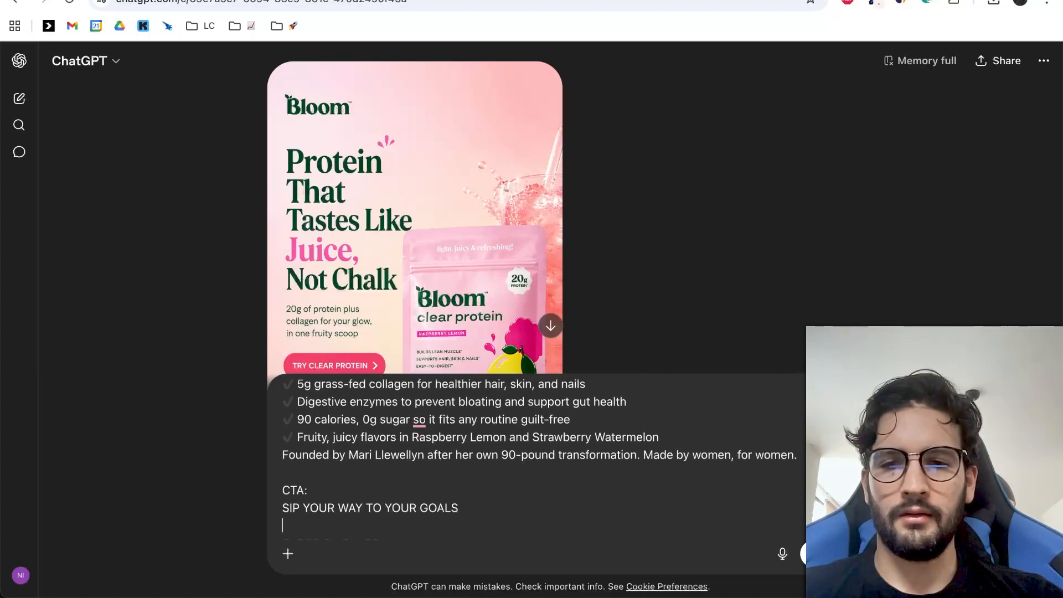
# Separate the Body copy heading, paragraph and infographic checklist in the prompt with blank lines, and submit it to generate the section.
pyautogui.scroll(-2, 593, 214)
pyautogui.scroll(4, 491, 463)
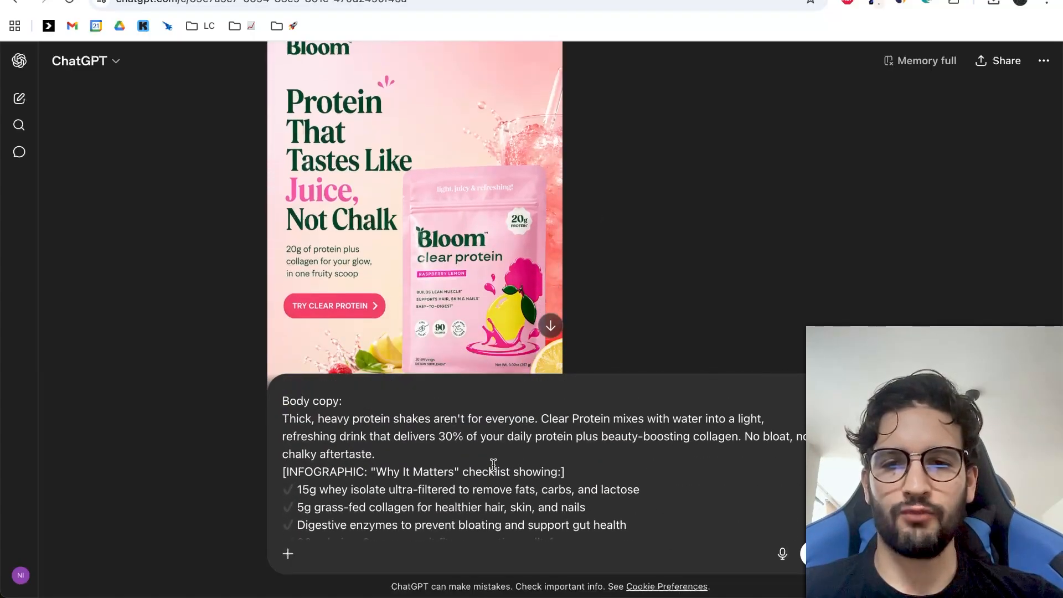
pyautogui.hotkey('shift', 'Return')
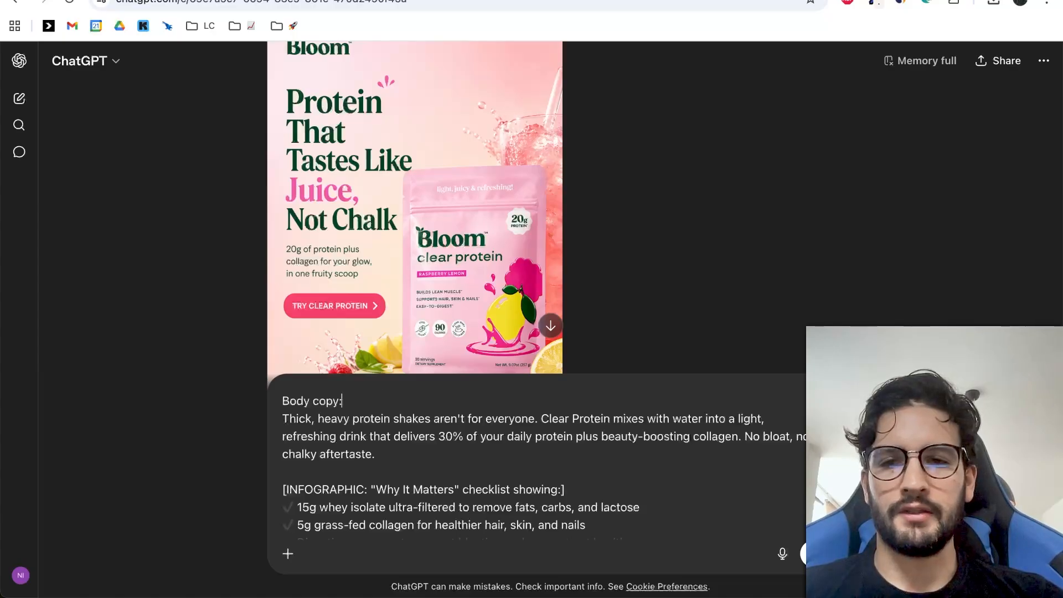
pyautogui.hotkey('shift', 'Return')
pyautogui.click(811, 554)
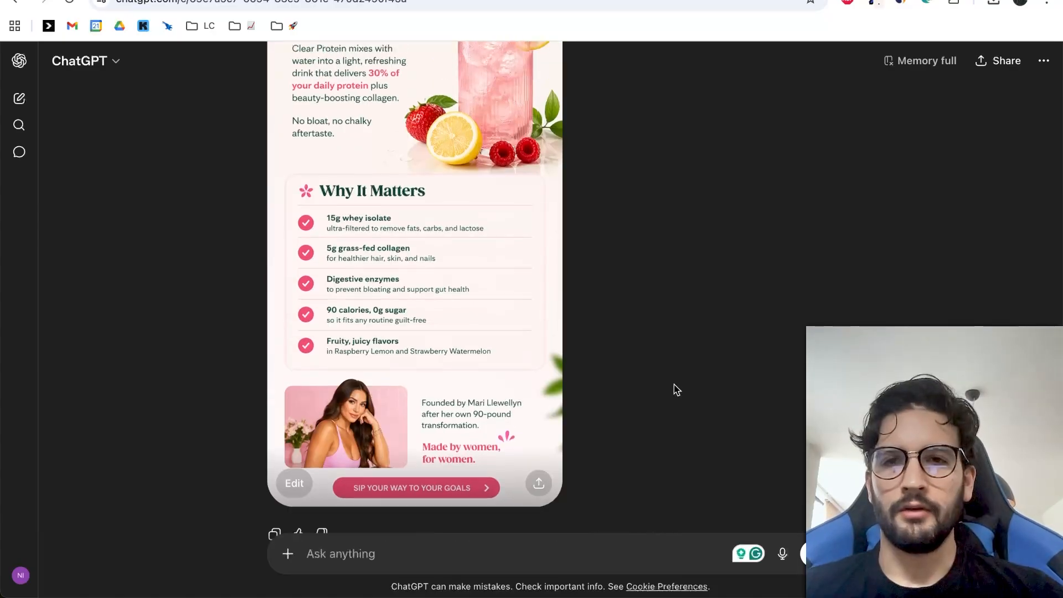
# Review the generated body section against the hero and the prompt, checking its copy, Why It Matters checklist, founder block and CTA.
pyautogui.scroll(5, 675, 387)
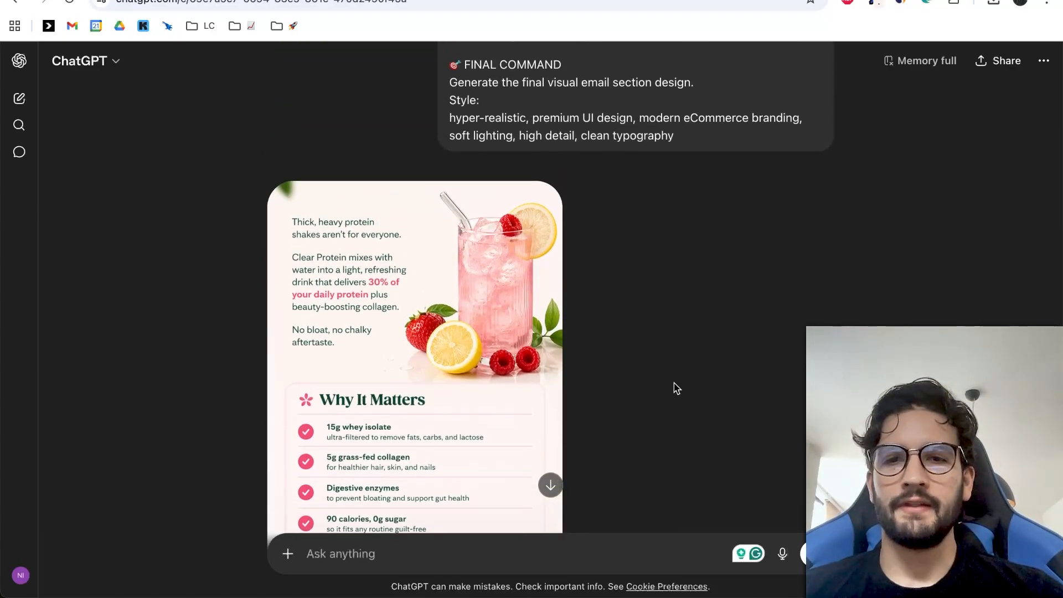
pyautogui.scroll(10, 677, 388)
pyautogui.scroll(-10, 677, 388)
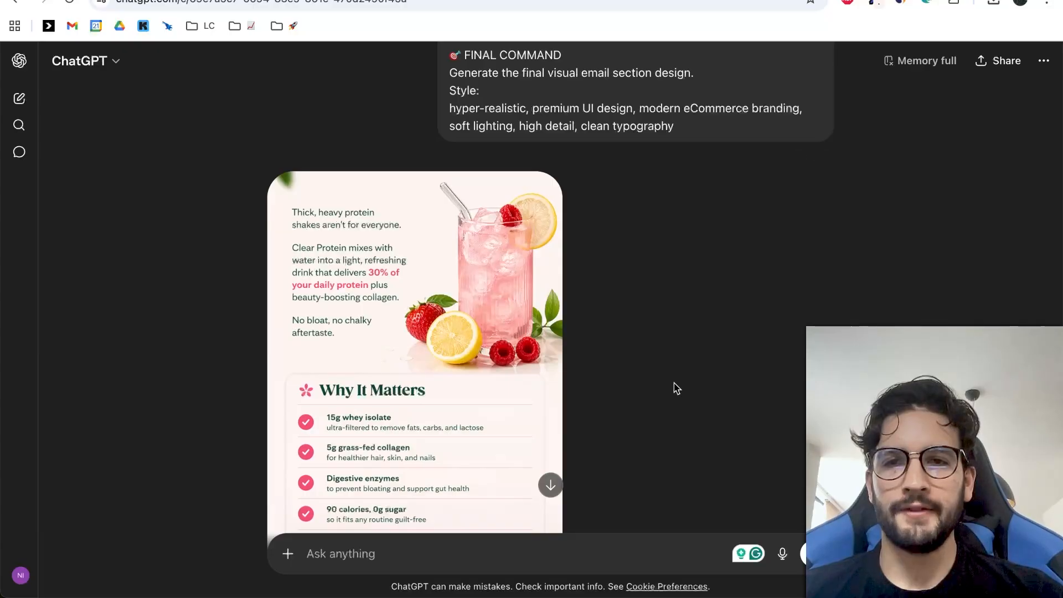
pyautogui.scroll(15, 677, 388)
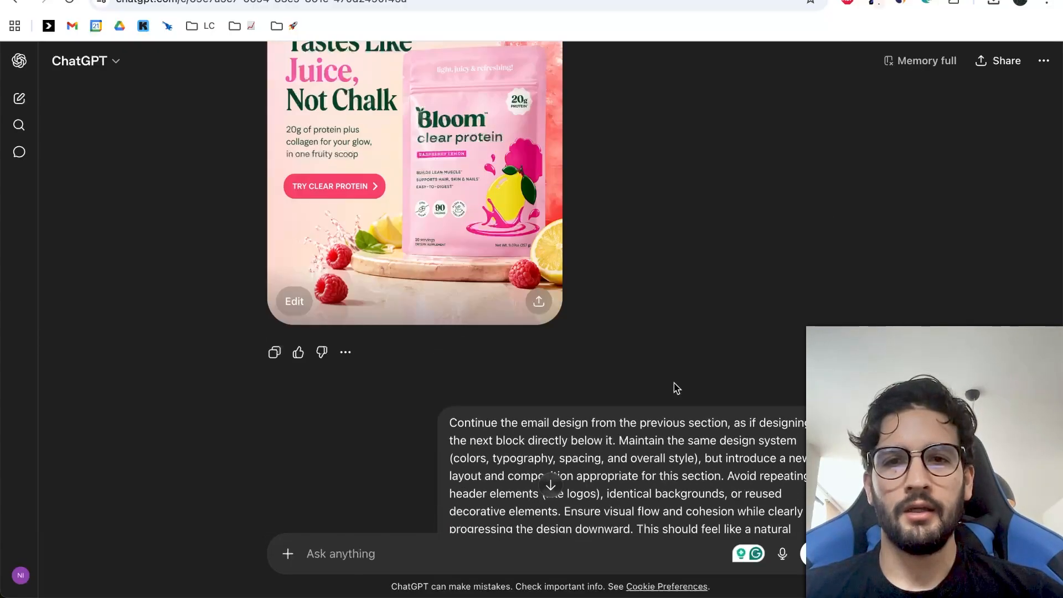
pyautogui.scroll(-15, 676, 387)
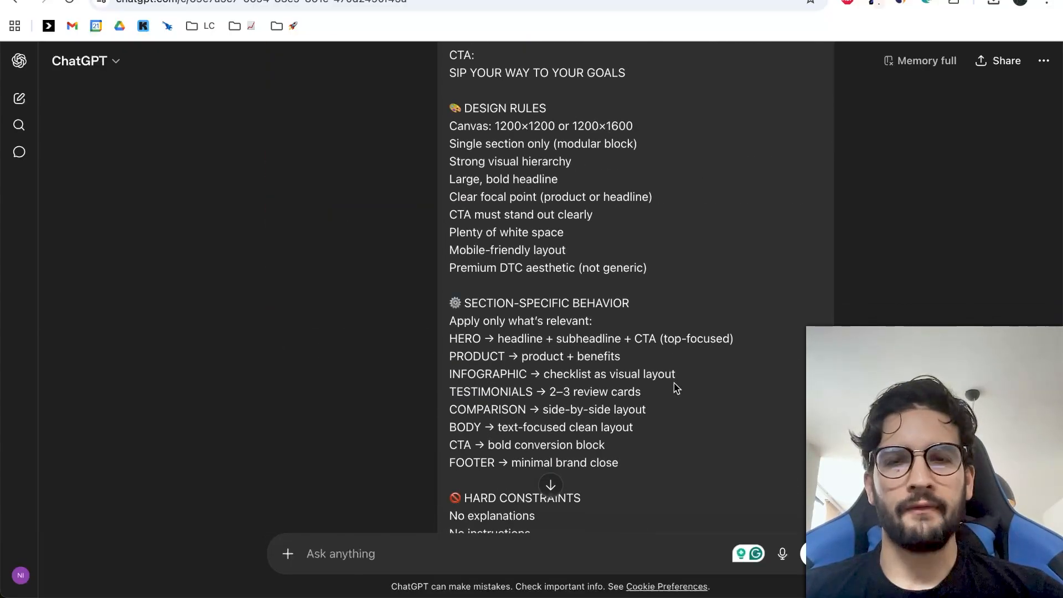
pyautogui.scroll(-15, 677, 388)
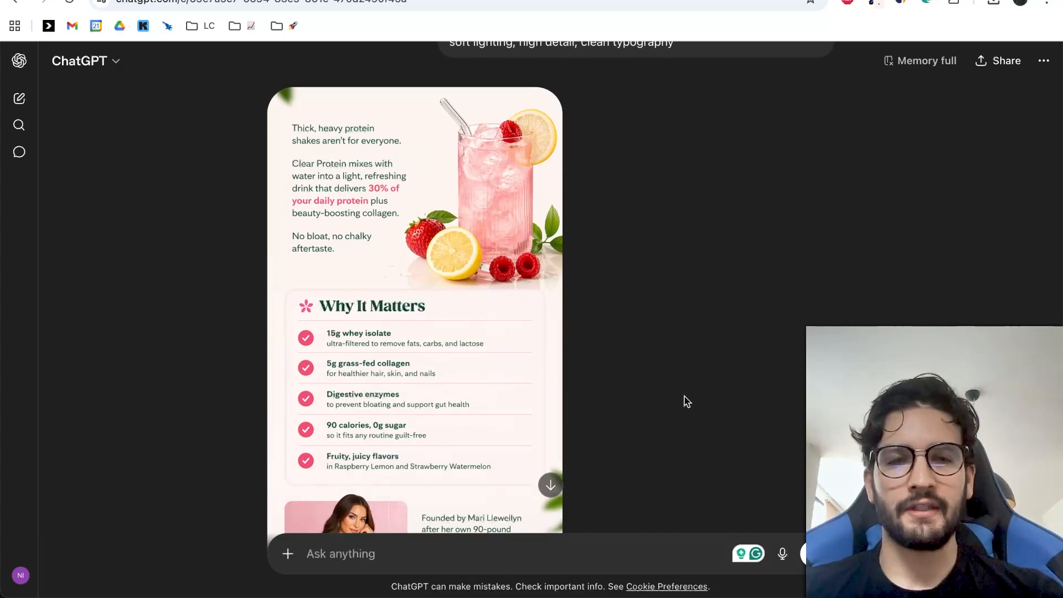
pyautogui.scroll(-2, 526, 261)
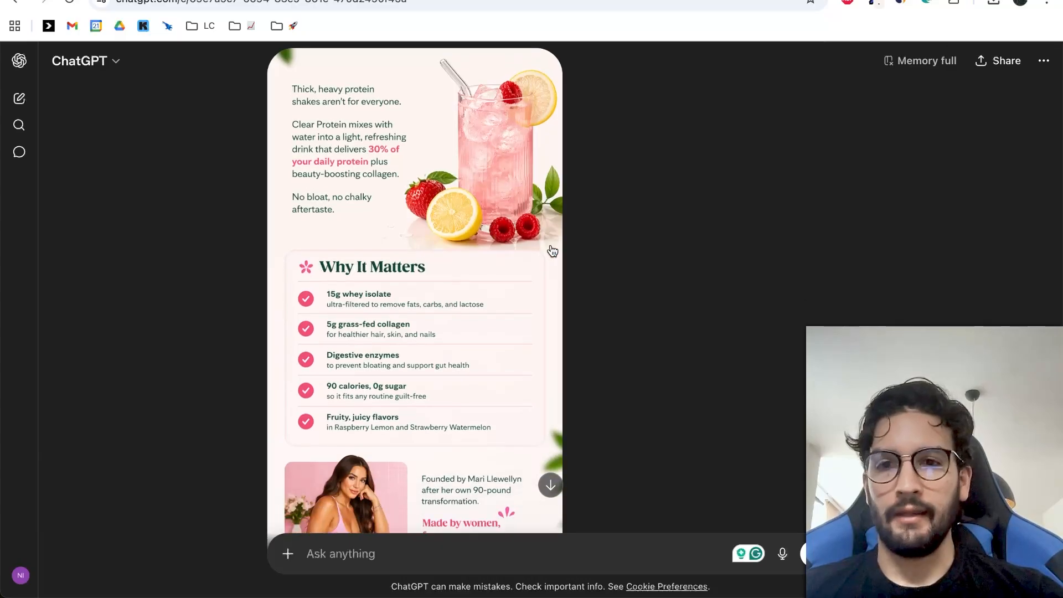
pyautogui.scroll(1, 674, 240)
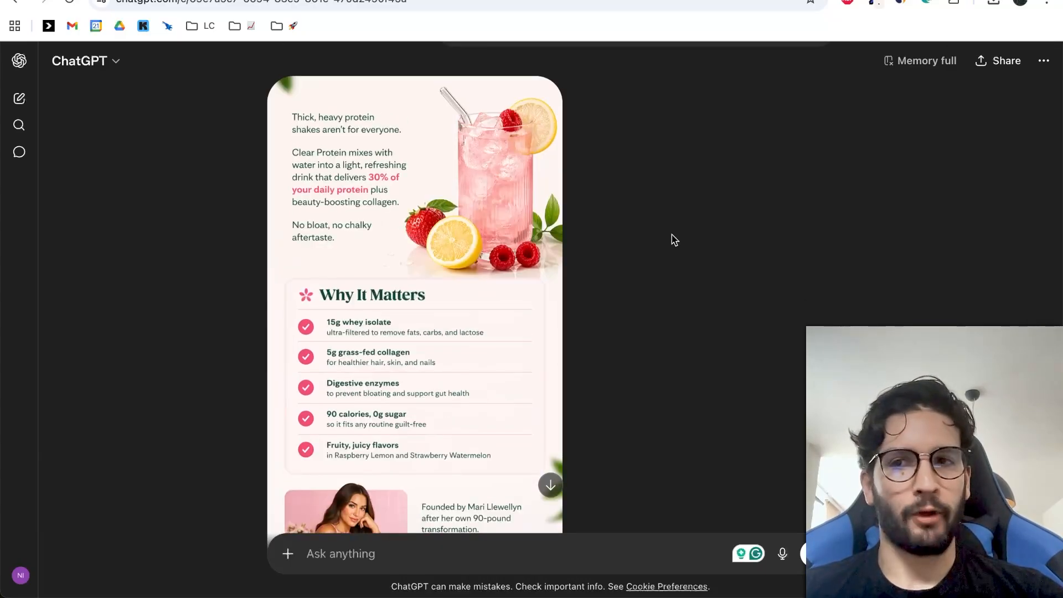
pyautogui.scroll(-3, 701, 222)
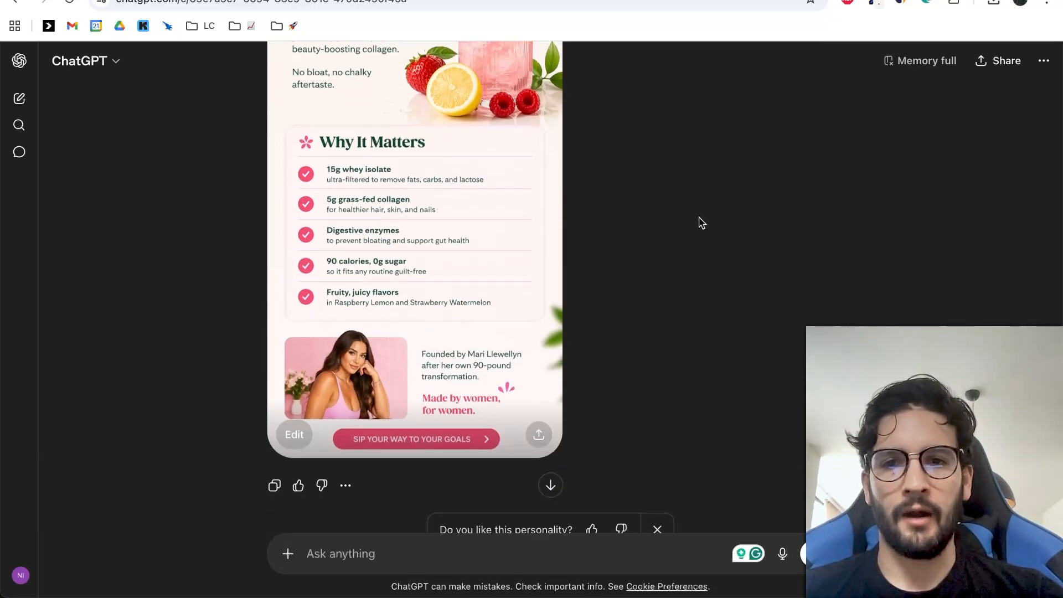
# Download the hero design to the Desktop as 1 and close the sharing dialog.
pyautogui.scroll(2, 701, 222)
pyautogui.scroll(15, 701, 223)
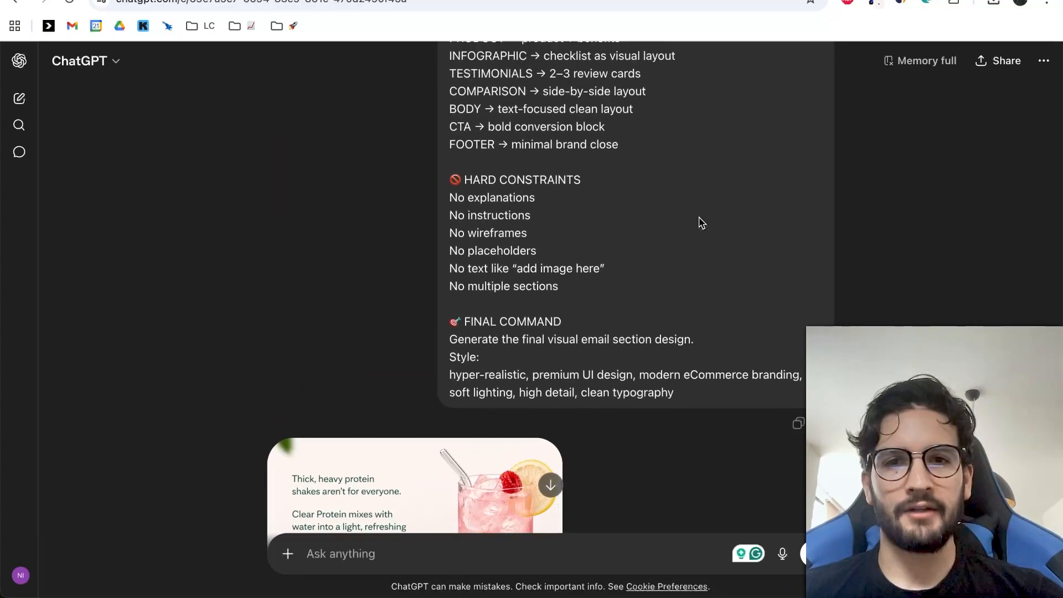
pyautogui.scroll(15, 700, 219)
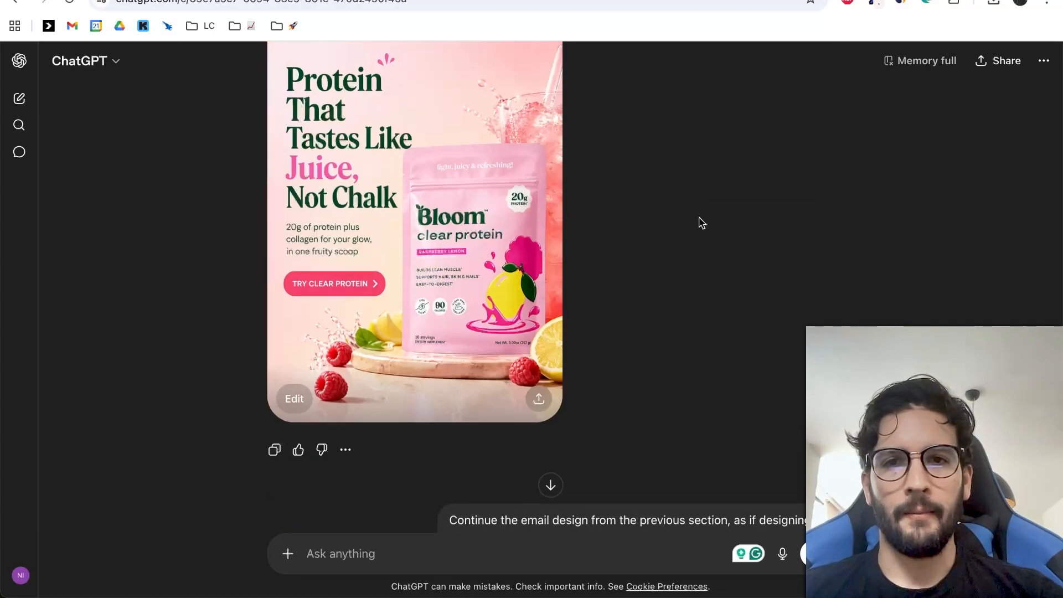
pyautogui.click(540, 403)
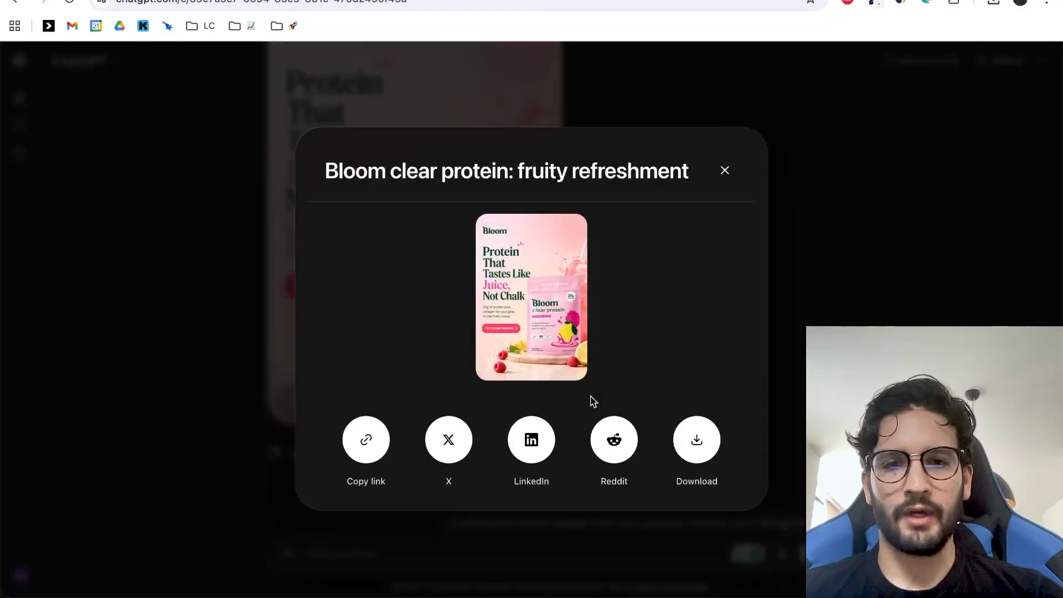
pyautogui.write('1')
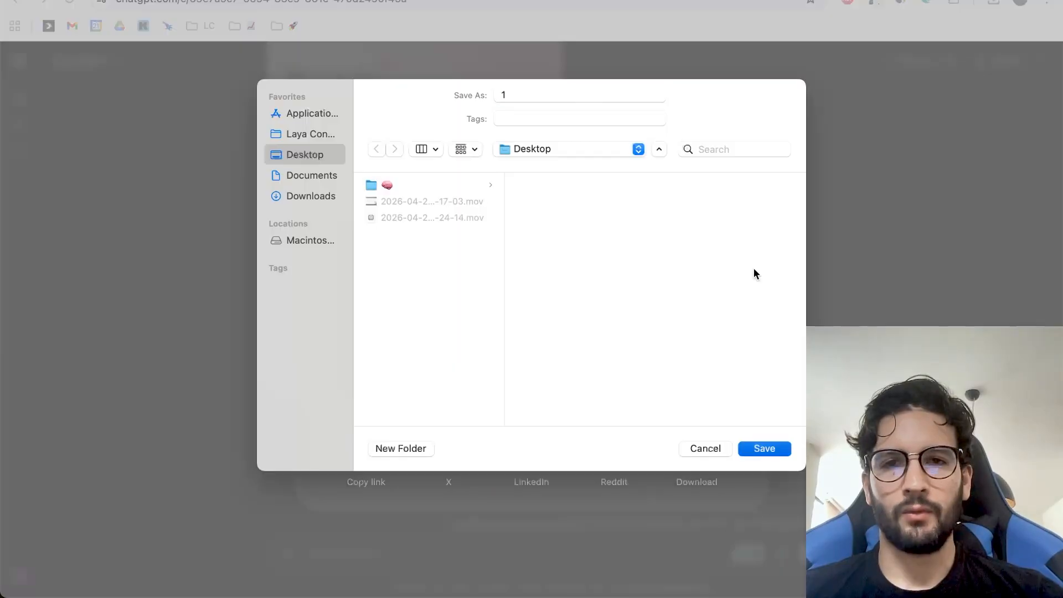
pyautogui.press('Return')
pyautogui.press('Escape')
# Download the body section design as 2 and close the sharing dialog.
pyautogui.scroll(-1, 627, 291)
pyautogui.scroll(-20, 626, 292)
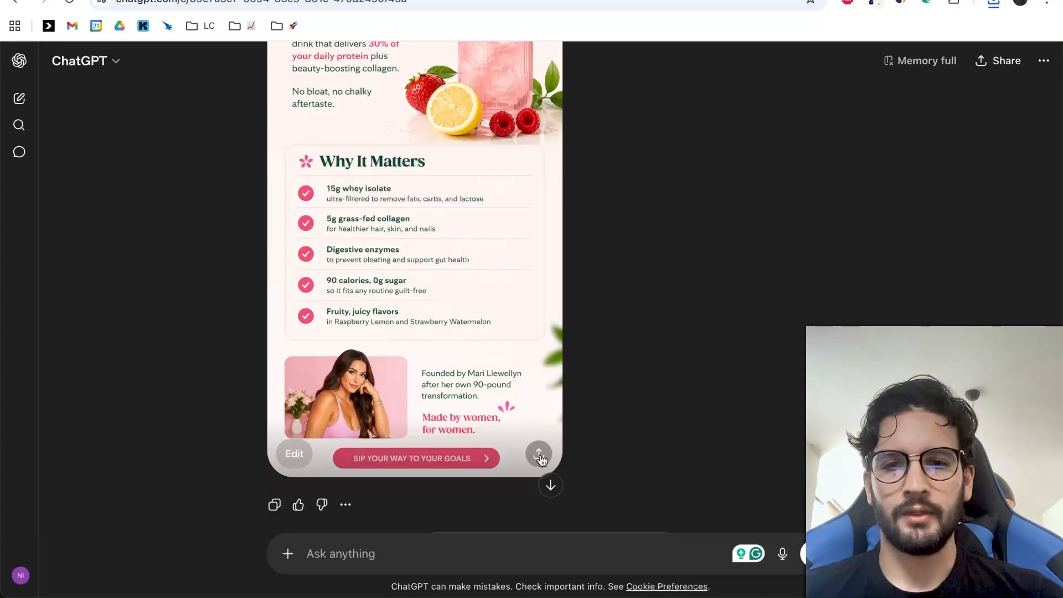
pyautogui.click(539, 455)
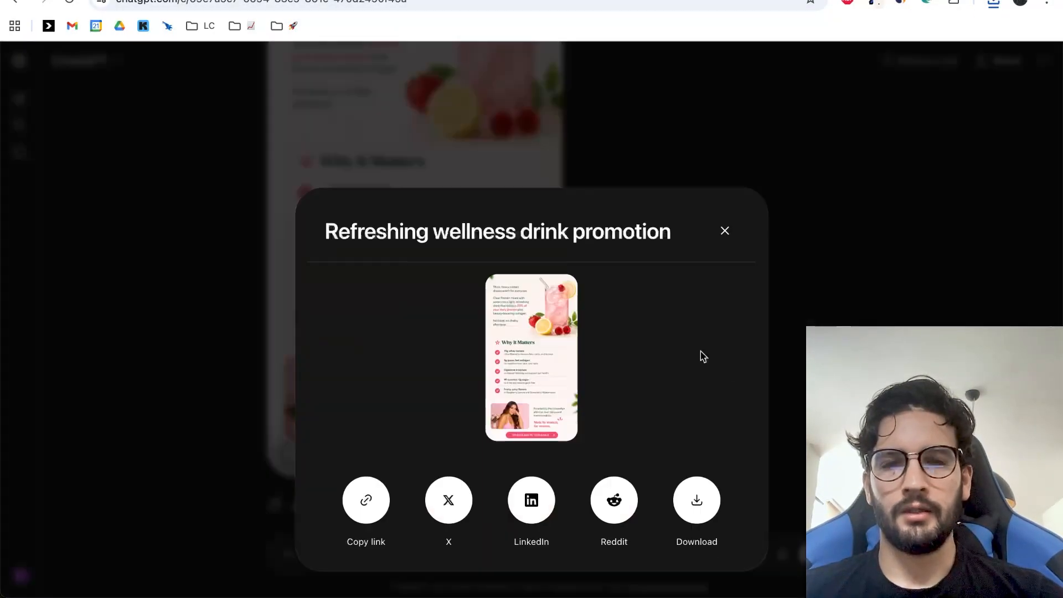
pyautogui.click(713, 438)
pyautogui.write('2')
pyautogui.press('Return')
pyautogui.click(871, 149)
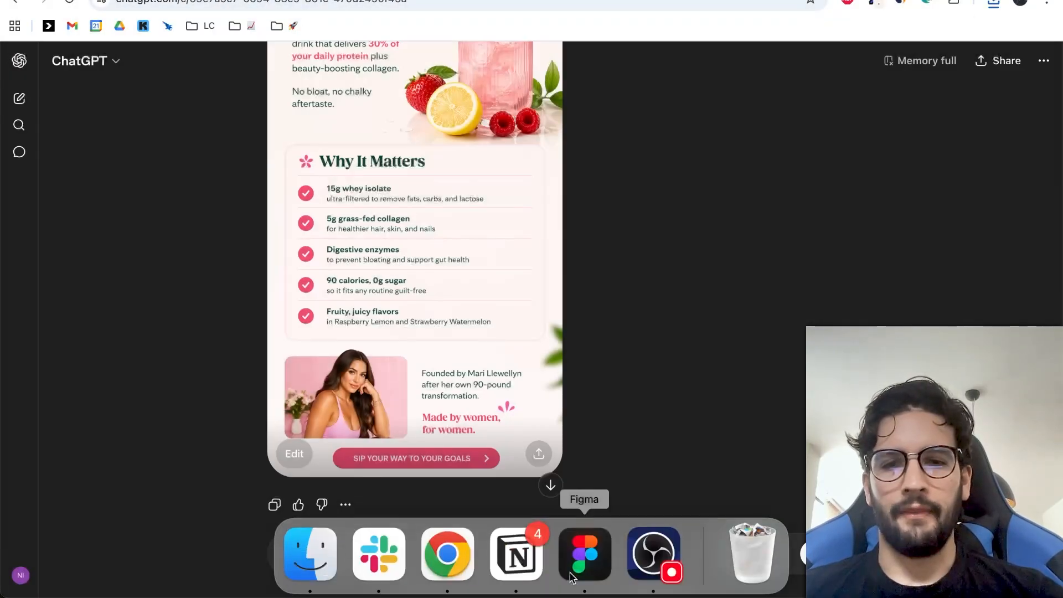
# Switch to the Bloom Nutrition file in Figma and move the Bloom logo aside to free canvas space.
pyautogui.click(585, 579)
pyautogui.scroll(-3, 552, 238)
pyautogui.moveTo(432, 213); pyautogui.dragTo(704, 213)
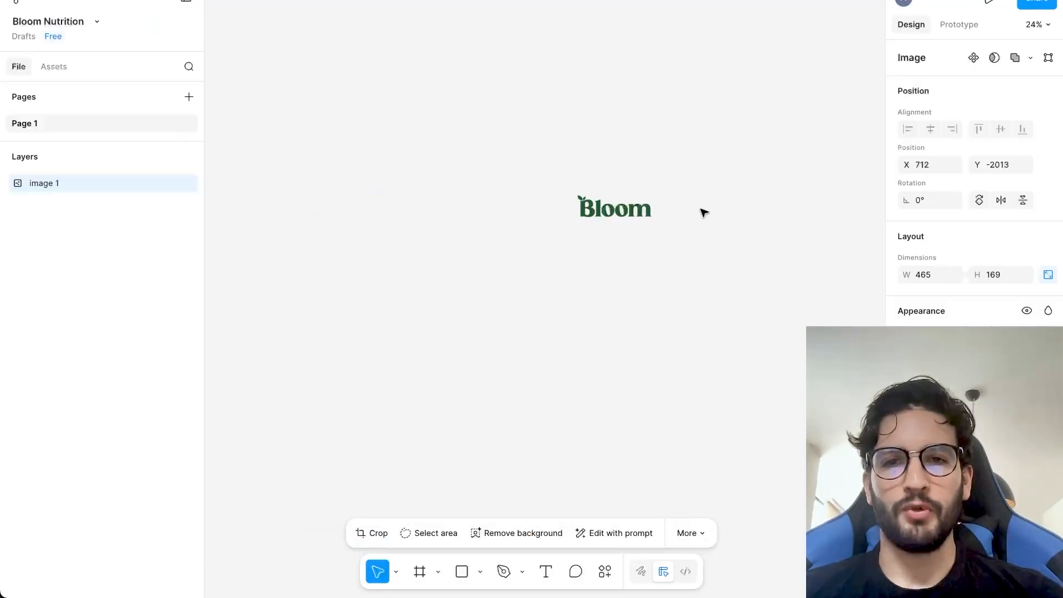
pyautogui.click(490, 183)
pyautogui.scroll(-3, 489, 184)
pyautogui.hscroll(-2, 490, 183)
pyautogui.hscroll(3, 605, 176)
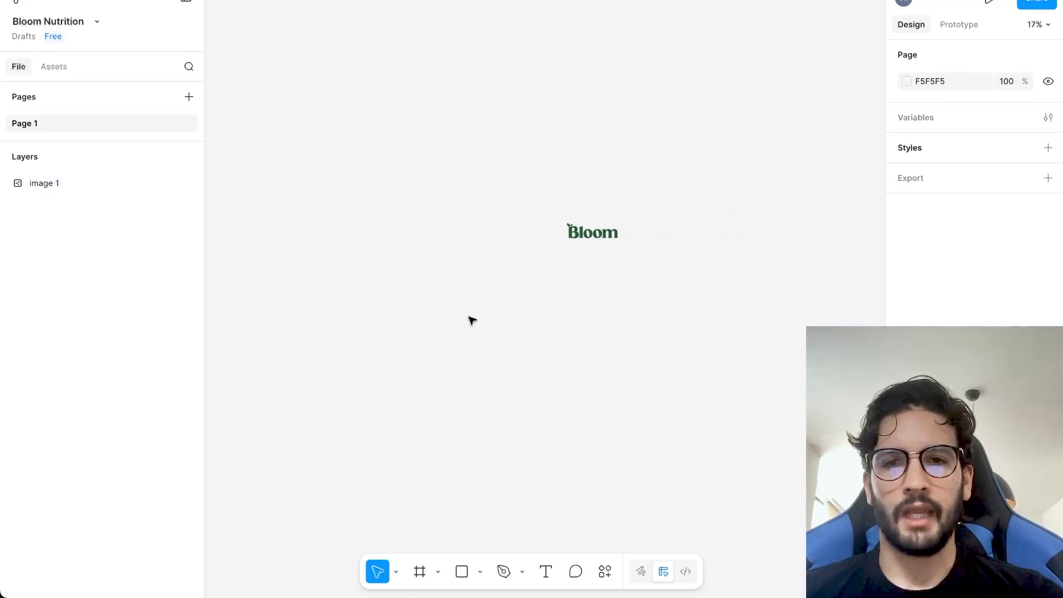
# Select the downloaded images 1 and 2 in Finder and import both onto the Figma canvas.
pyautogui.moveTo(417, 557)
pyautogui.click(311, 556)
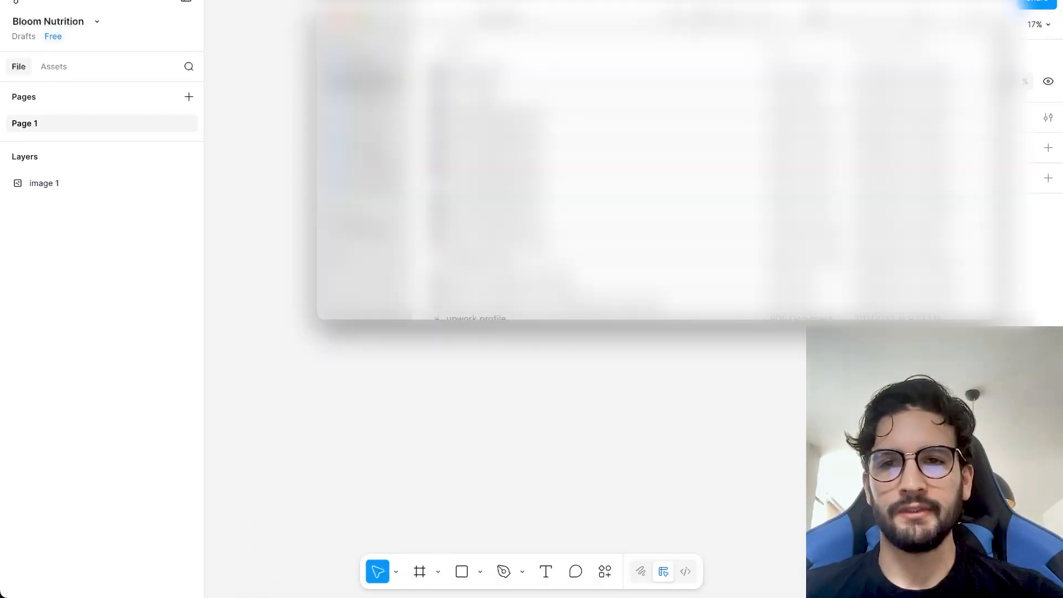
pyautogui.click(368, 143)
pyautogui.moveTo(587, 19); pyautogui.dragTo(621, 127)
pyautogui.click(526, 175)
pyautogui.click(526, 190)
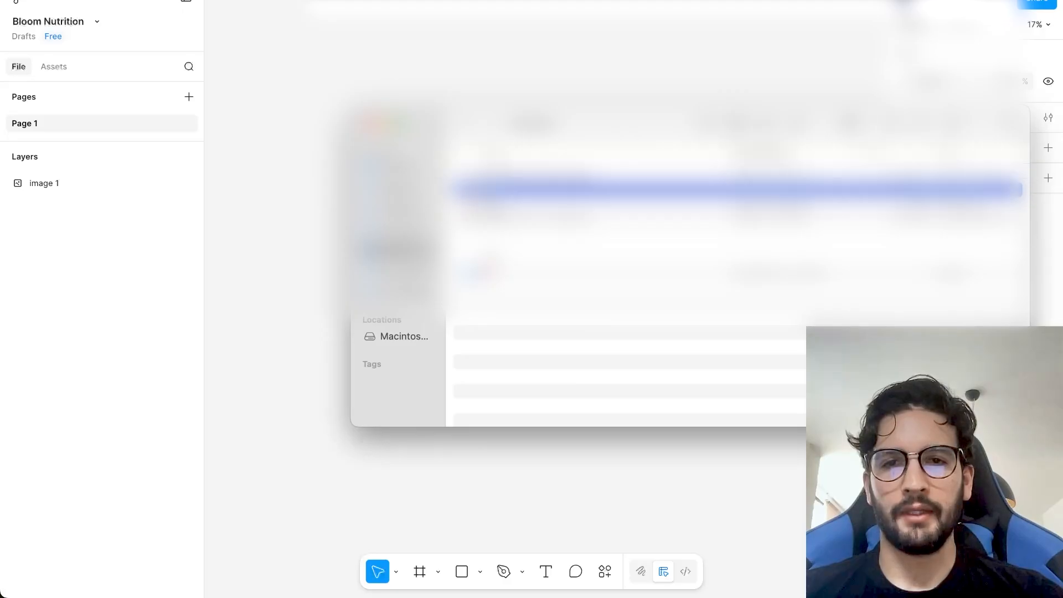
pyautogui.keyDown('shift'); pyautogui.click(490, 205); pyautogui.keyUp('shift')
pyautogui.moveTo(490, 204); pyautogui.dragTo(227, 217)
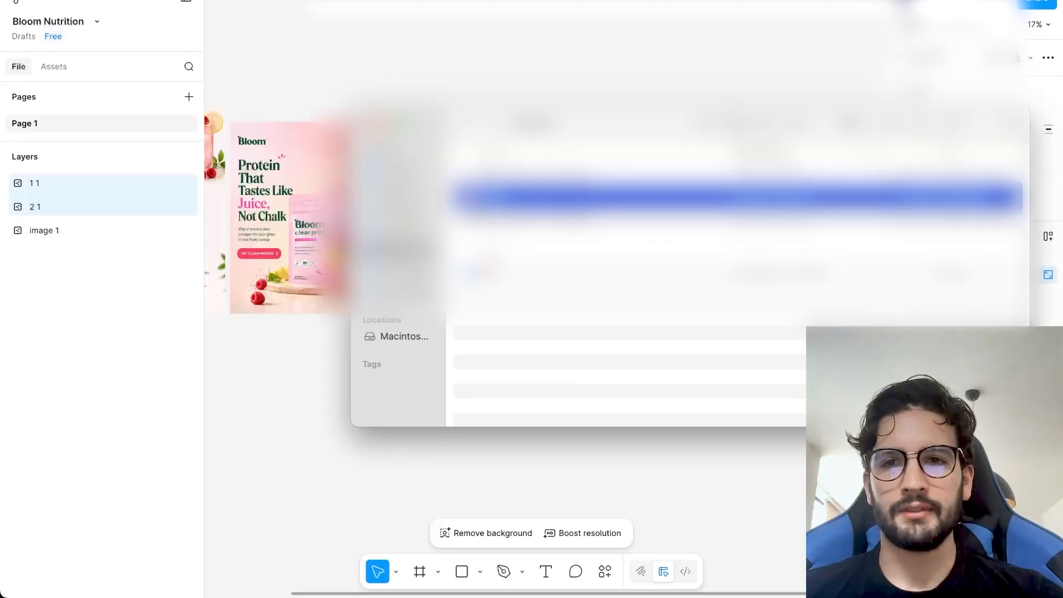
# Stack the body image directly beneath the hero image with their left edges aligned, and select both images.
pyautogui.hscroll(-5, 368, 242)
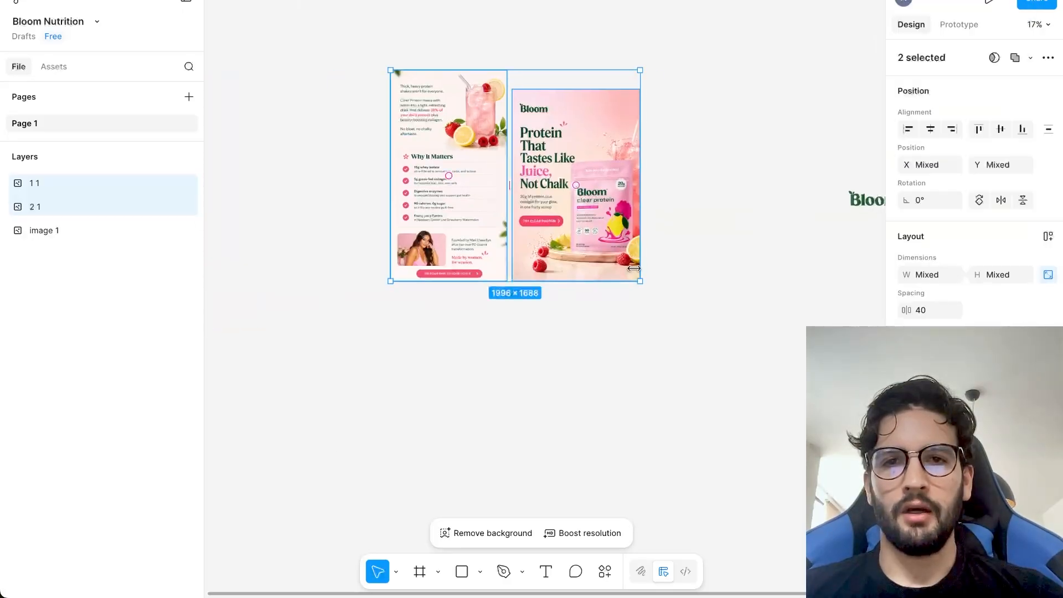
pyautogui.click(686, 207)
pyautogui.scroll(2, 687, 207)
pyautogui.moveTo(552, 482); pyautogui.dragTo(532, 426)
pyautogui.click(560, 302)
pyautogui.keyDown('shift'); pyautogui.click(594, 366); pyautogui.keyUp('shift')
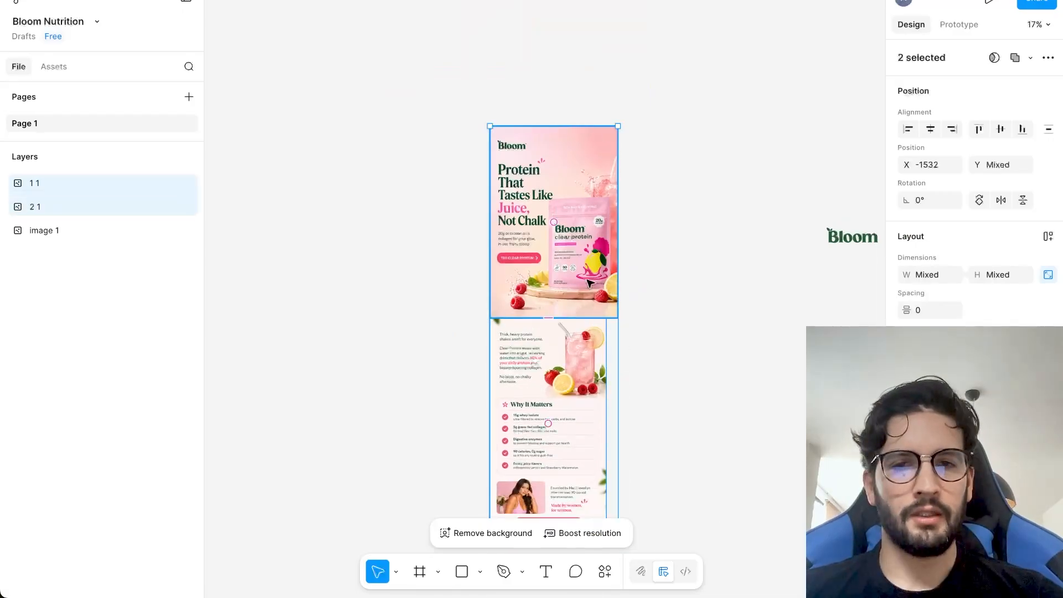
# Set both images' width to 600 and move the body image back up against the hero's lower edge.
pyautogui.click(926, 273)
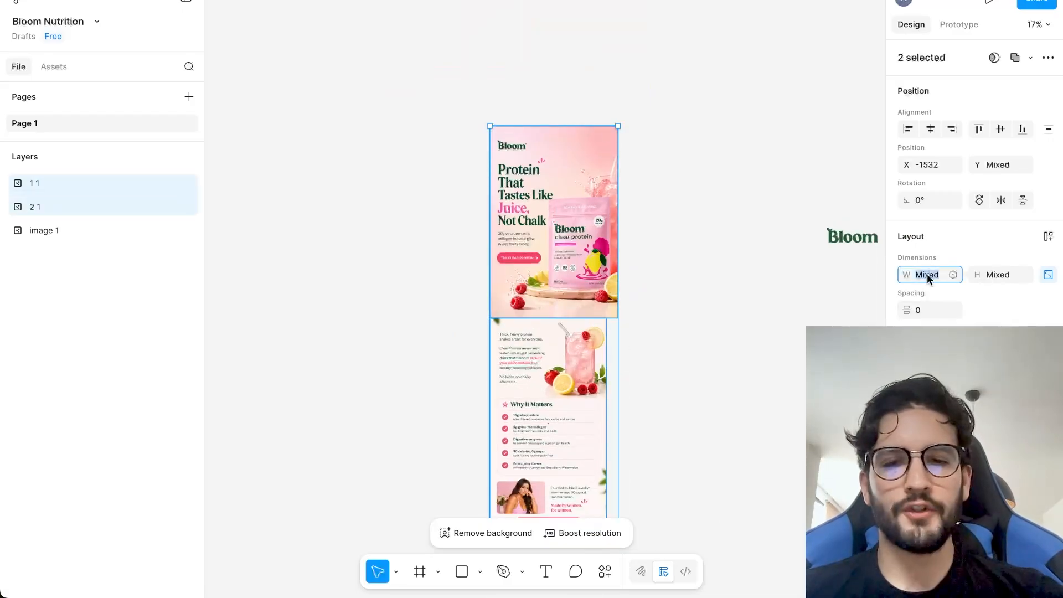
pyautogui.write('600')
pyautogui.press('Return')
pyautogui.click(616, 342)
pyautogui.moveTo(535, 355); pyautogui.dragTo(532, 271)
pyautogui.scroll(3, 666, 216)
pyautogui.click(666, 216)
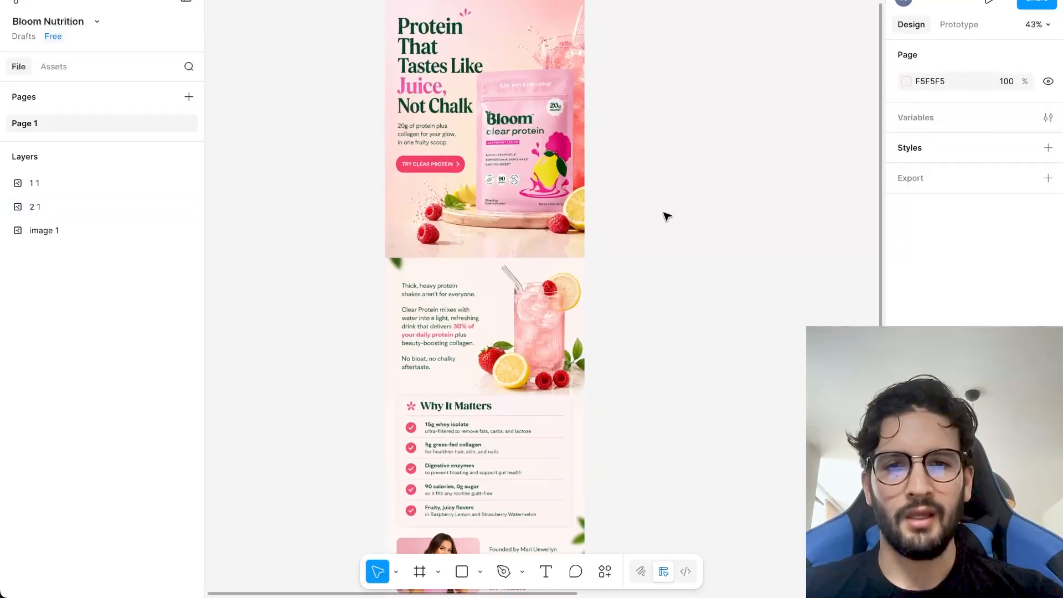
# Move the body image straight down to open a small gap beneath the hero image.
pyautogui.scroll(3, 667, 216)
pyautogui.scroll(1, 668, 217)
pyautogui.click(517, 358)
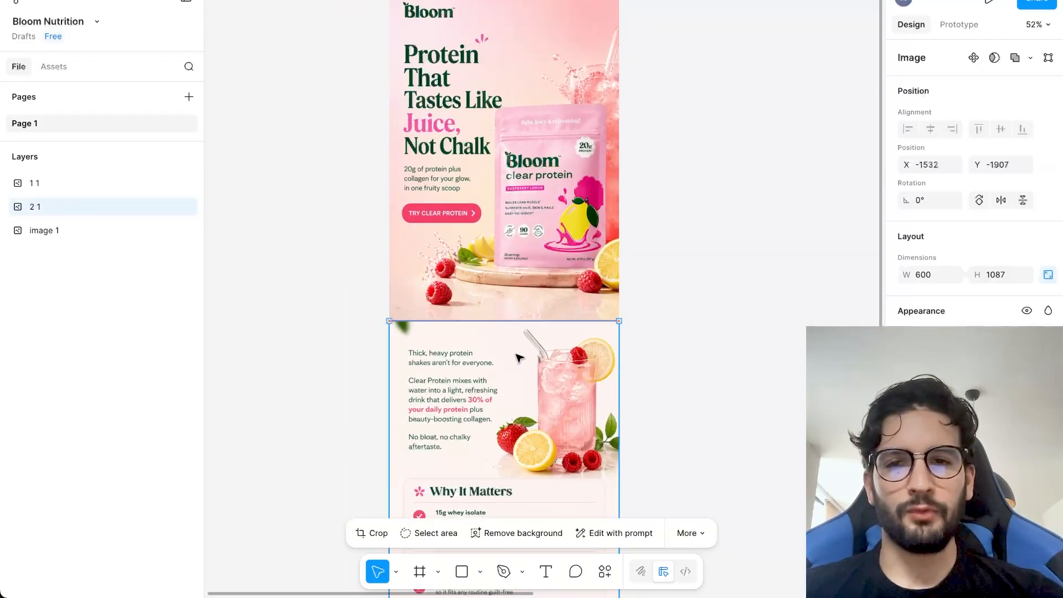
pyautogui.hotkey('shift', 'Down')
pyautogui.hotkey('shift', 'Down')
pyautogui.hotkey('shift', 'Down')
pyautogui.hotkey('shift', 'Down')
pyautogui.hotkey('shift', 'Down')
pyautogui.click(644, 279)
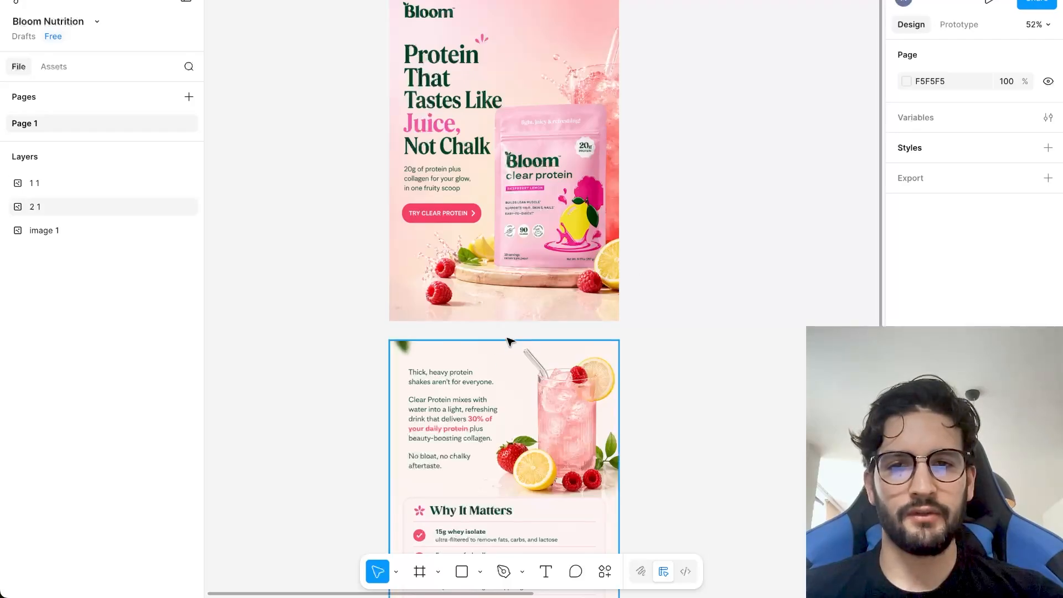
pyautogui.scroll(-2, 513, 340)
pyautogui.scroll(1, 523, 353)
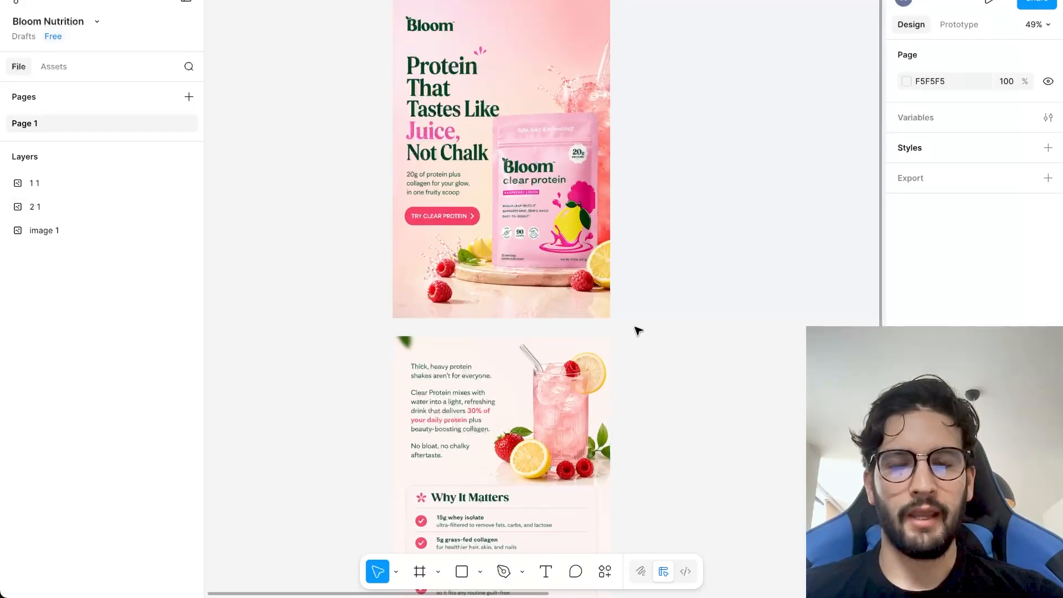
pyautogui.scroll(1, 506, 299)
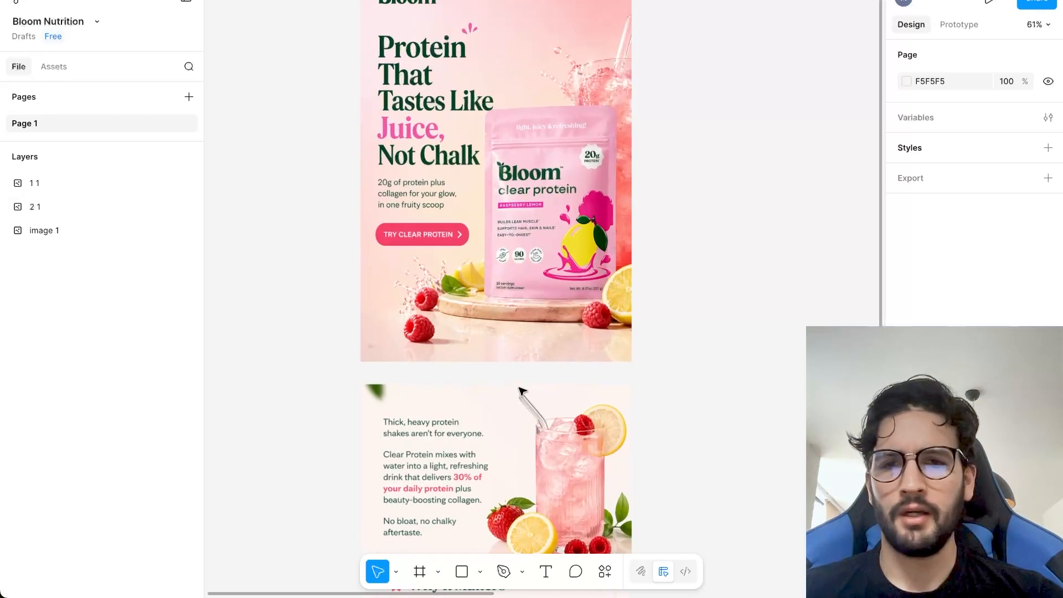
# Move the body image back up against the hero image's lower edge.
pyautogui.click(487, 443)
pyautogui.click(662, 334)
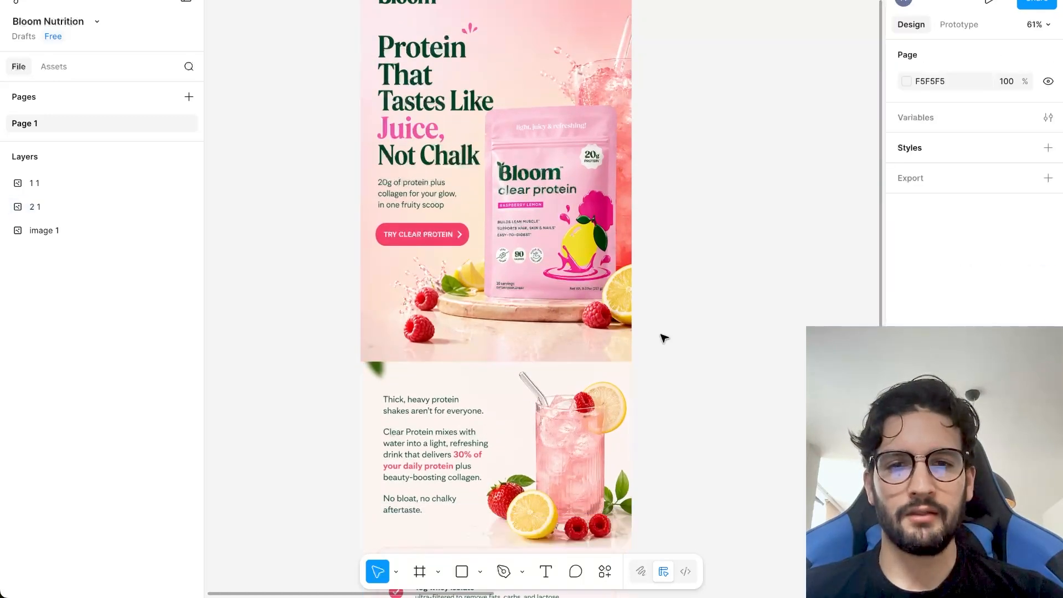
pyautogui.scroll(-3, 662, 334)
# Switch to Chrome and look through the Bloom website's product collection and homepage for reference.
pyautogui.moveTo(482, 567)
pyautogui.click(447, 560)
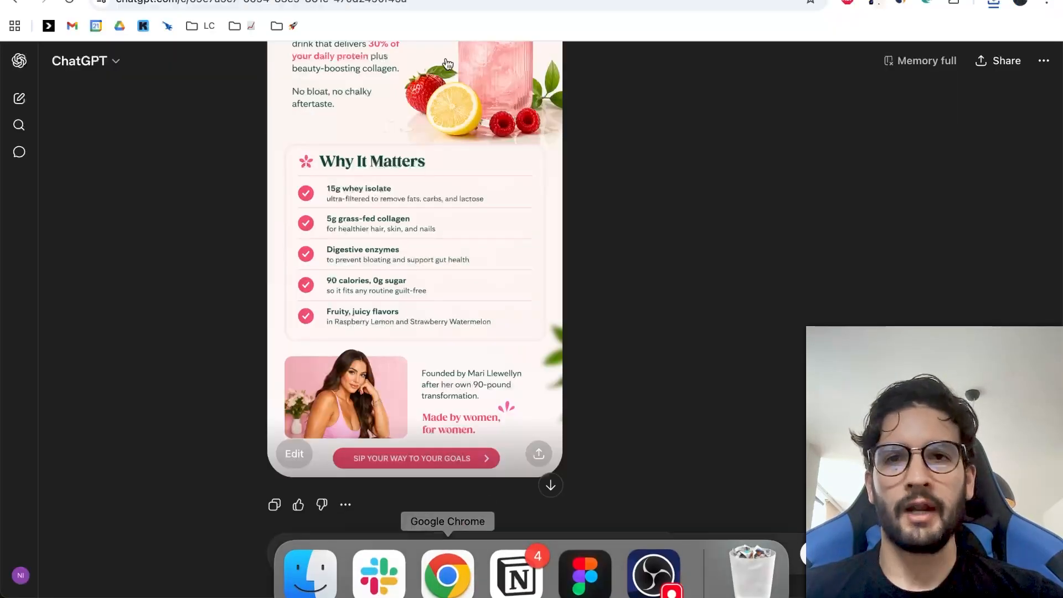
pyautogui.hotkey('ctrl', 'Tab')
pyautogui.scroll(-10, 722, 283)
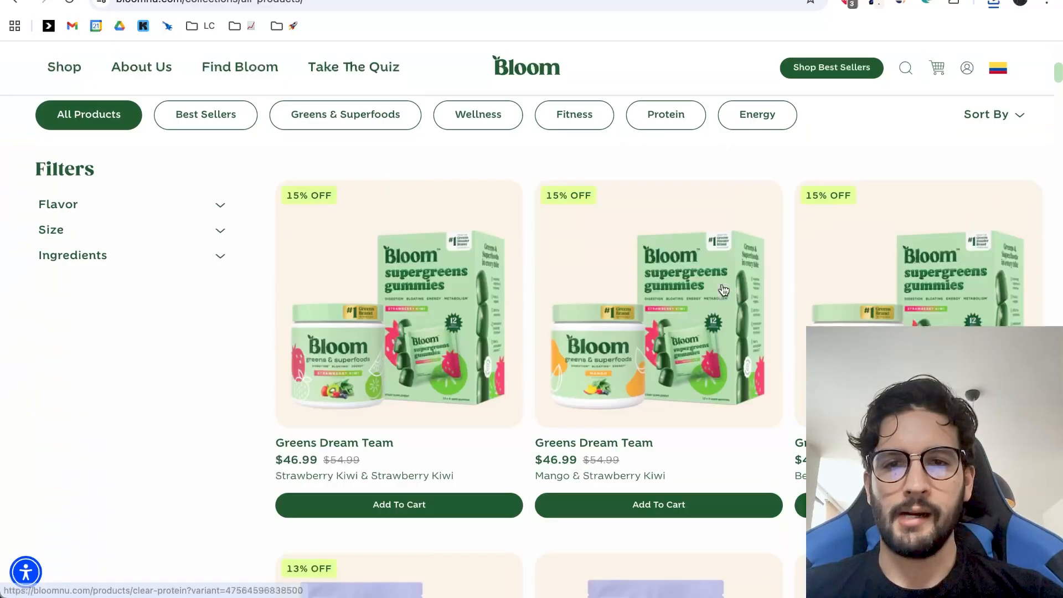
pyautogui.scroll(-15, 723, 290)
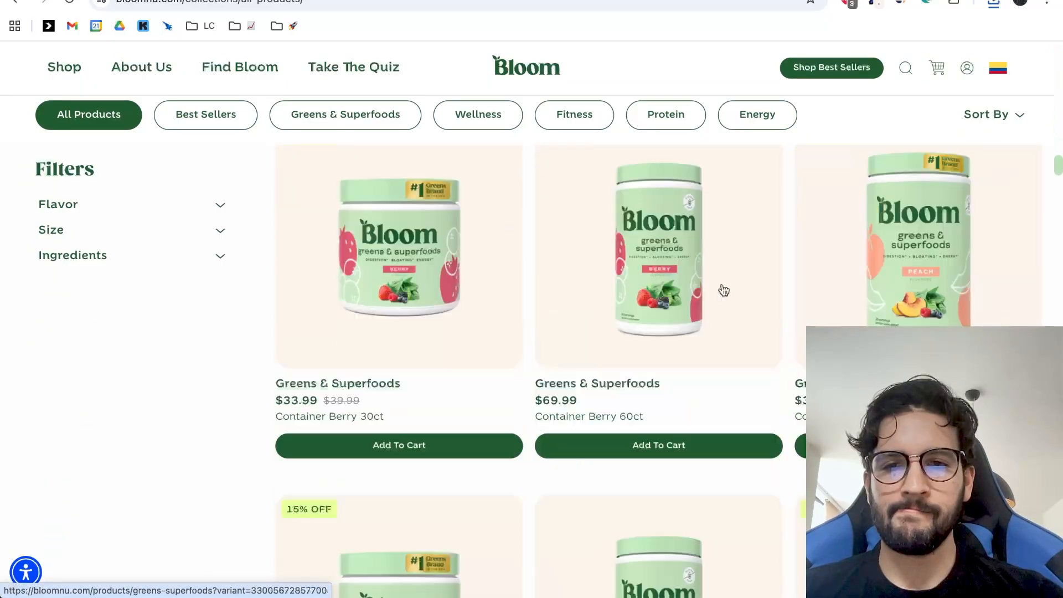
pyautogui.scroll(-15, 723, 290)
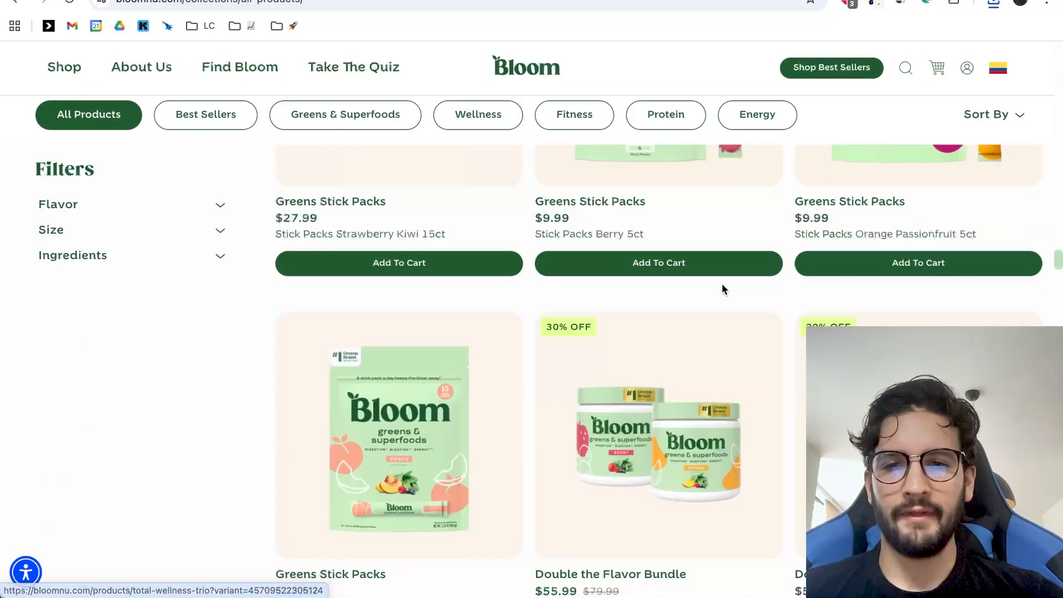
pyautogui.scroll(-5, 723, 290)
pyautogui.scroll(10, 579, 434)
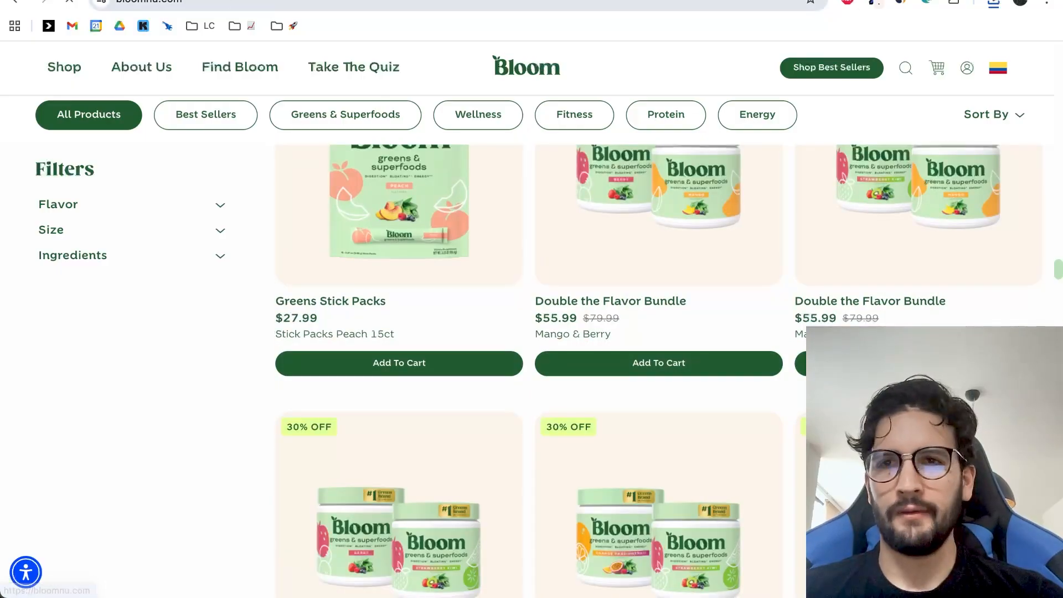
pyautogui.scroll(-20, 383, 212)
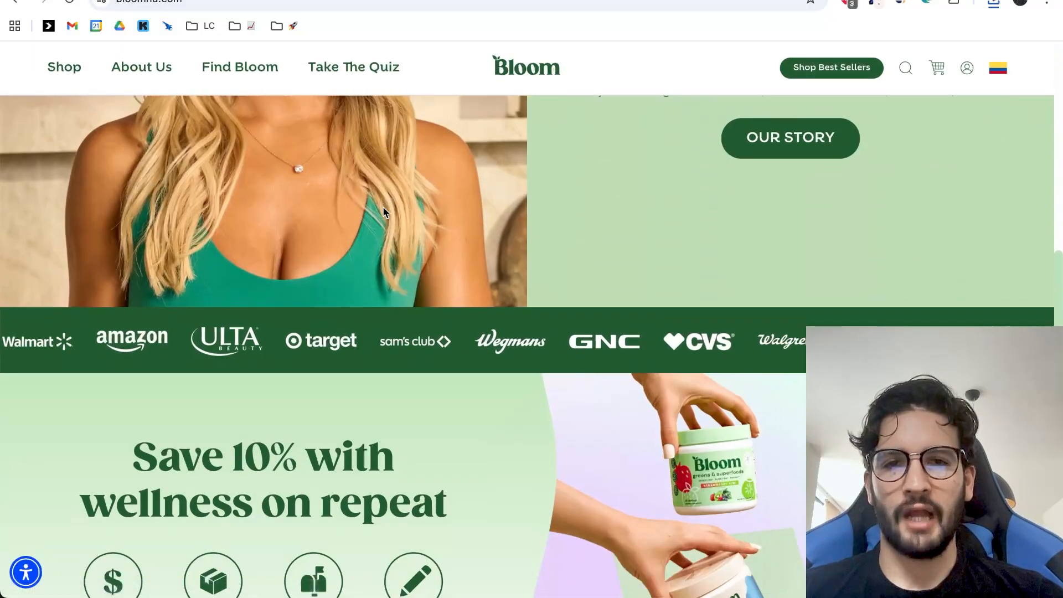
# Ask ChatGPT for a better transition at the top of the last design section so it flows with the previous one as one email.
pyautogui.hotkey('ctrl', 'Tab')
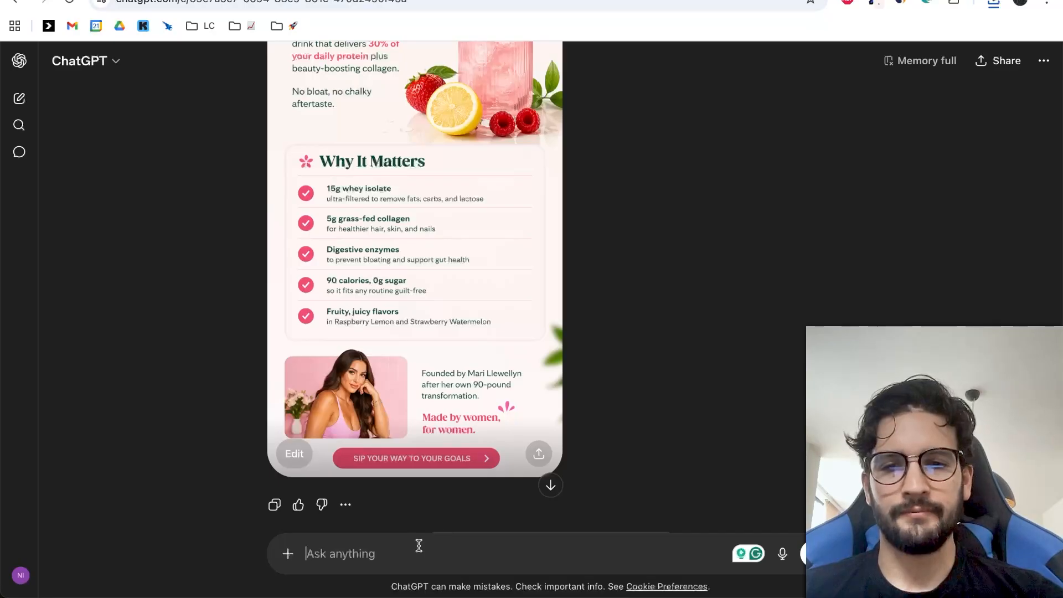
pyautogui.write('Pl')
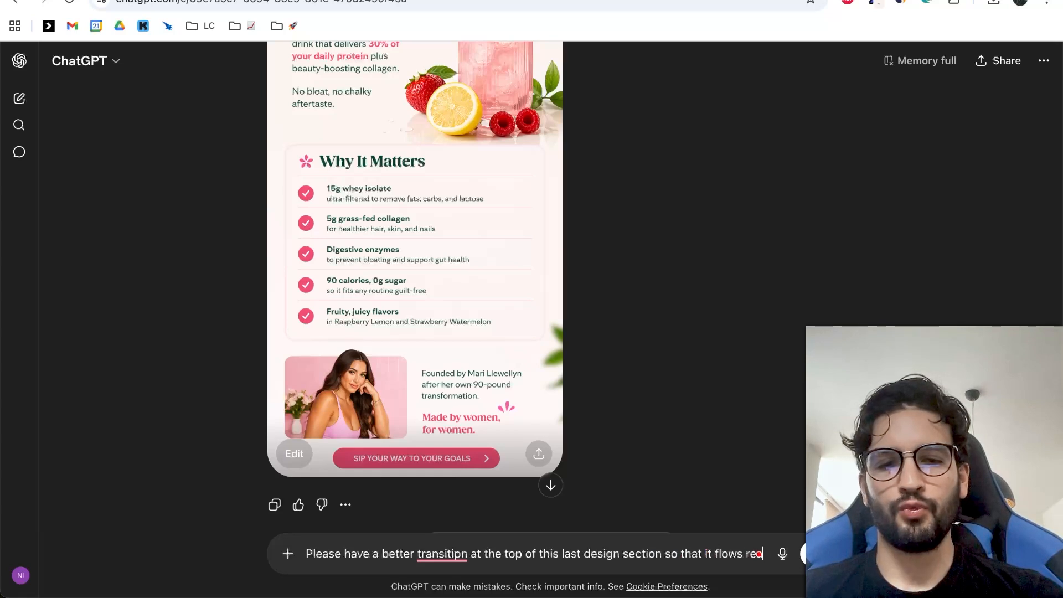
pyautogui.write('ally r')
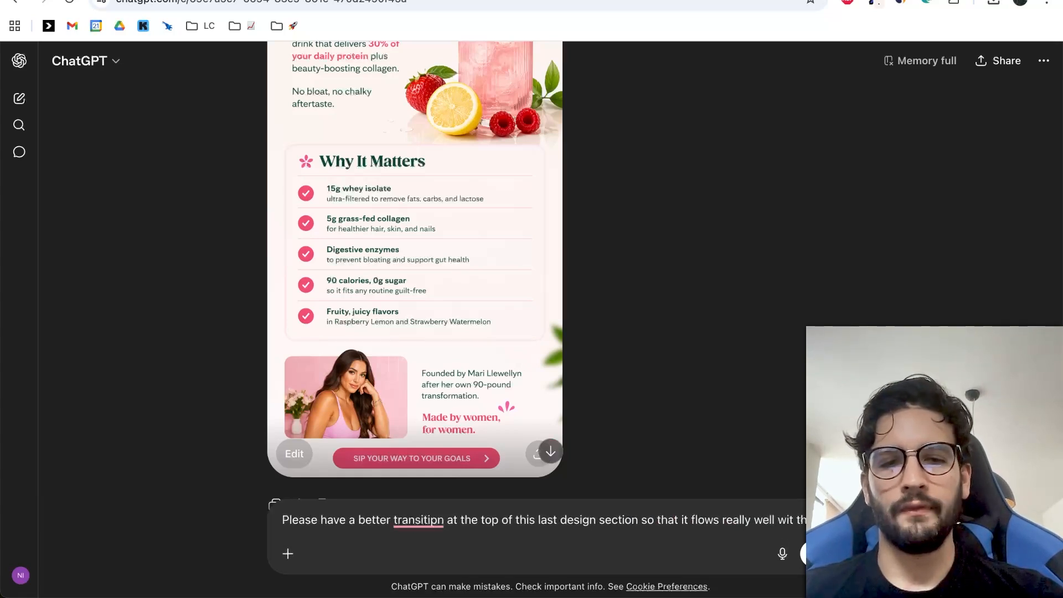
pyautogui.write('he previ')
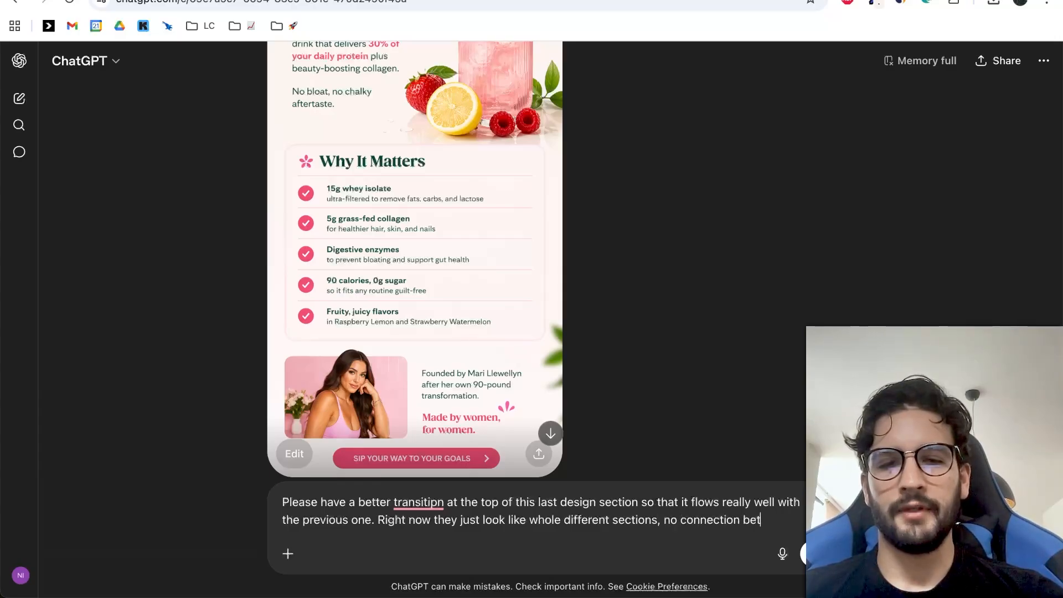
pyautogui.write('m.')
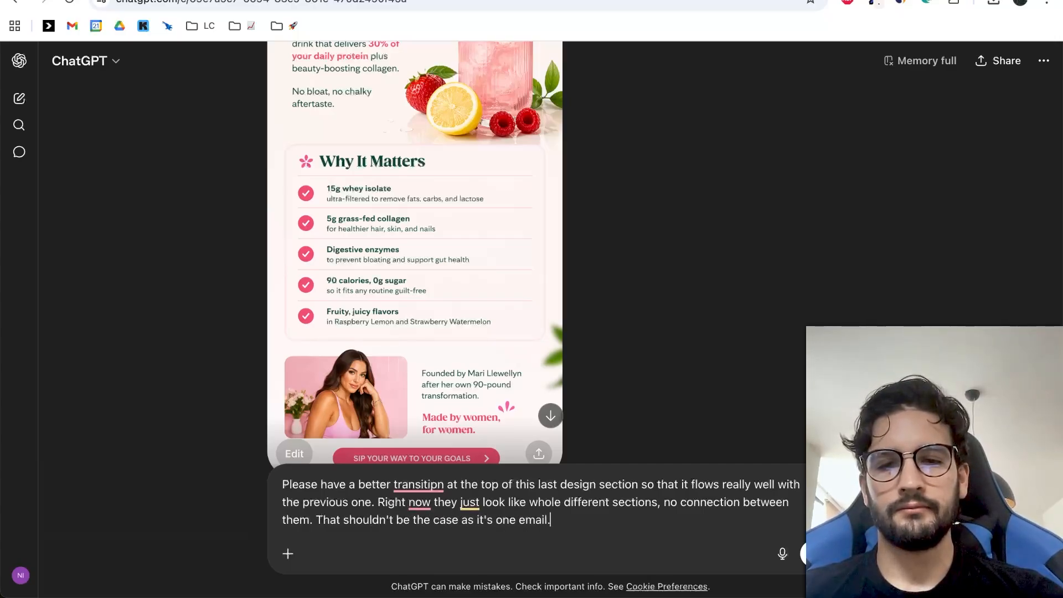
pyautogui.press('Return')
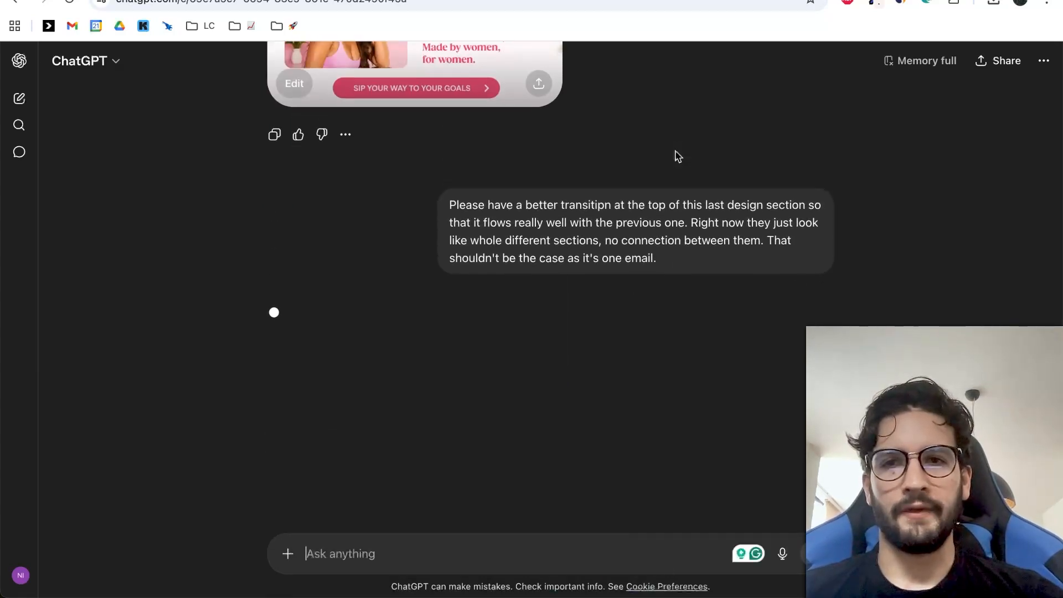
# Examine the earlier body section design in the chat, and switch to Figma to compare it with the stacked email.
pyautogui.scroll(8, 619, 369)
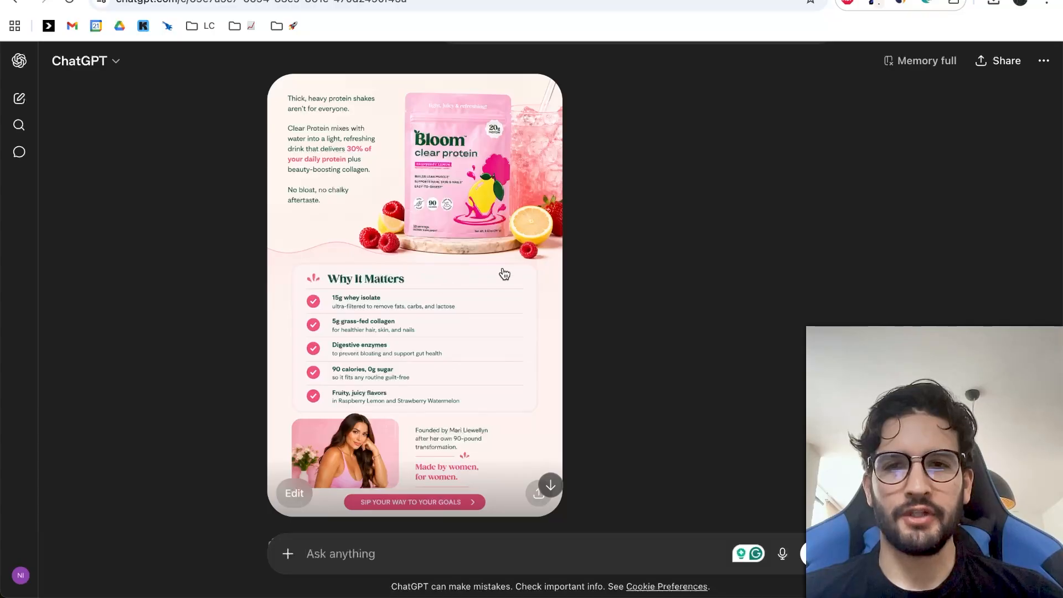
pyautogui.scroll(1, 480, 241)
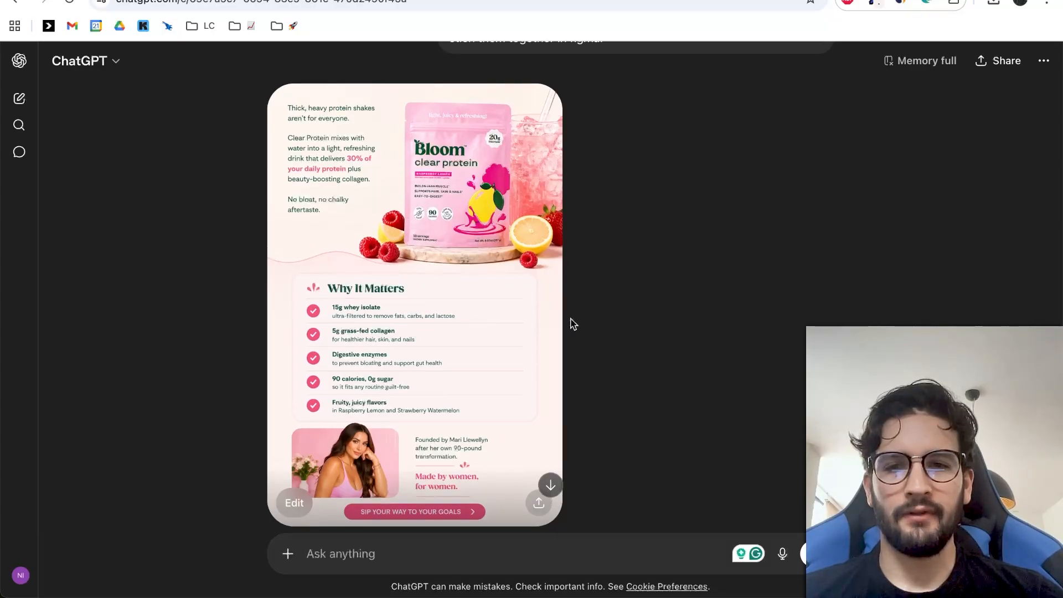
pyautogui.scroll(-2, 573, 324)
pyautogui.scroll(2, 526, 317)
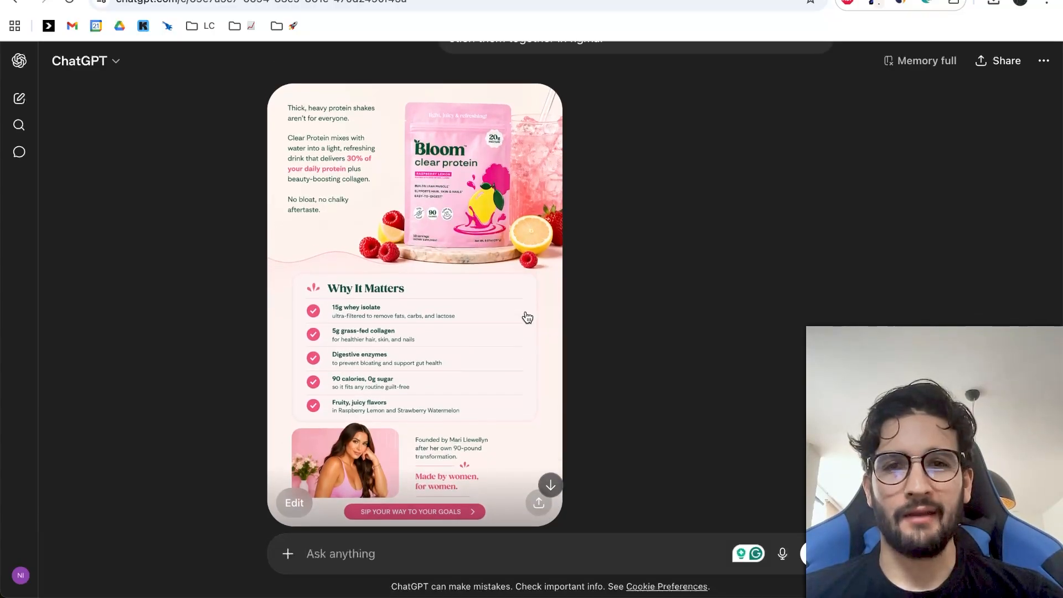
pyautogui.moveTo(648, 596)
pyautogui.click(654, 564)
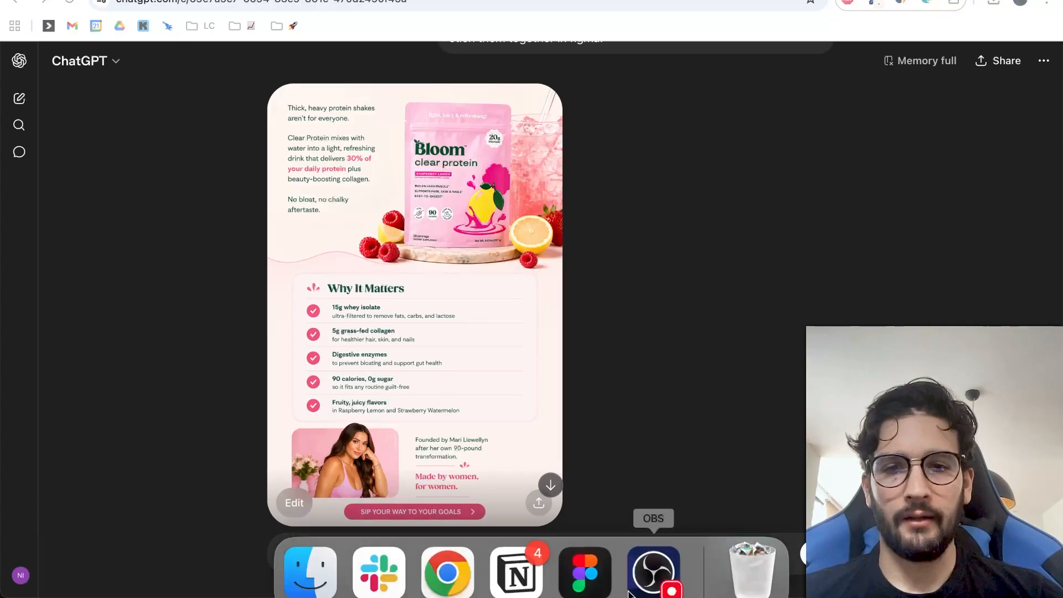
pyautogui.click(576, 570)
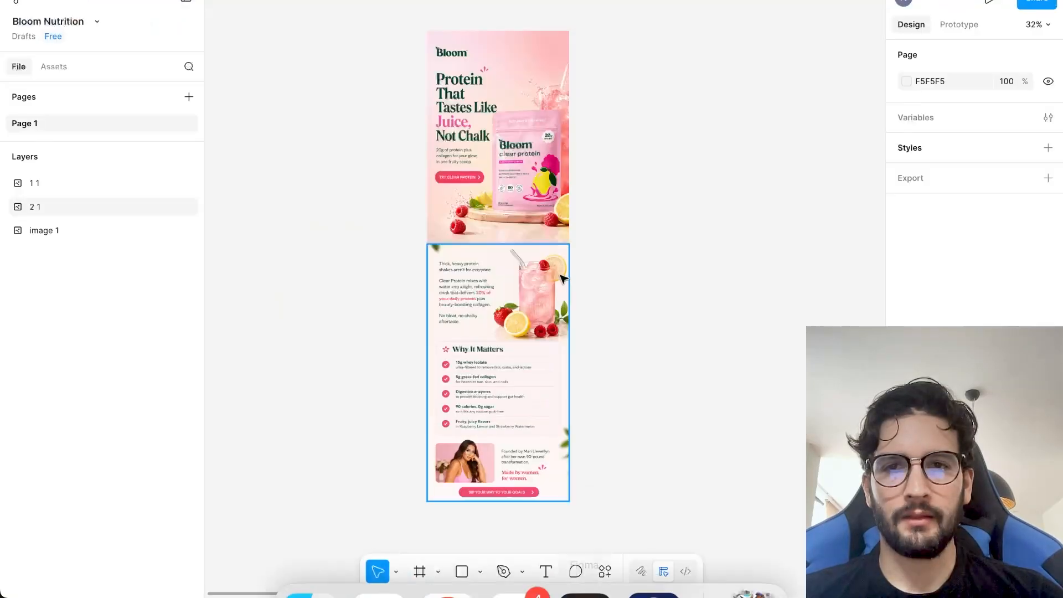
pyautogui.scroll(2, 589, 247)
pyautogui.scroll(-3, 589, 248)
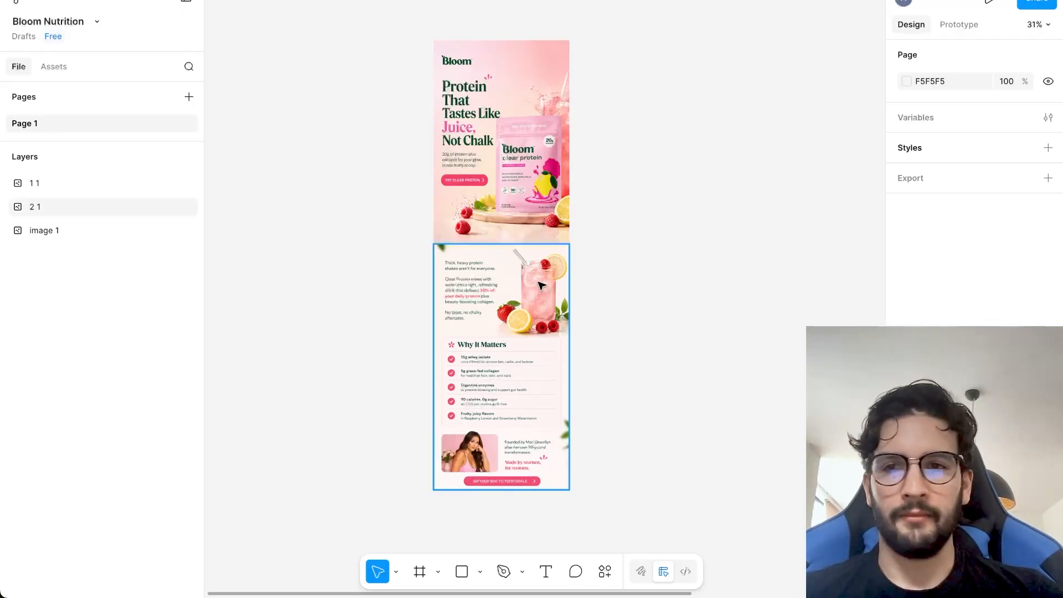
pyautogui.scroll(-3, 581, 287)
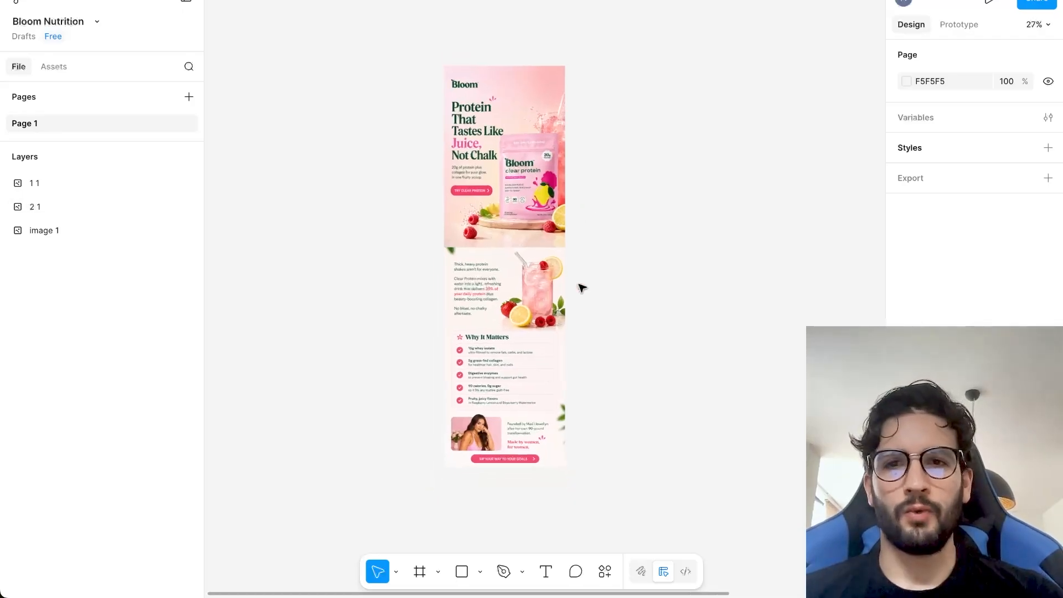
# Move the body image slightly down to leave a narrow gap beneath the hero image.
pyautogui.click(544, 269)
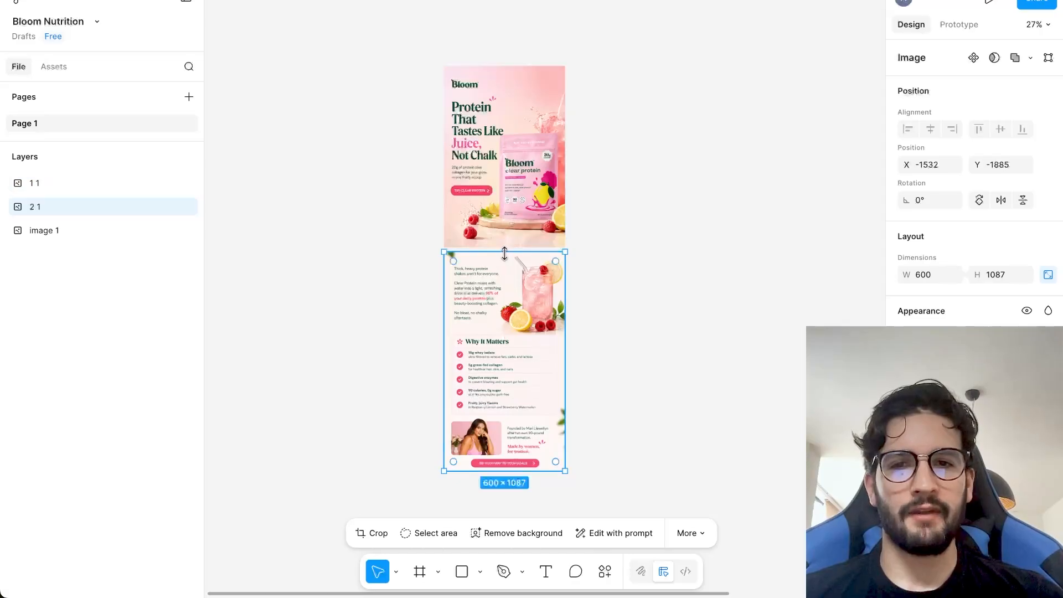
pyautogui.scroll(1, 529, 277)
pyautogui.hscroll(-1, 529, 277)
pyautogui.scroll(3, 529, 277)
pyautogui.scroll(-2, 529, 280)
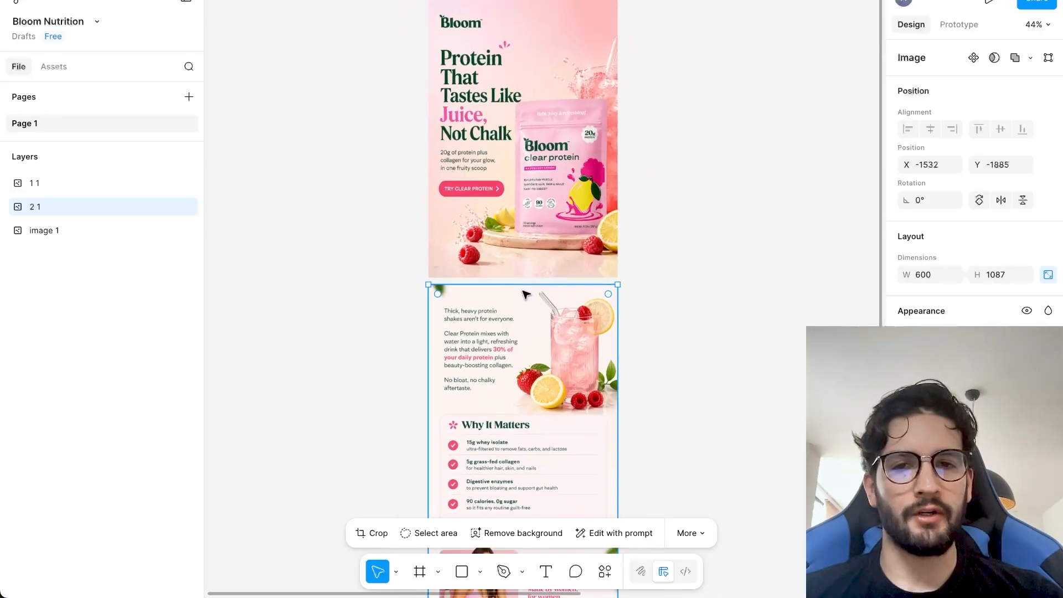
# Draw a portrait frame about 1168 tall beside the email, set its width to 600, and move it slightly up toward the images.
pyautogui.scroll(2, 276, 273)
pyautogui.hscroll(-3, 277, 273)
pyautogui.click(420, 571)
pyautogui.moveTo(308, 146); pyautogui.dragTo(485, 465)
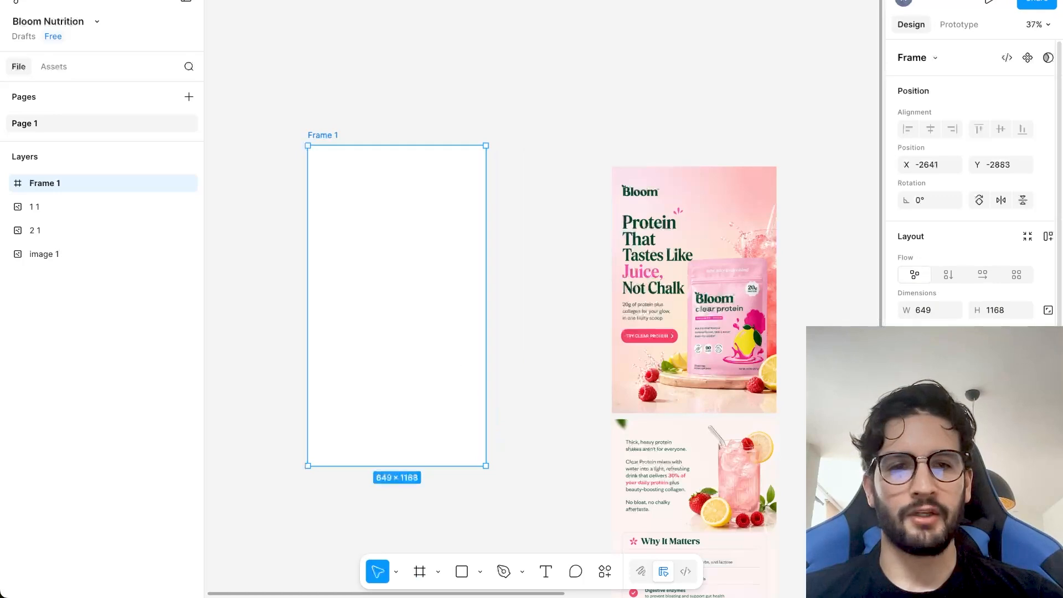
pyautogui.click(928, 308)
pyautogui.write('600')
pyautogui.press('Return')
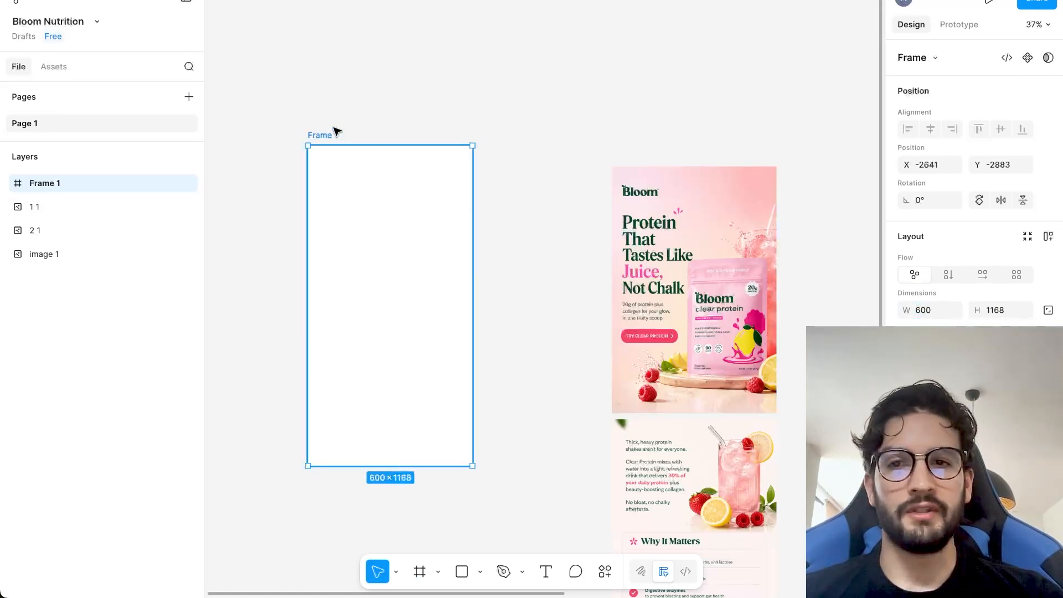
pyautogui.moveTo(337, 133); pyautogui.dragTo(393, 94)
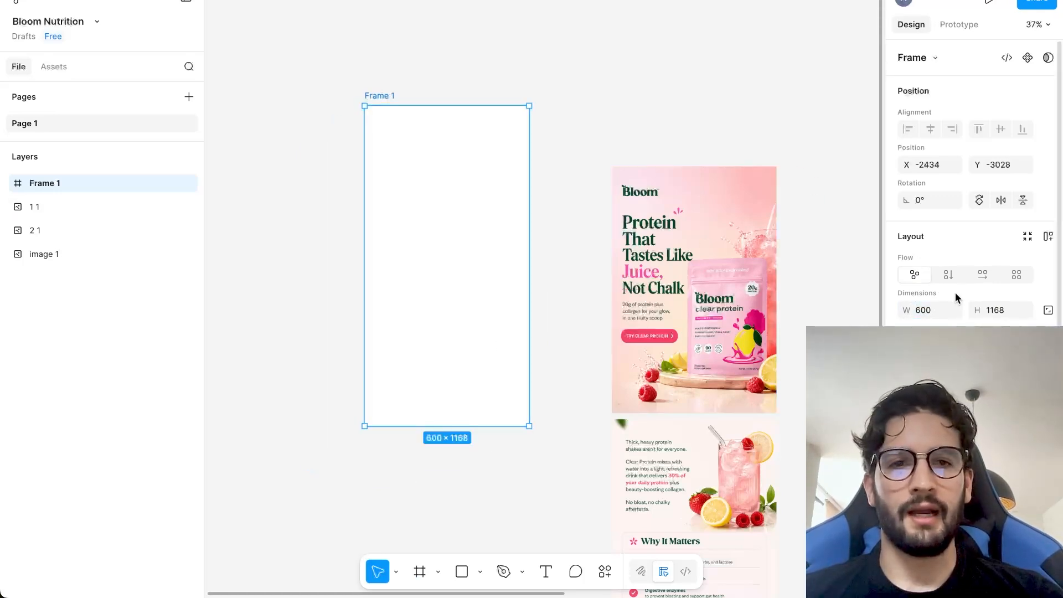
pyautogui.click(919, 312)
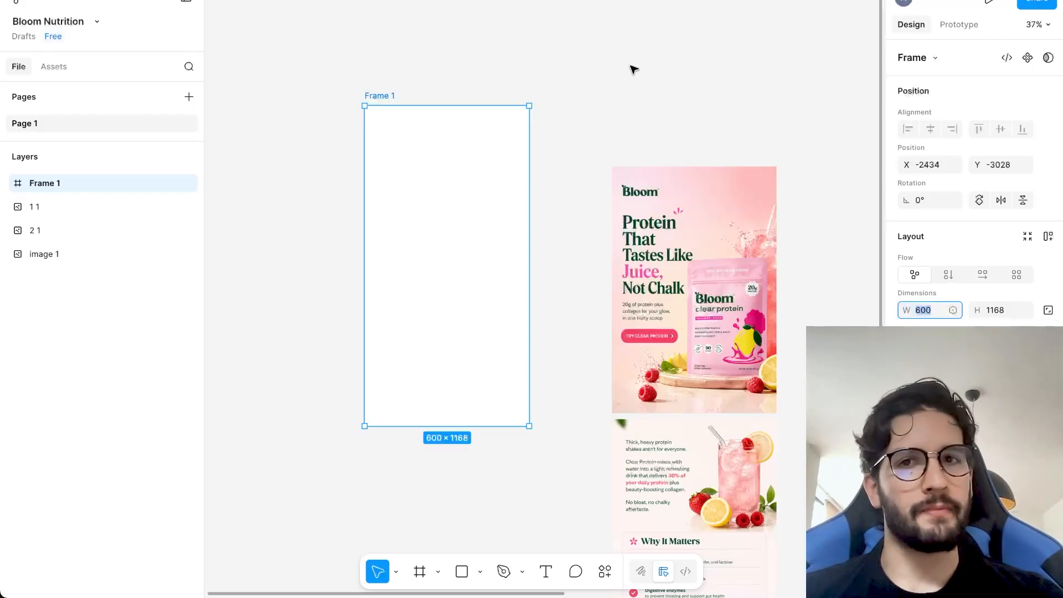
# Cut the hero and body images from the canvas and paste both into the new frame.
pyautogui.click(686, 199)
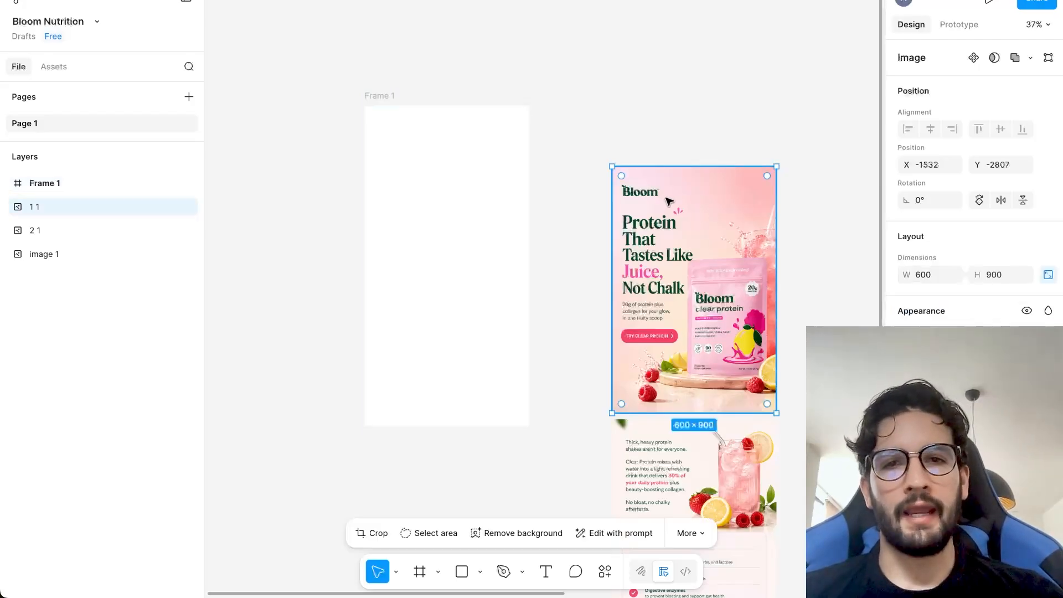
pyautogui.keyDown('shift'); pyautogui.click(664, 454); pyautogui.keyUp('shift')
pyautogui.press('Delete')
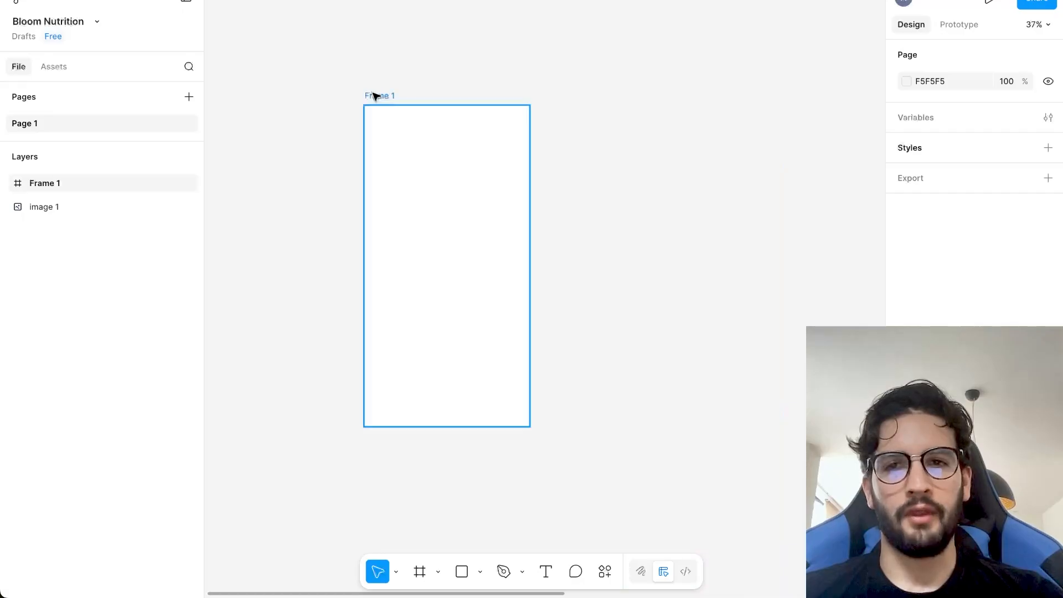
pyautogui.click(374, 96)
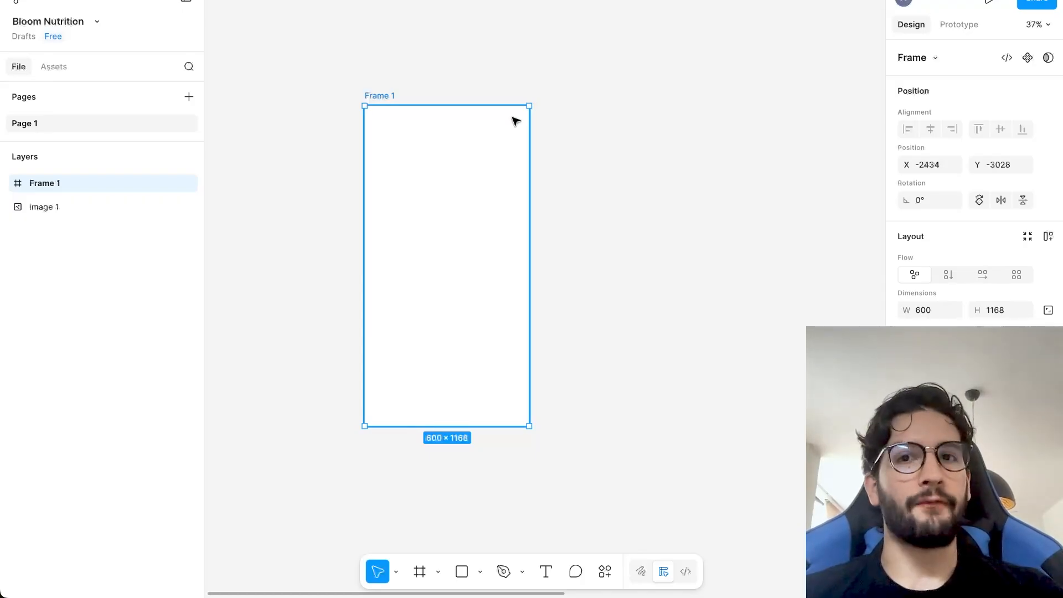
pyautogui.hotkey('ctrl', 'v')
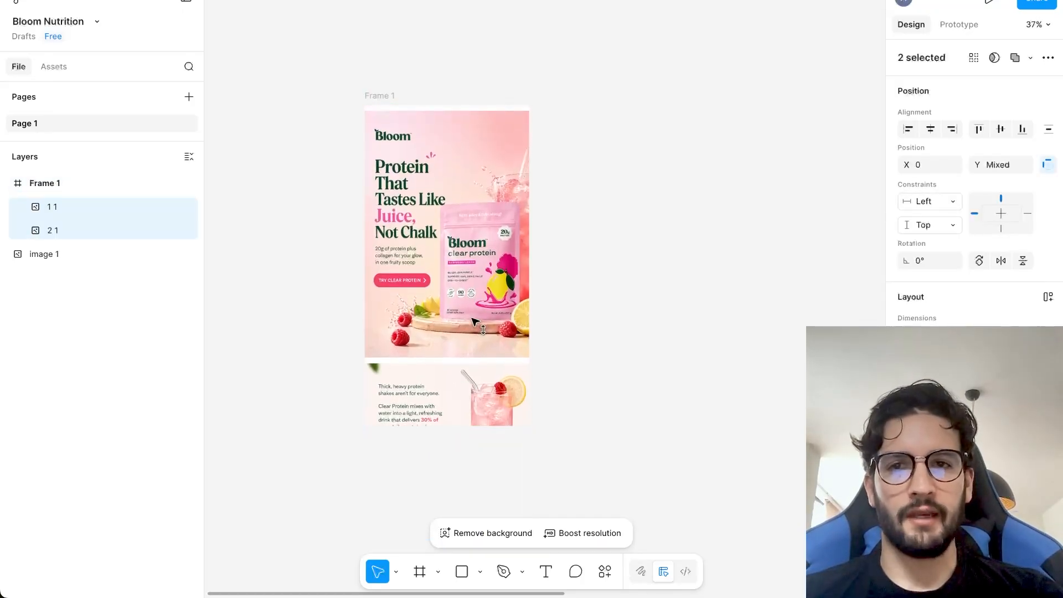
# Bring the pasted images to the frame's upper edge and extend the frame's height to about 2105 to enclose both.
pyautogui.click(382, 91)
pyautogui.click(382, 92)
pyautogui.scroll(-3, 586, 278)
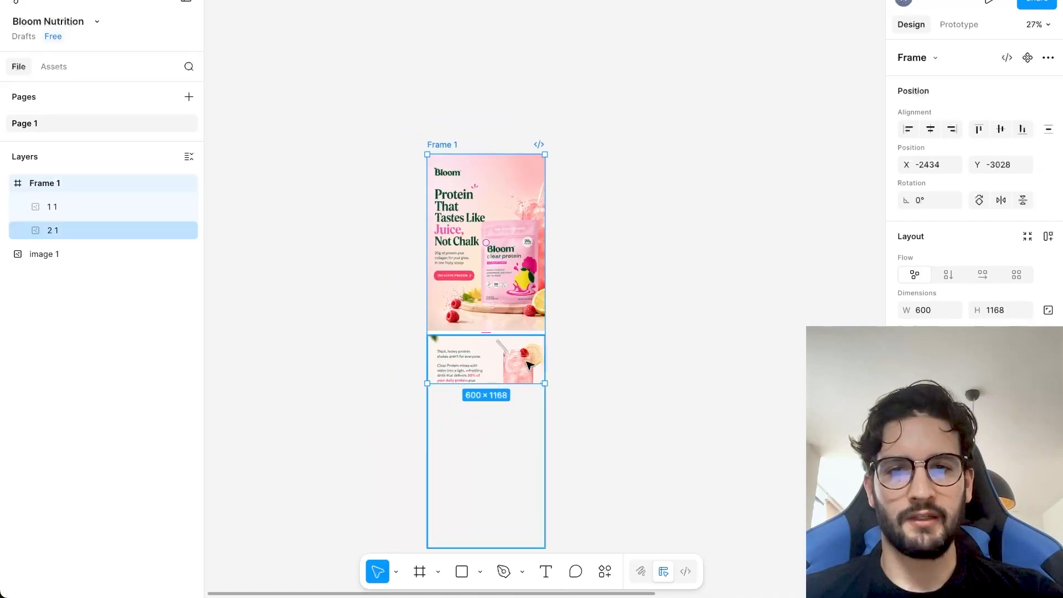
pyautogui.scroll(-3, 512, 456)
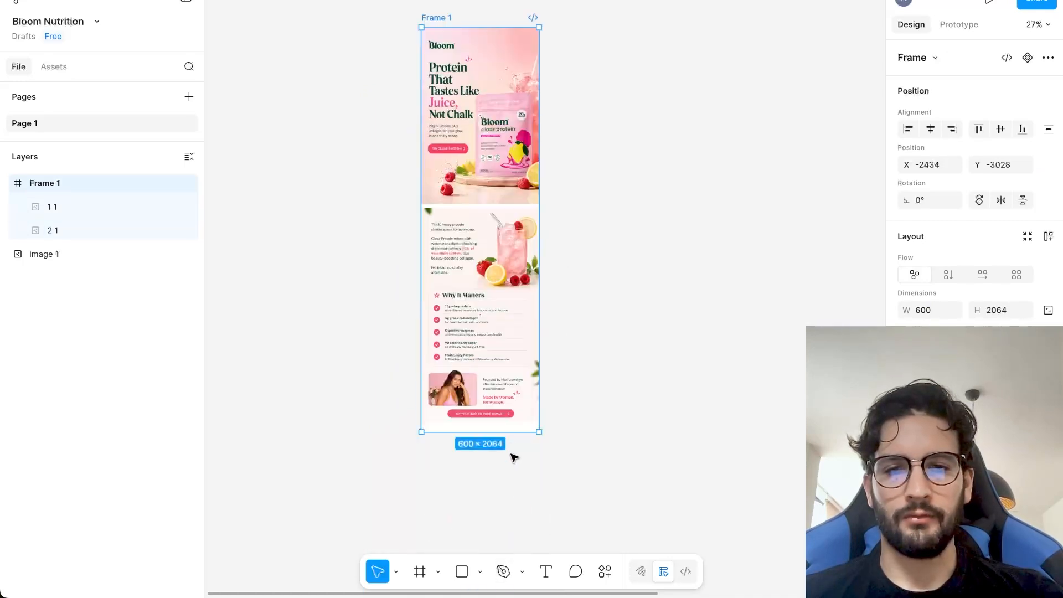
pyautogui.moveTo(512, 451); pyautogui.dragTo(520, 497)
# Move the body image further down inside the frame to widen the gap beneath the hero image.
pyautogui.scroll(3, 515, 379)
pyautogui.scroll(3, 515, 379)
pyautogui.scroll(5, 522, 289)
pyautogui.click(510, 314)
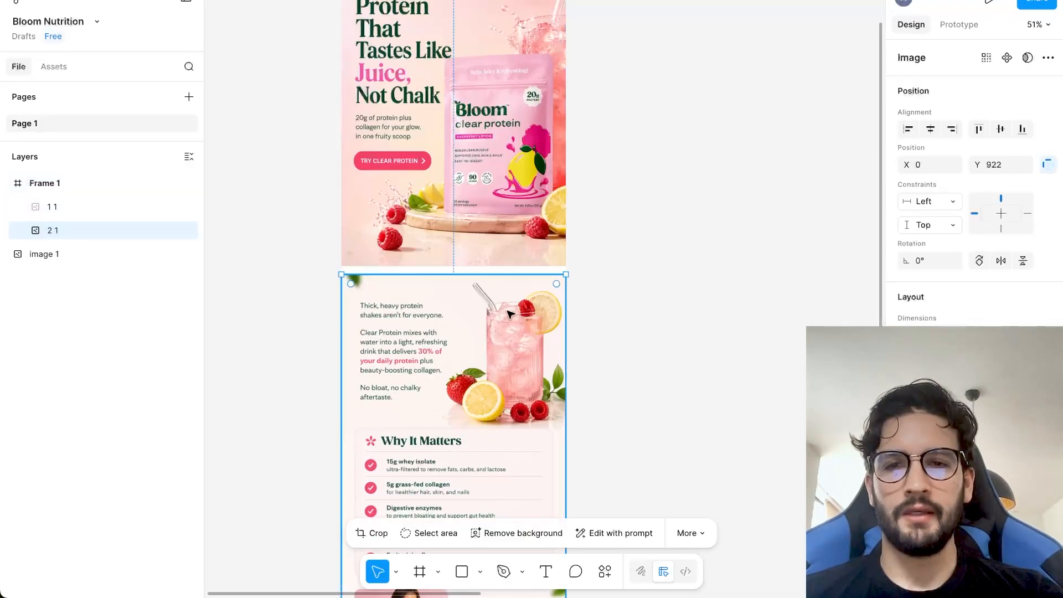
pyautogui.moveTo(511, 312); pyautogui.dragTo(511, 329)
# Fill the frame with the colour FCF4F0 sampled from the body image's background.
pyautogui.scroll(-3, 584, 216)
pyautogui.click(406, 16)
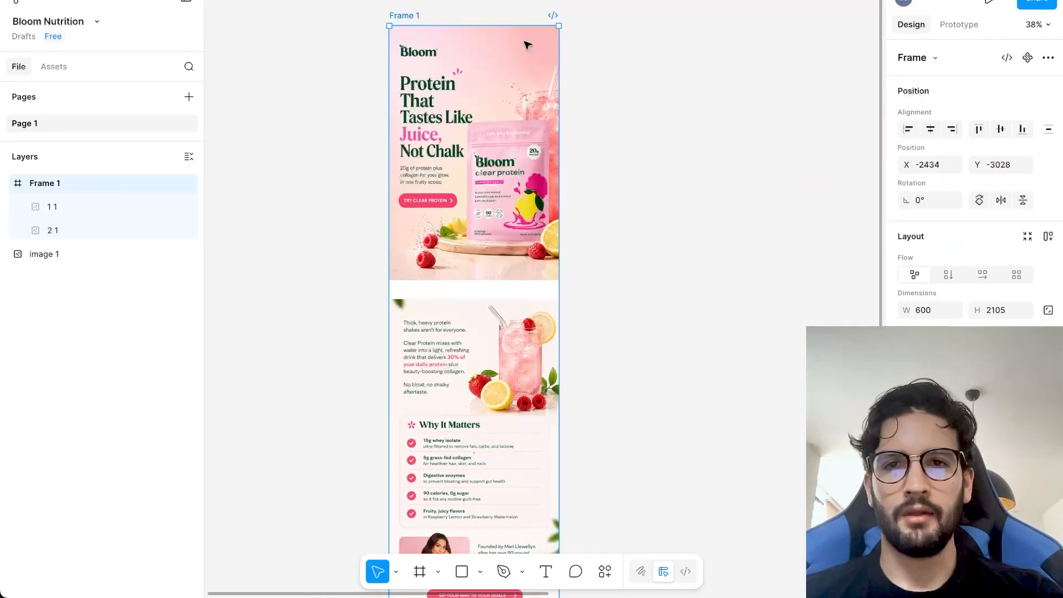
pyautogui.scroll(1, 700, 175)
pyautogui.scroll(1, 701, 176)
pyautogui.click(910, 464)
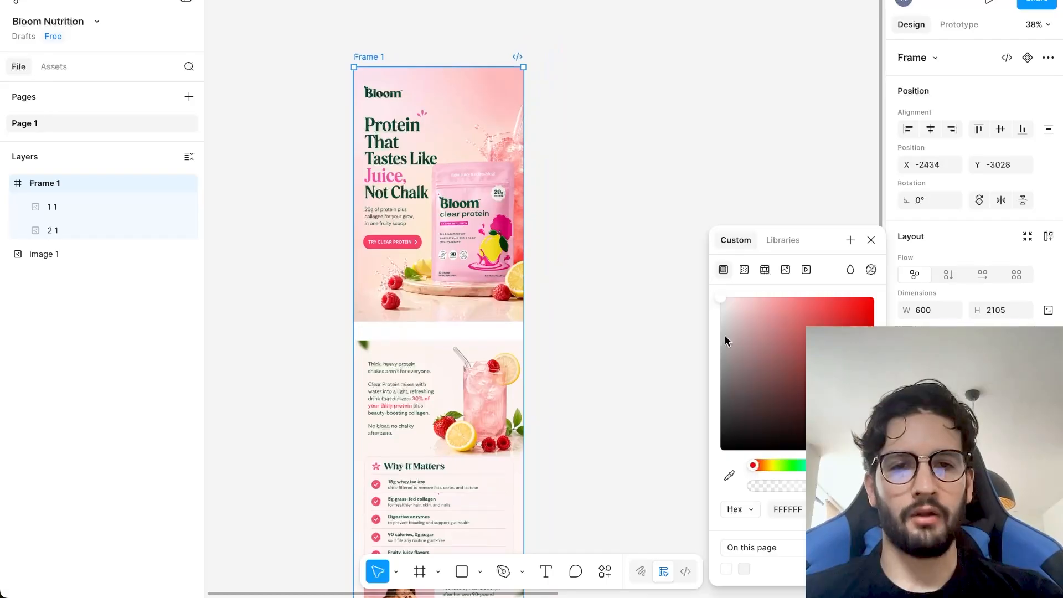
pyautogui.click(434, 354)
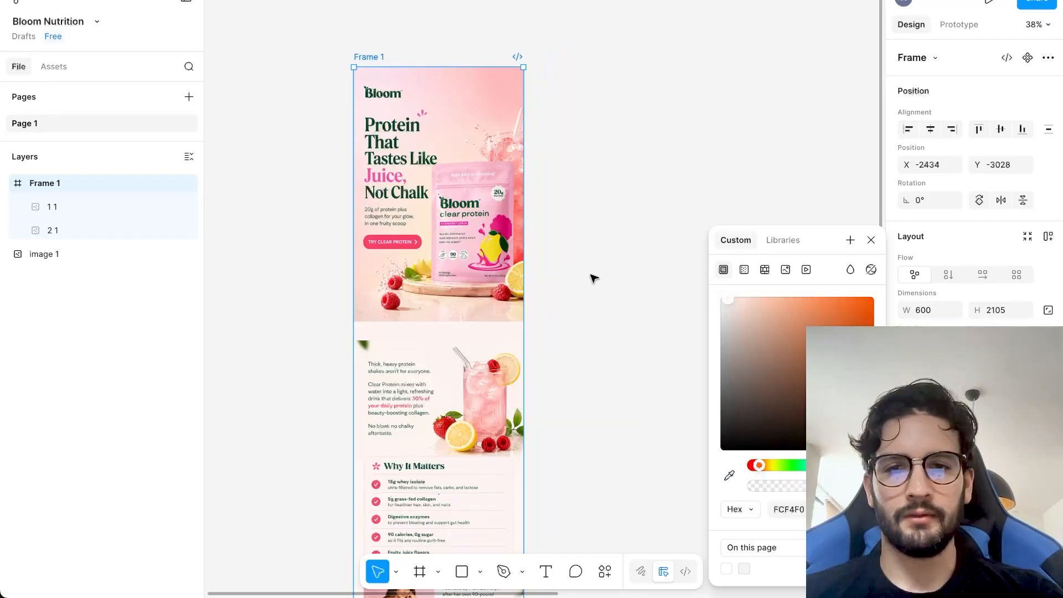
pyautogui.click(591, 274)
# Replace the frame's fill with the background colour sampled near the call-to-action button at the body image's lower end.
pyautogui.scroll(-4, 521, 243)
pyautogui.rightClick(515, 236)
pyautogui.click(468, 318)
pyautogui.scroll(1, 443, 451)
pyautogui.scroll(5, 443, 451)
pyautogui.click(338, 85)
pyautogui.scroll(-2, 957, 298)
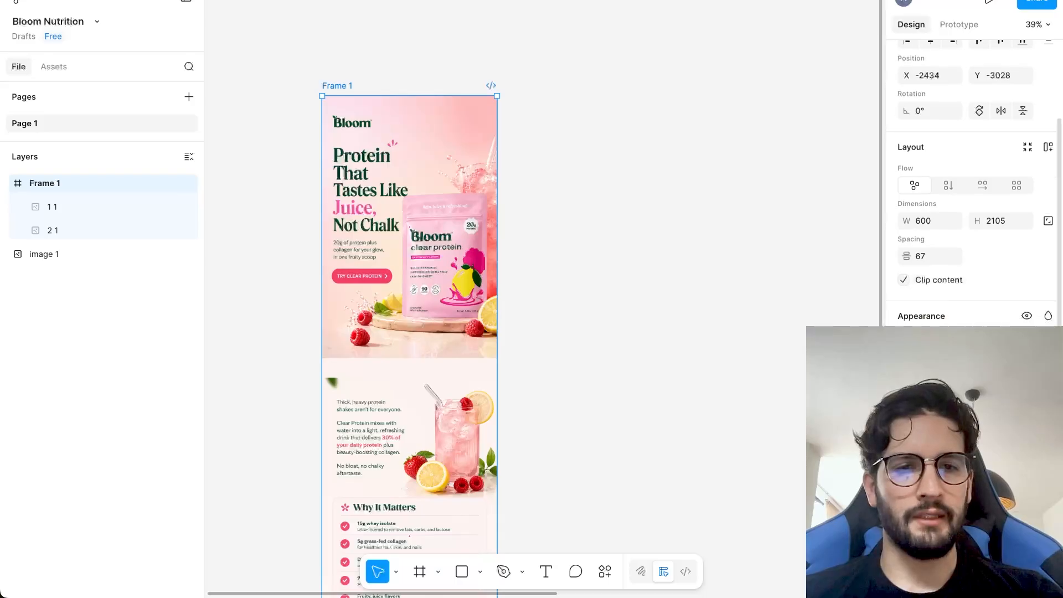
pyautogui.click(909, 415)
pyautogui.click(729, 475)
pyautogui.scroll(-5, 474, 391)
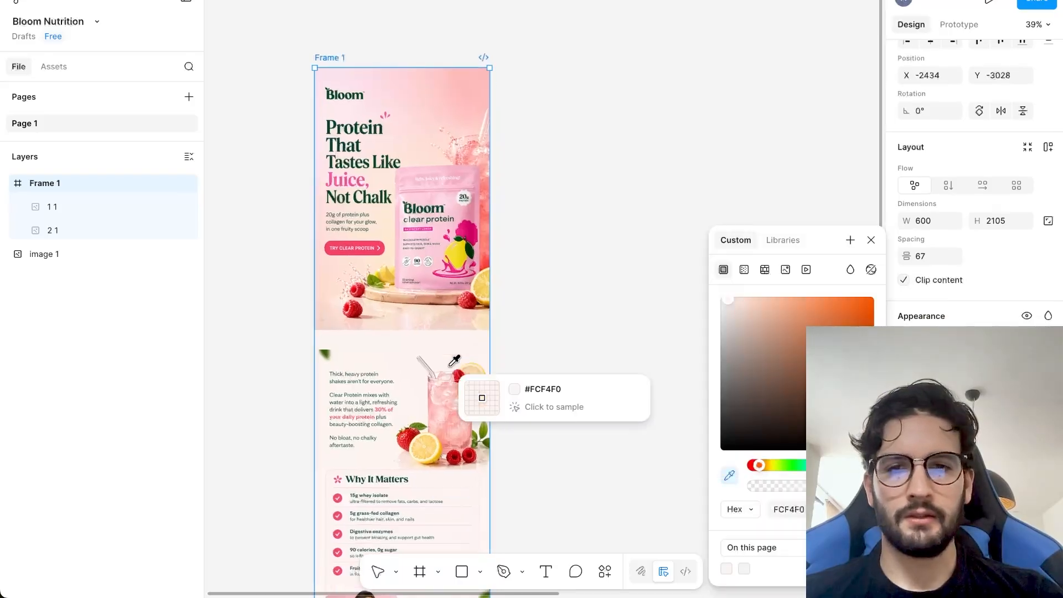
pyautogui.click(447, 421)
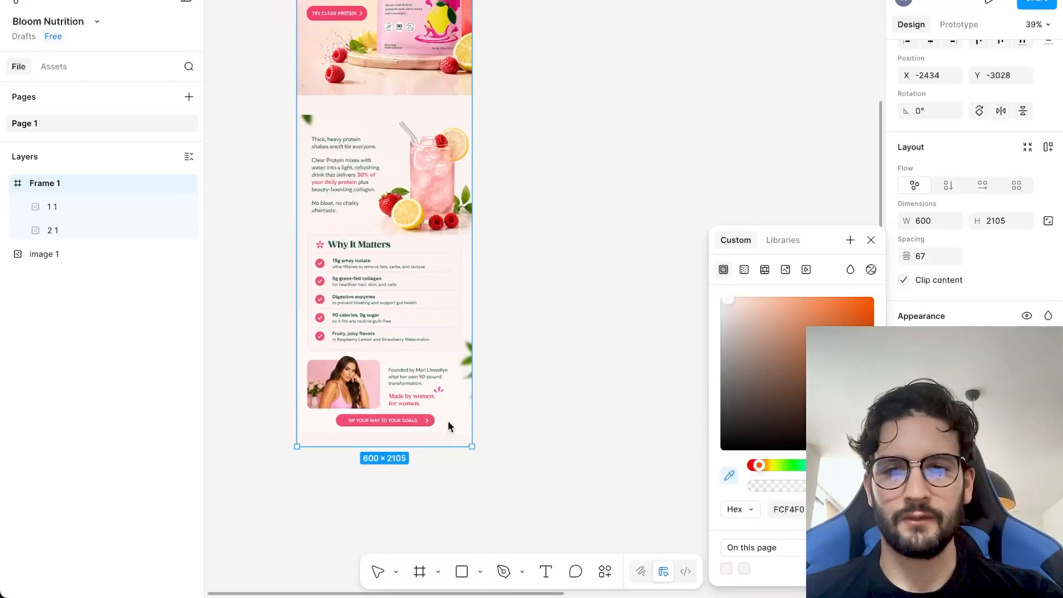
pyautogui.click(501, 360)
# Draw a rectangle about 64 × 47 over the leaf in the body image's upper-left corner.
pyautogui.scroll(2, 429, 188)
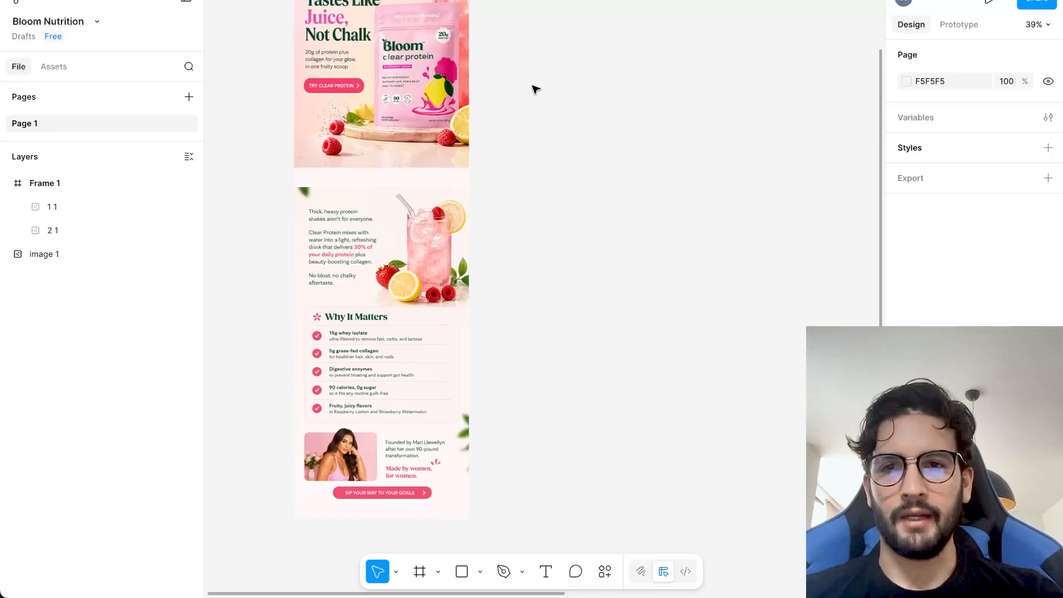
pyautogui.keyDown('ctrl'); pyautogui.scroll(5, 533, 88); pyautogui.keyUp('ctrl')
pyautogui.hscroll(-2, 535, 88)
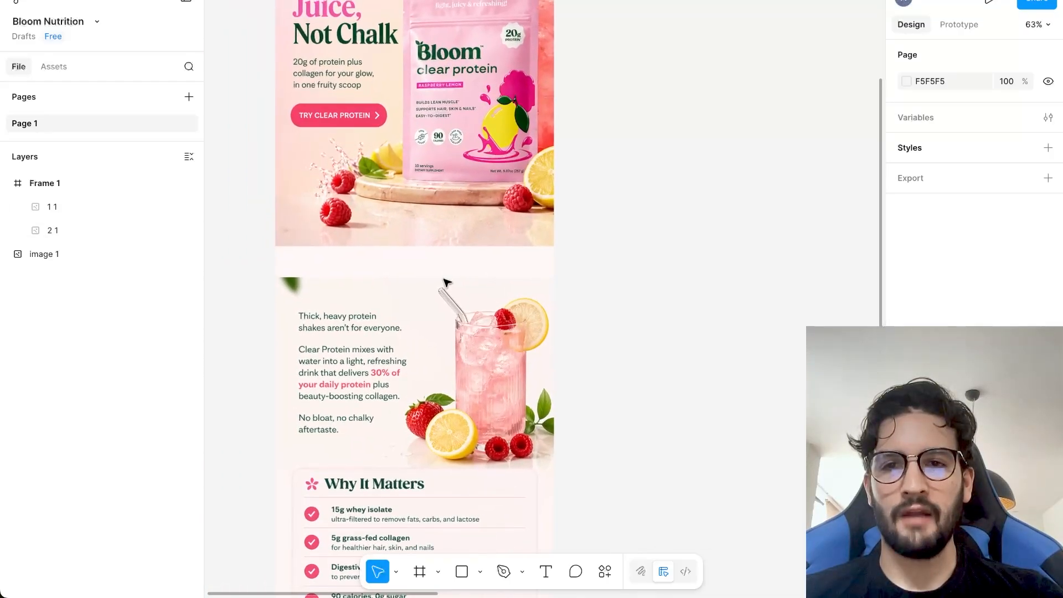
pyautogui.click(415, 296)
pyautogui.doubleClick(423, 293)
pyautogui.press('Escape')
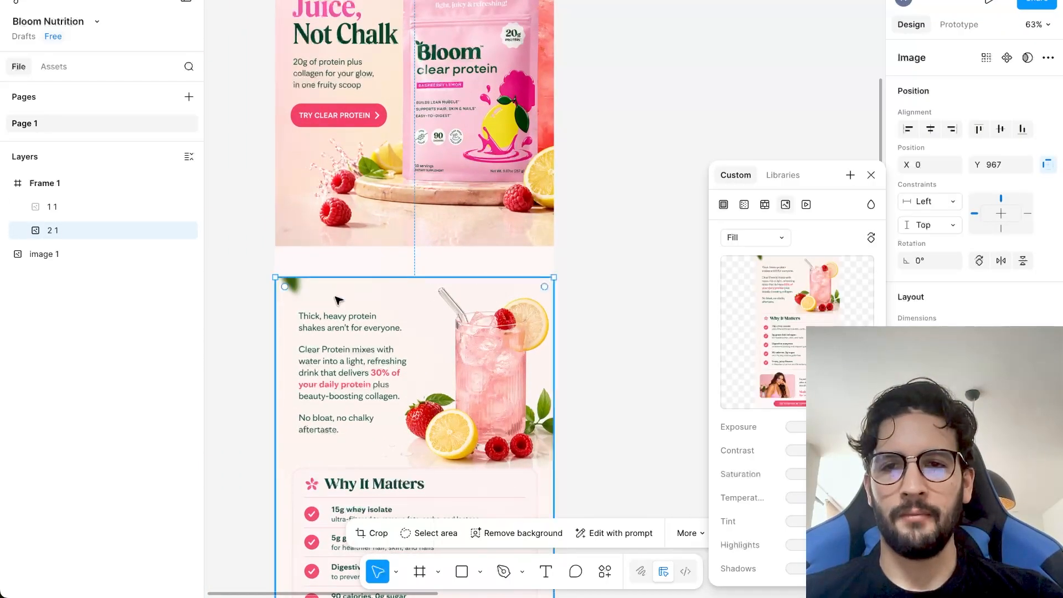
pyautogui.keyDown('ctrl'); pyautogui.scroll(8, 339, 296); pyautogui.keyUp('ctrl')
pyautogui.keyDown('ctrl'); pyautogui.scroll(-4, 340, 300); pyautogui.keyUp('ctrl')
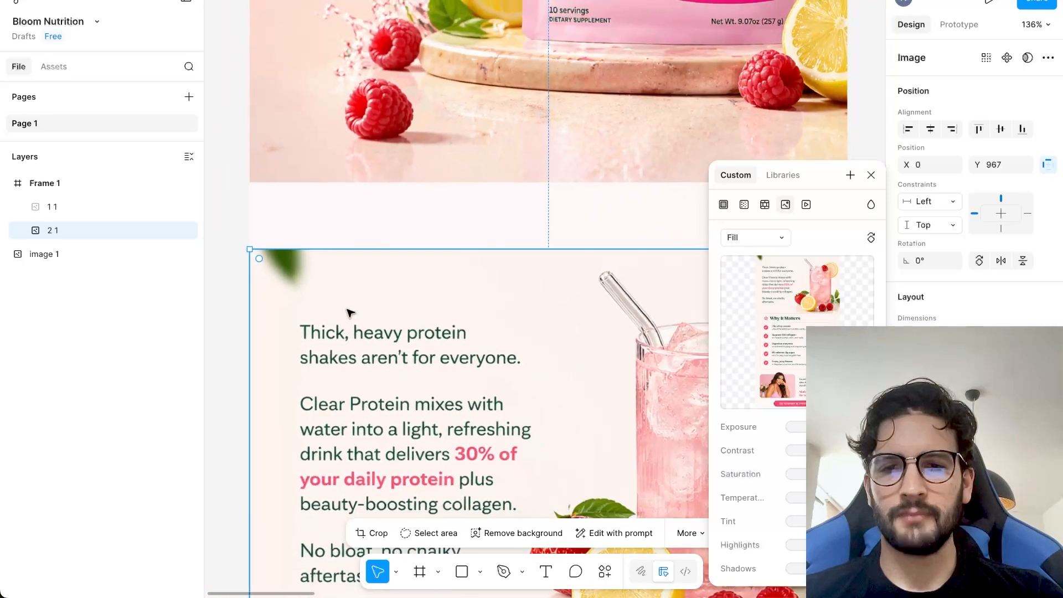
pyautogui.press('r')
pyautogui.moveTo(315, 296)
pyautogui.mouseDown()
pyautogui.moveTo(256, 273)
pyautogui.moveTo(250, 249)
pyautogui.mouseUp()
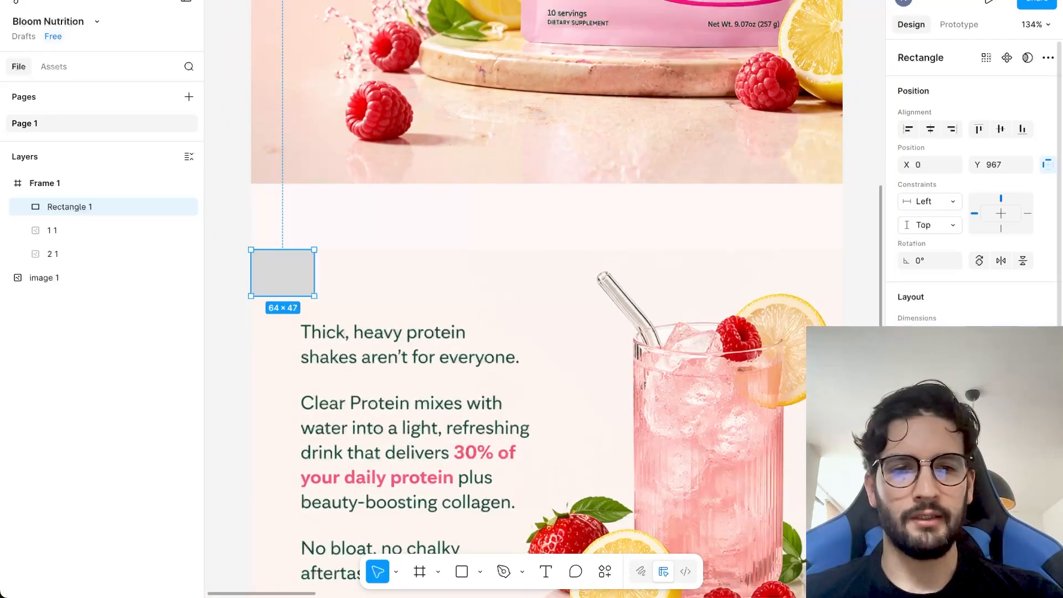
# Fill the rectangle with the background colour sampled from the body image beside it, hiding the leaf.
pyautogui.click(908, 468)
pyautogui.click(729, 475)
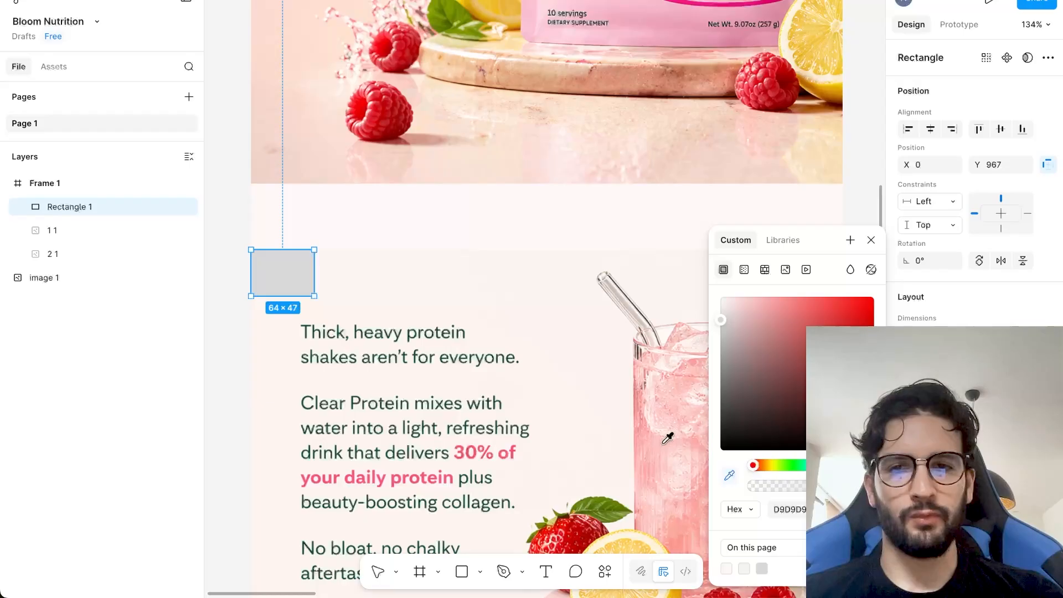
pyautogui.click(378, 244)
pyautogui.click(729, 477)
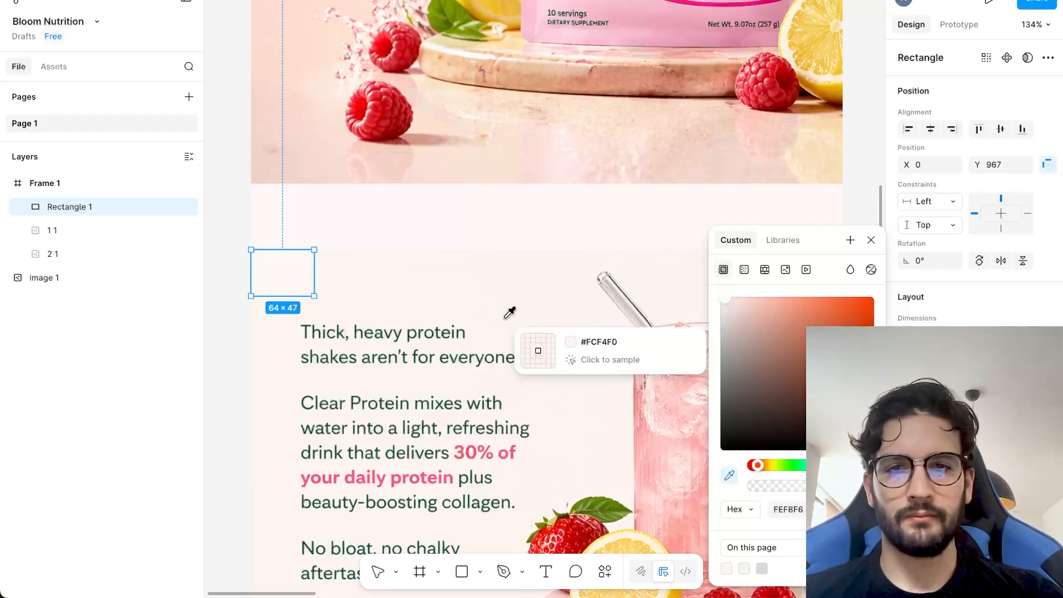
pyautogui.click(442, 279)
pyautogui.click(235, 251)
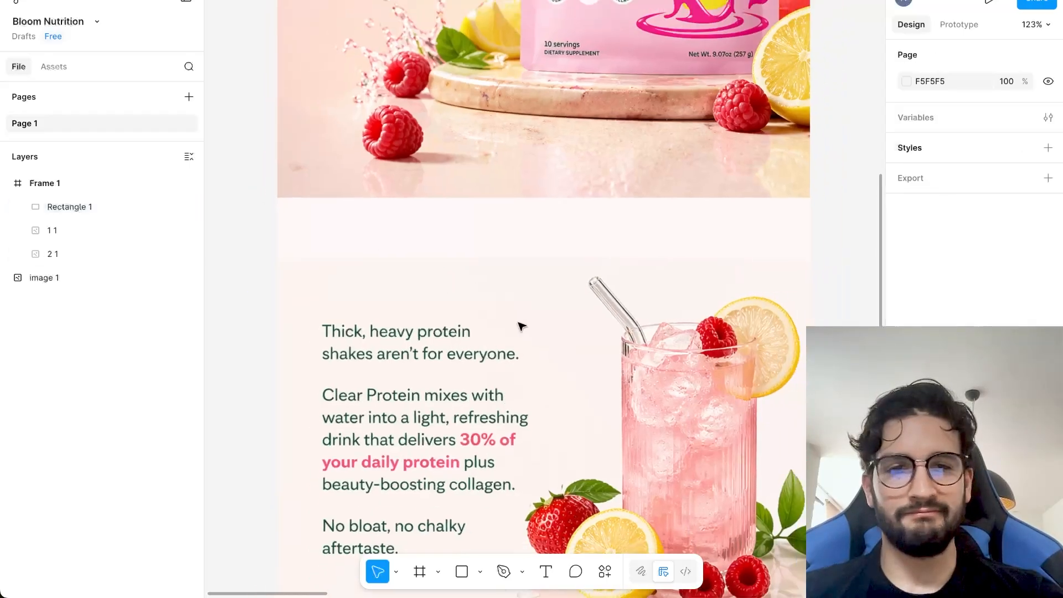
# Group the cover rectangle with the body image and move the group up against the hero image's lower edge.
pyautogui.scroll(-3, 517, 325)
pyautogui.click(563, 333)
pyautogui.scroll(-4, 563, 324)
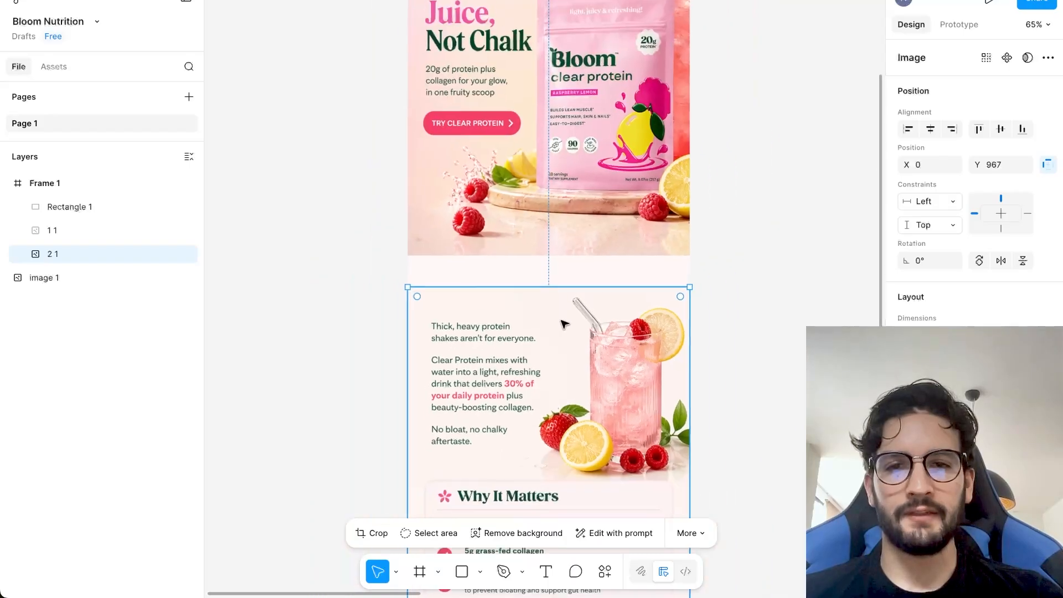
pyautogui.keyDown('shift'); pyautogui.click(427, 300); pyautogui.keyUp('shift')
pyautogui.hotkey('ctrl', 'g')
pyautogui.moveTo(559, 372); pyautogui.dragTo(562, 339)
# Turn the hero image's dark overlay into a linear gradient with a grey stop at 64% and a black stop at 100%.
pyautogui.click(661, 196)
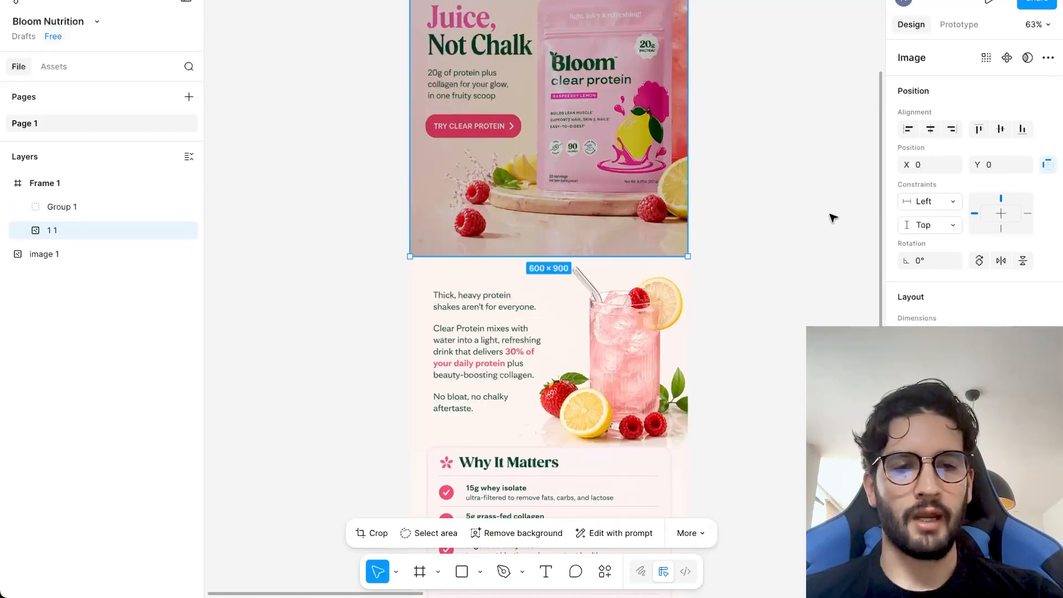
pyautogui.scroll(4, 831, 216)
pyautogui.click(908, 469)
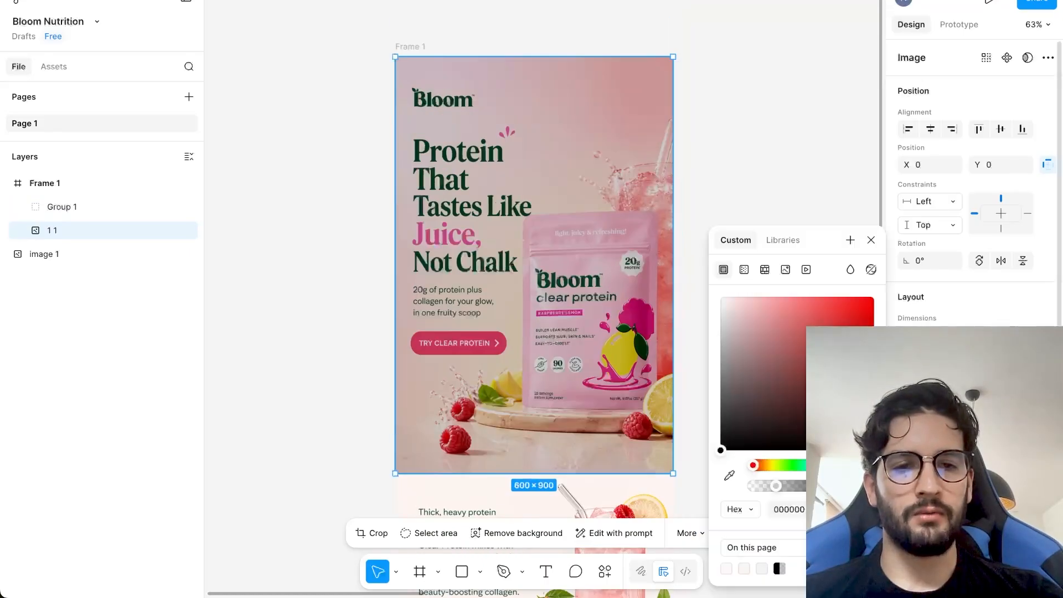
pyautogui.click(749, 268)
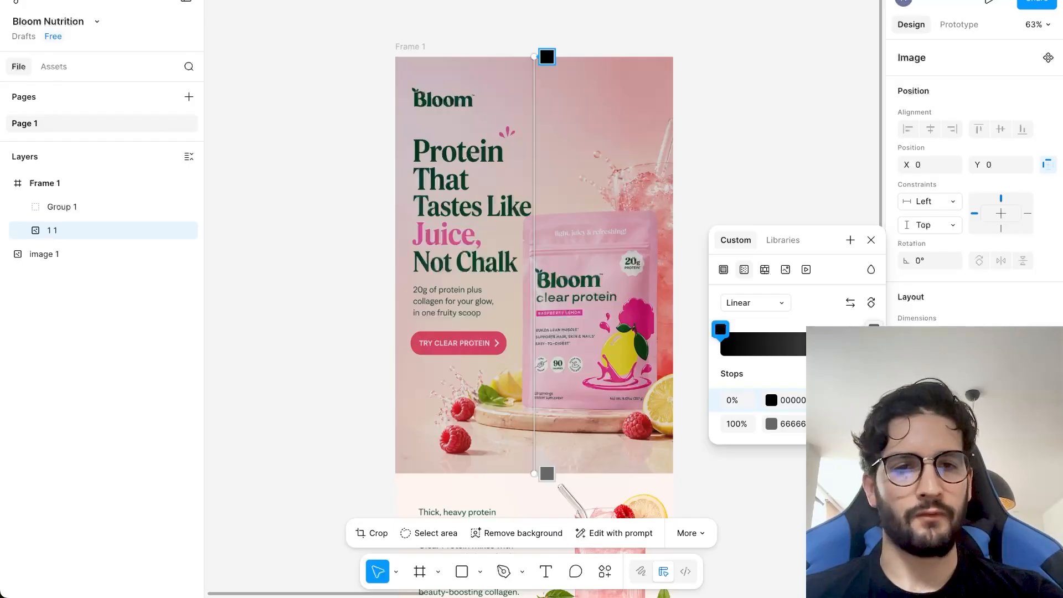
pyautogui.moveTo(874, 331); pyautogui.dragTo(819, 331)
pyautogui.moveTo(727, 333); pyautogui.dragTo(873, 331)
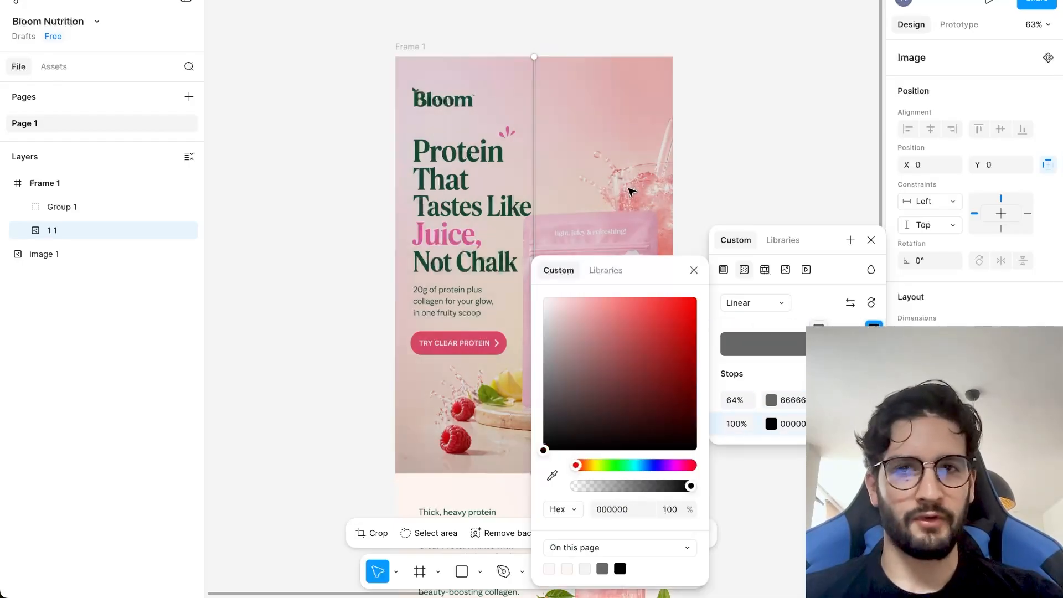
# Move the gradient's start point down to the pouch's base so the gradient spans only the hero's lower part.
pyautogui.moveTo(531, 57); pyautogui.dragTo(538, 393)
pyautogui.click(693, 270)
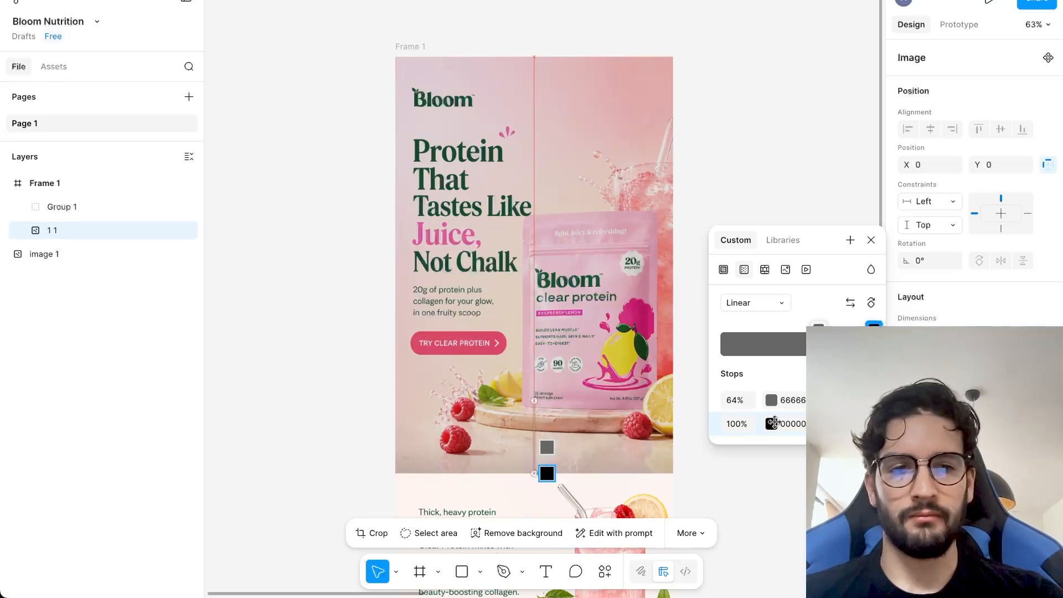
pyautogui.press('Escape')
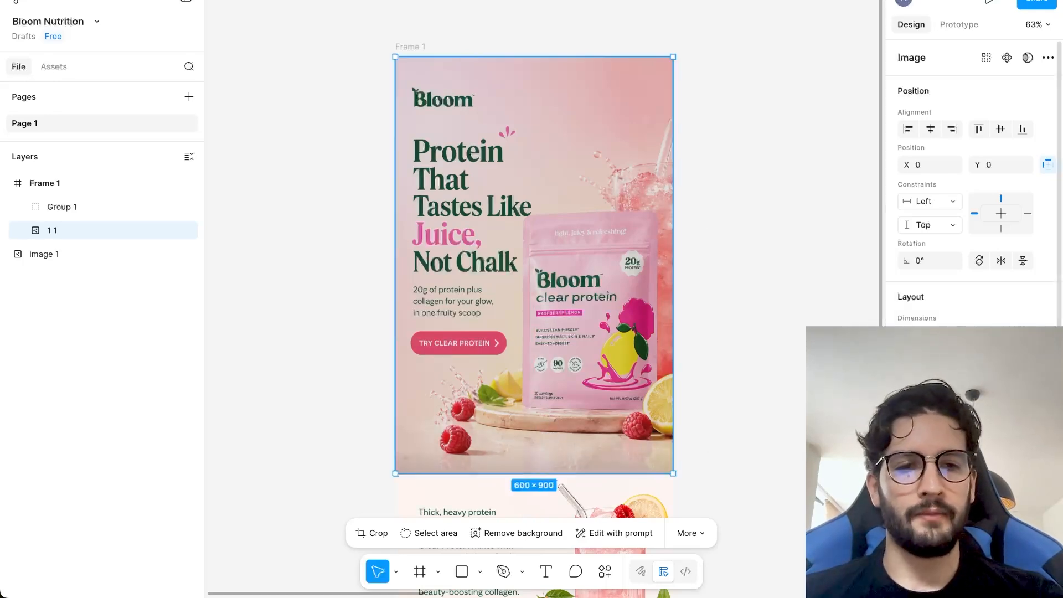
# Make the hero's gradient overlay fully opaque and set its 64% stop to 0% opacity.
pyautogui.click(1027, 463)
pyautogui.click(909, 463)
pyautogui.click(841, 566)
pyautogui.click(841, 543)
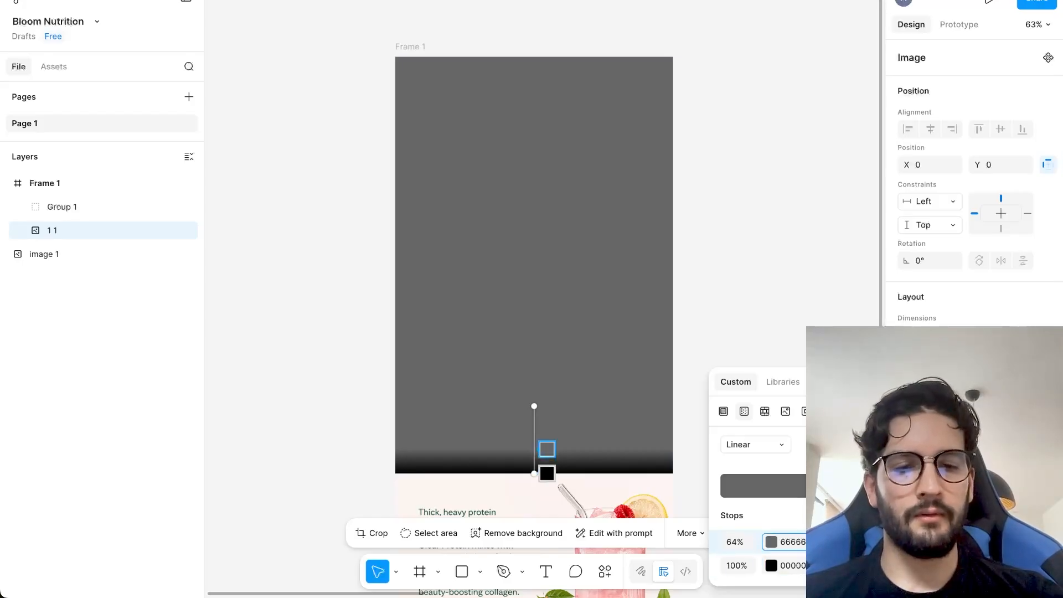
pyautogui.write('0')
pyautogui.press('Return')
pyautogui.scroll(-1, 631, 489)
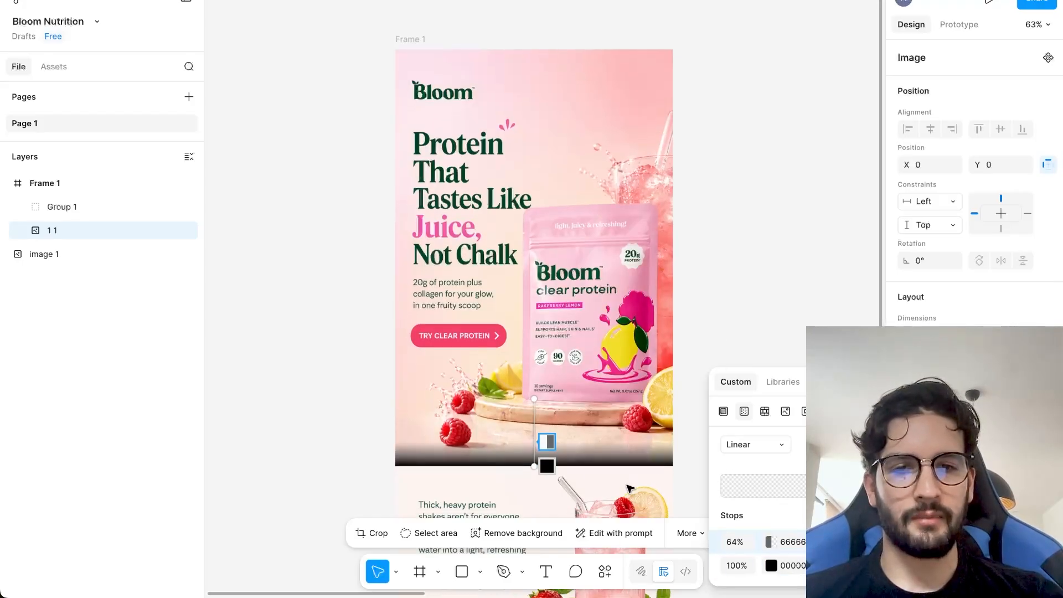
pyautogui.press('Escape')
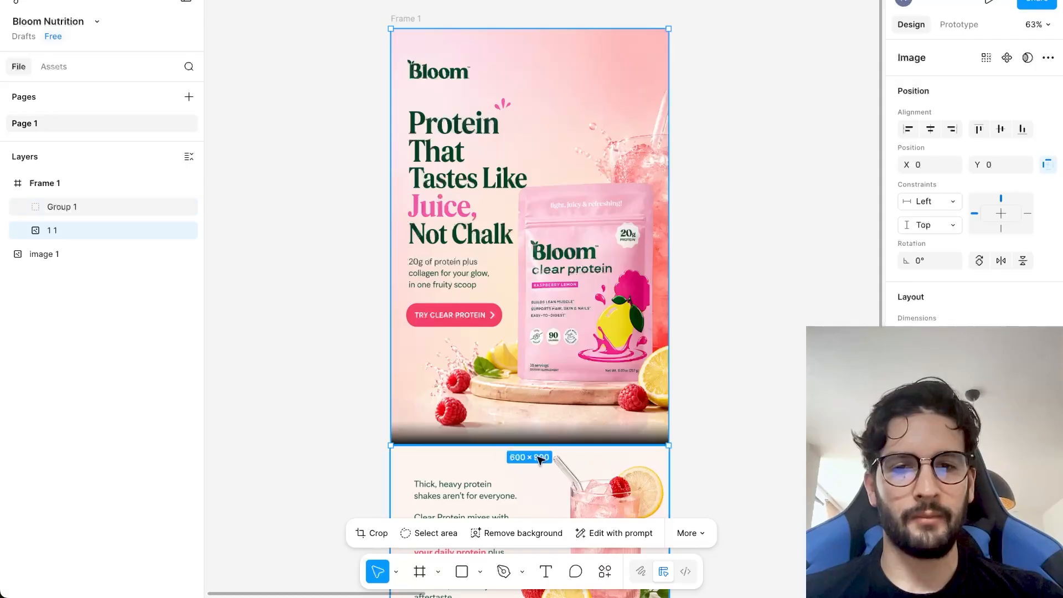
# Recolour the gradient's 64% stop with FCF4EF, sampled from the body section's background.
pyautogui.click(418, 470)
pyautogui.click(427, 422)
pyautogui.click(909, 469)
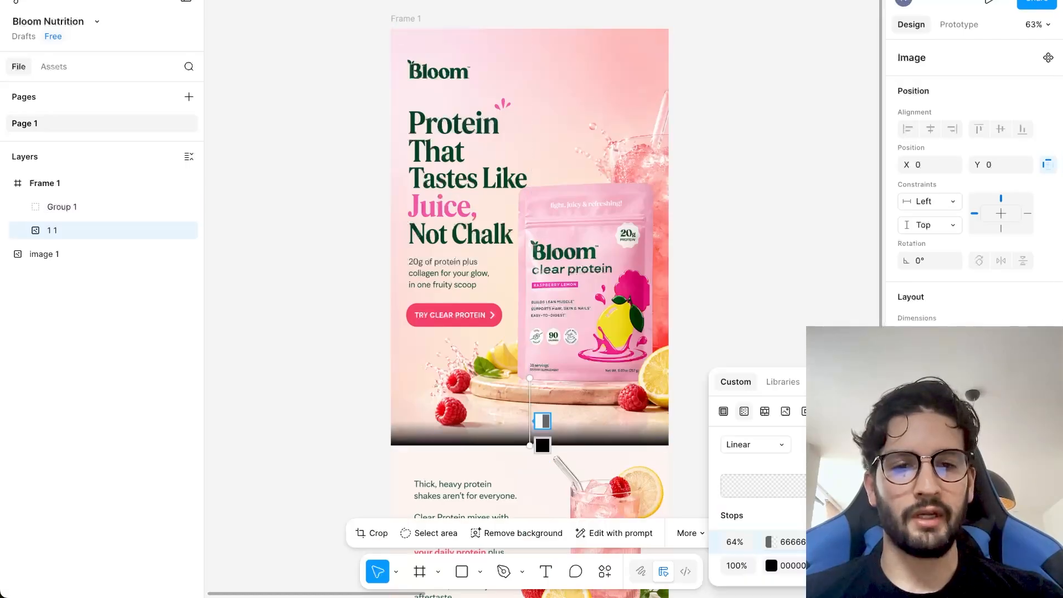
pyautogui.click(770, 543)
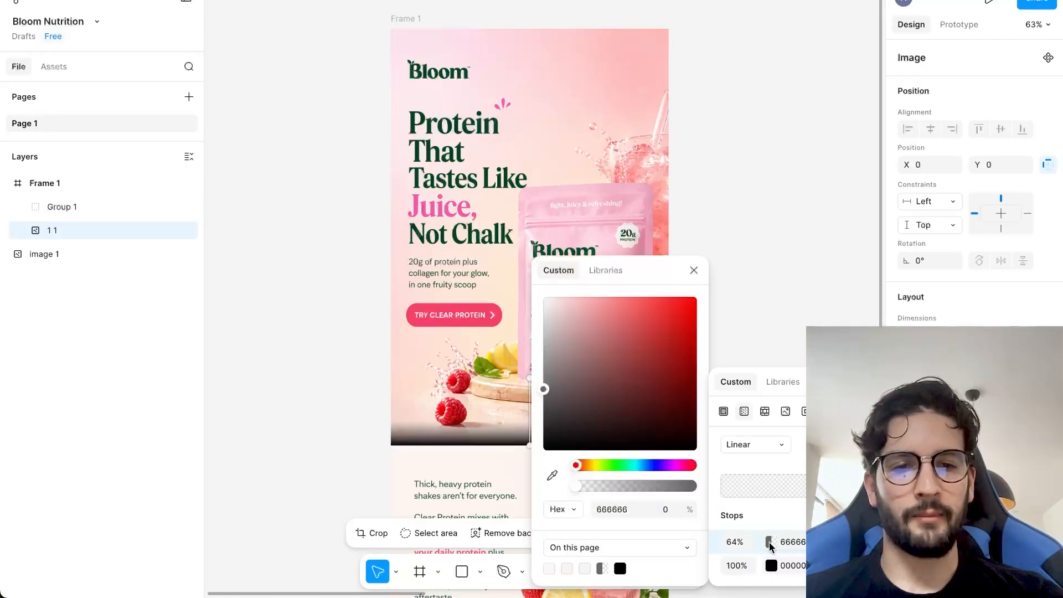
pyautogui.click(552, 475)
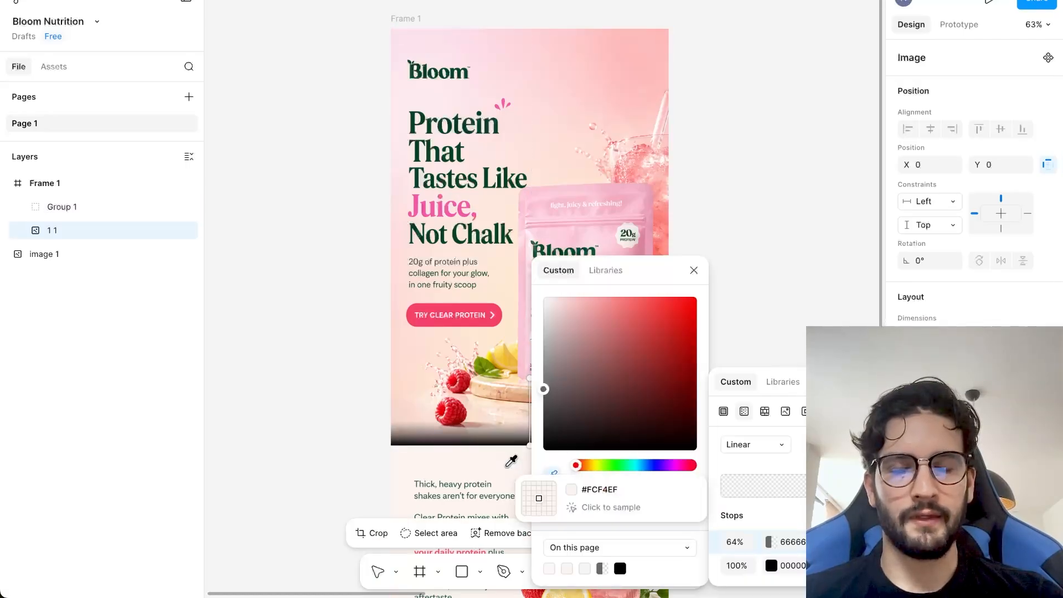
pyautogui.click(509, 463)
# Recolour the gradient's 100% stop with the sampled body background colour and set the 64% stop's opacity to 0%.
pyautogui.click(771, 565)
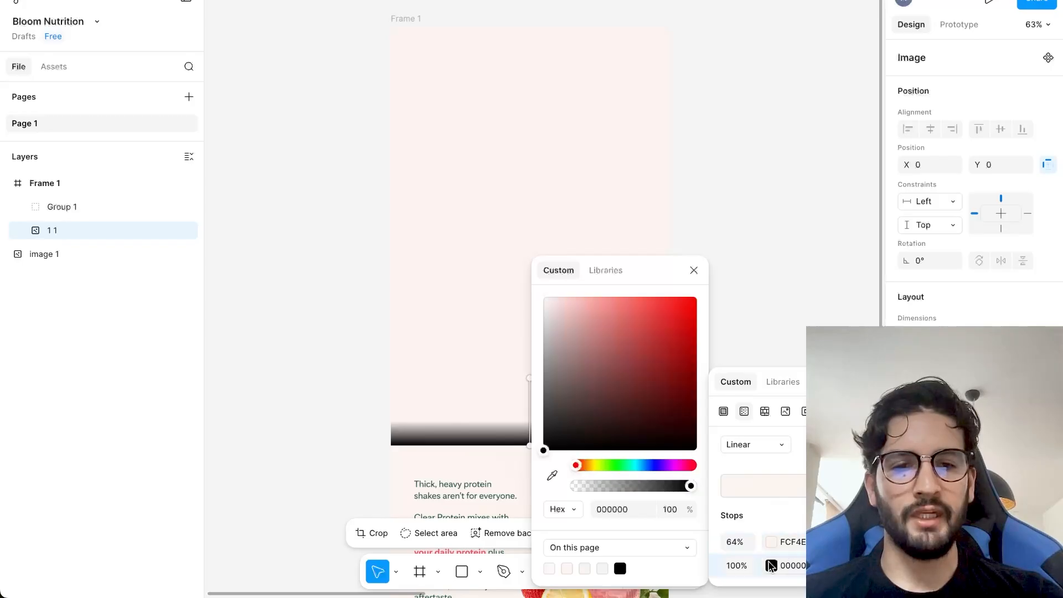
pyautogui.click(552, 475)
pyautogui.click(505, 455)
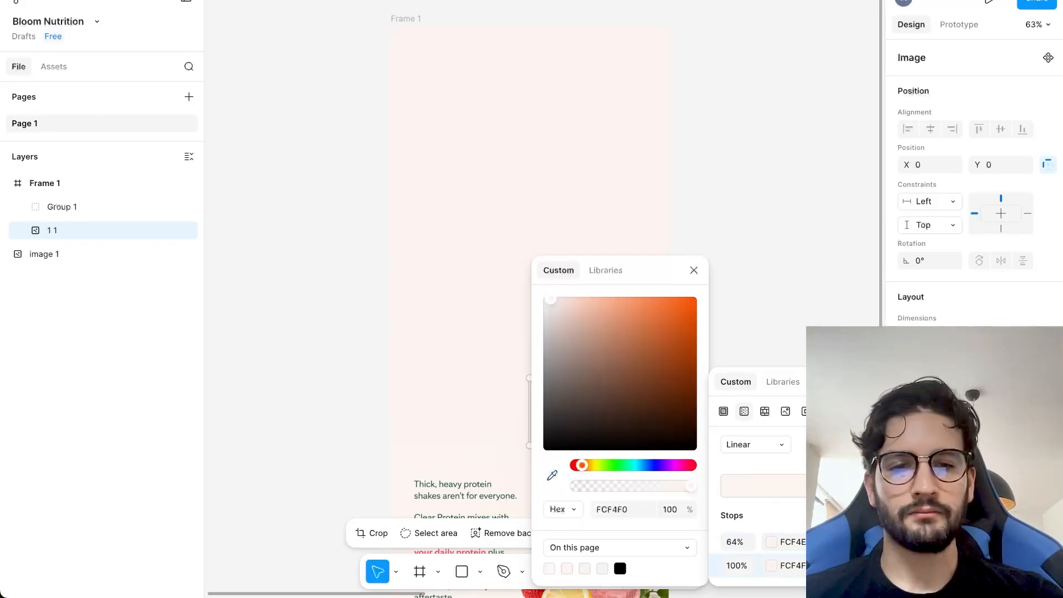
pyautogui.click(694, 270)
pyautogui.click(761, 309)
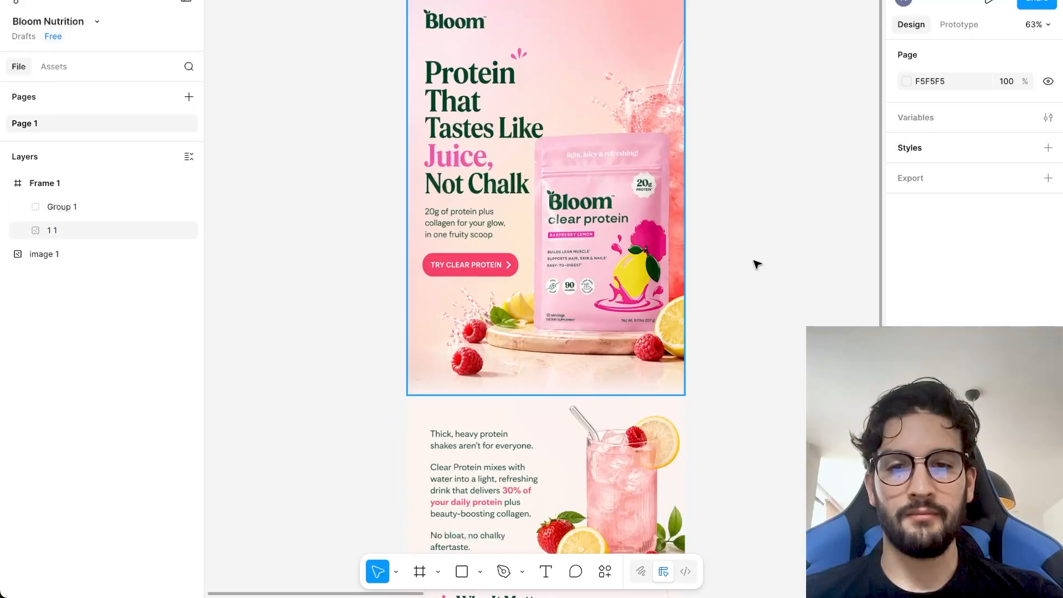
# Examine the faded transition between the hero and body sections and the rest of the assembled email.
pyautogui.scroll(-3, 755, 264)
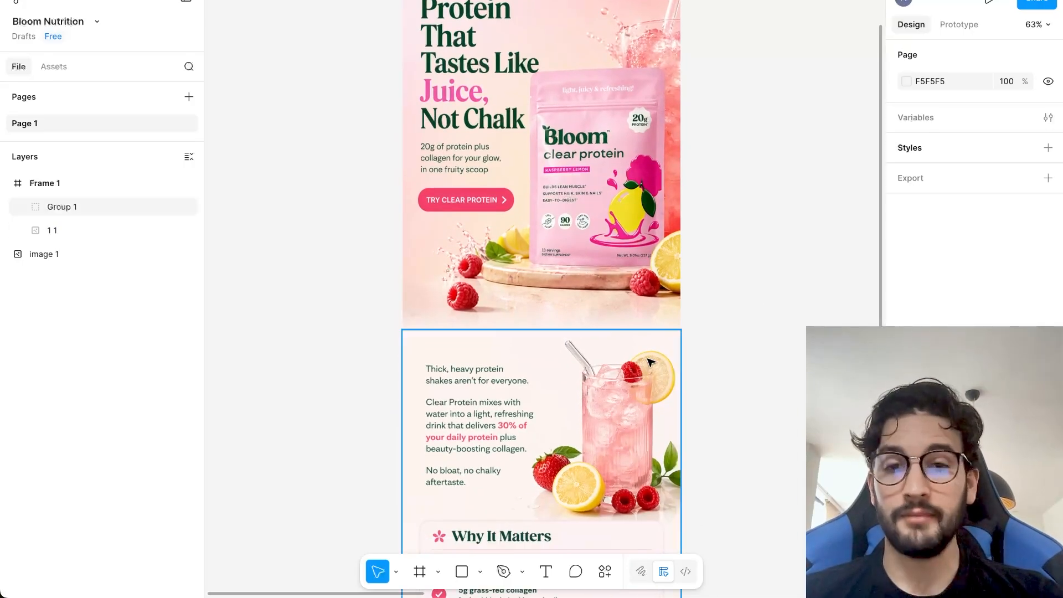
pyautogui.scroll(-2, 670, 302)
pyautogui.scroll(-2, 670, 303)
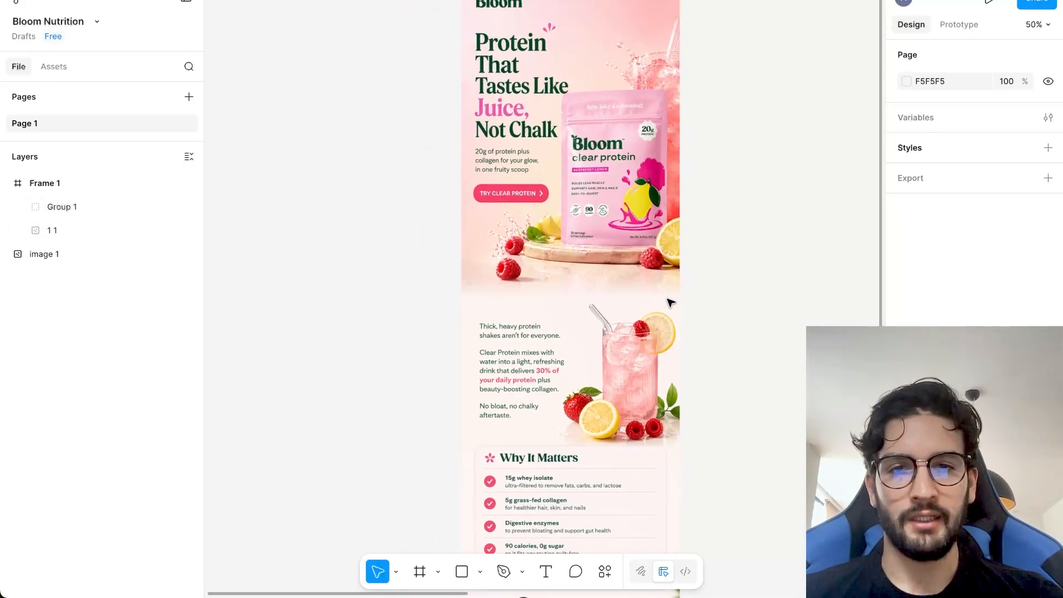
pyautogui.scroll(-5, 670, 303)
pyautogui.scroll(15, 670, 303)
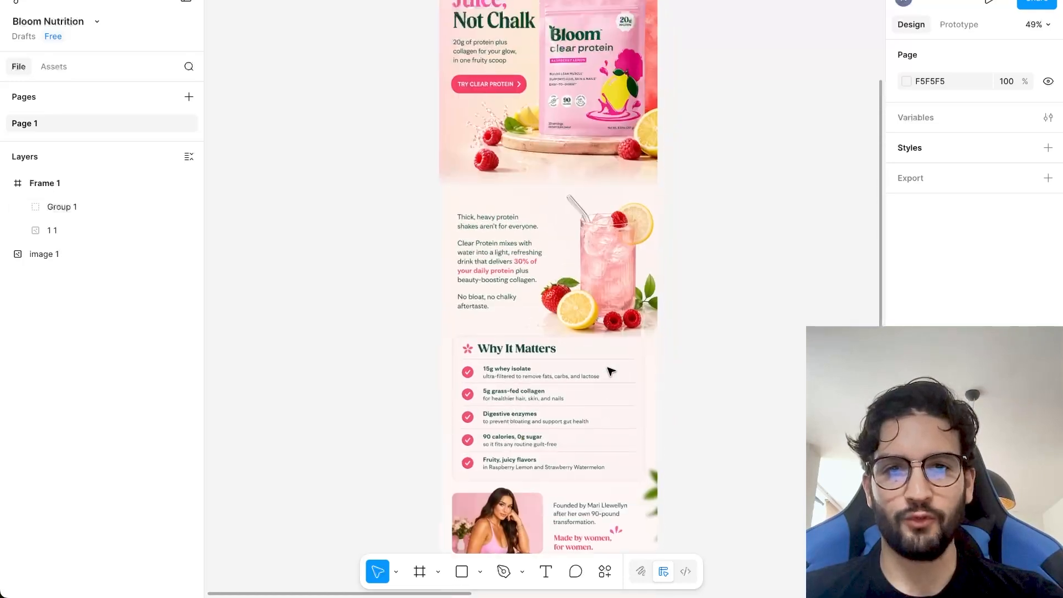
# Draw a 600 × 571 slice over the hero's upper part, ending above the button, and export it as Slice 1.png.
pyautogui.scroll(5, 653, 216)
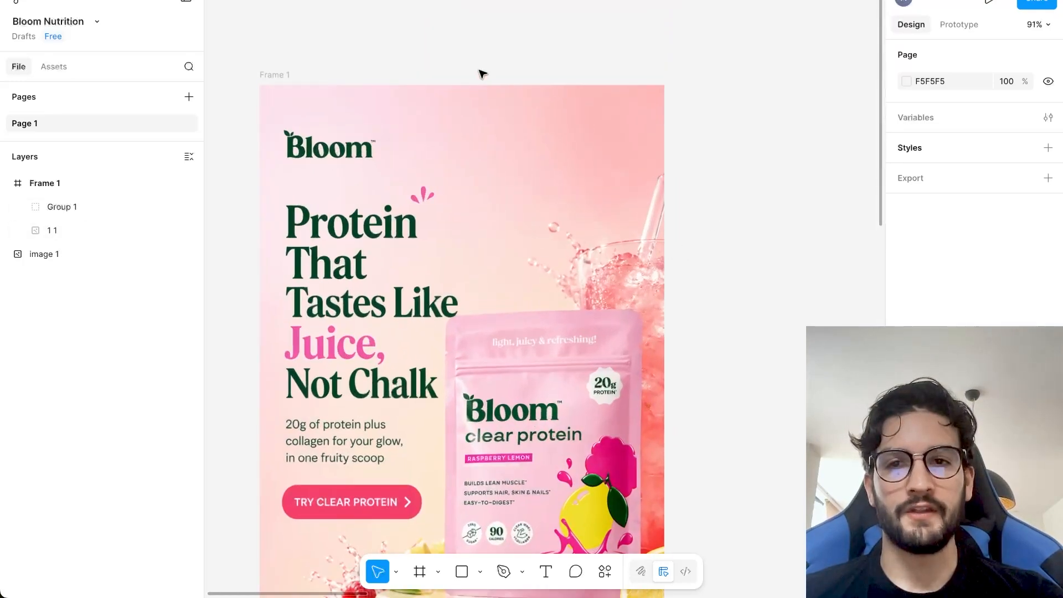
pyautogui.scroll(-4, 423, 62)
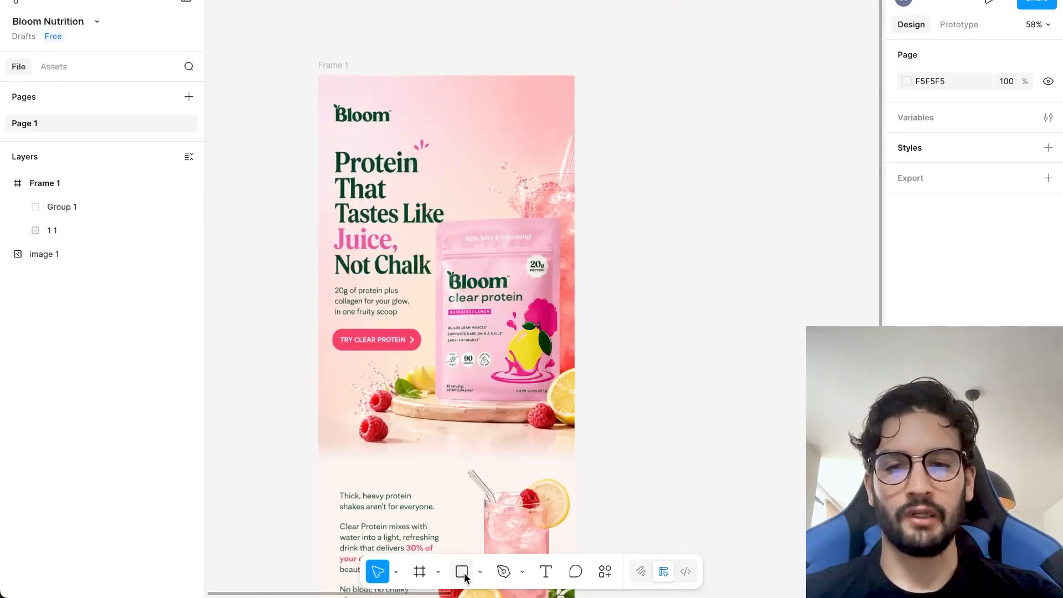
pyautogui.press('s')
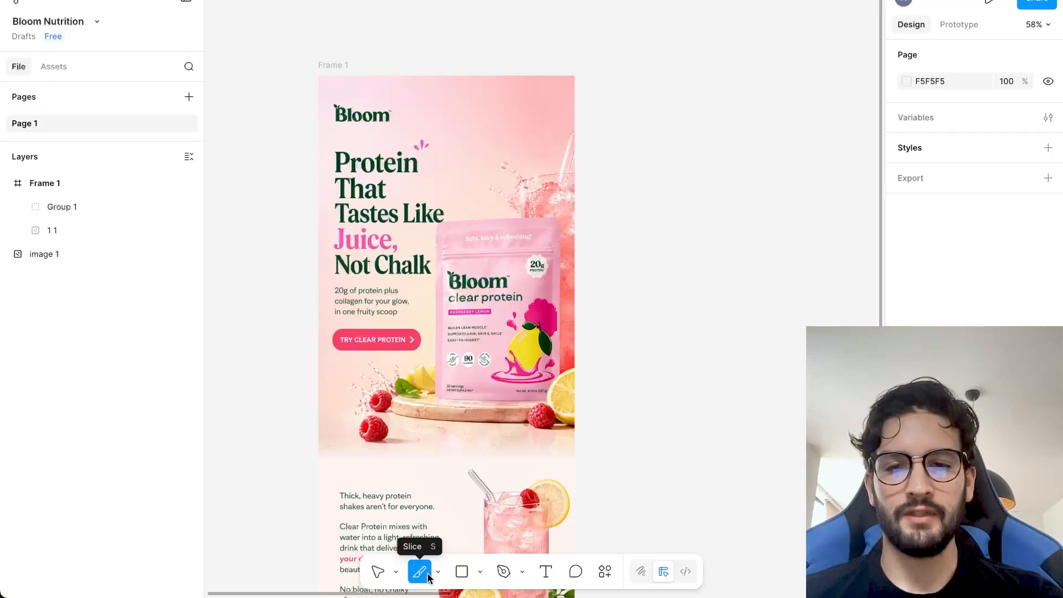
pyautogui.moveTo(319, 76); pyautogui.dragTo(575, 319)
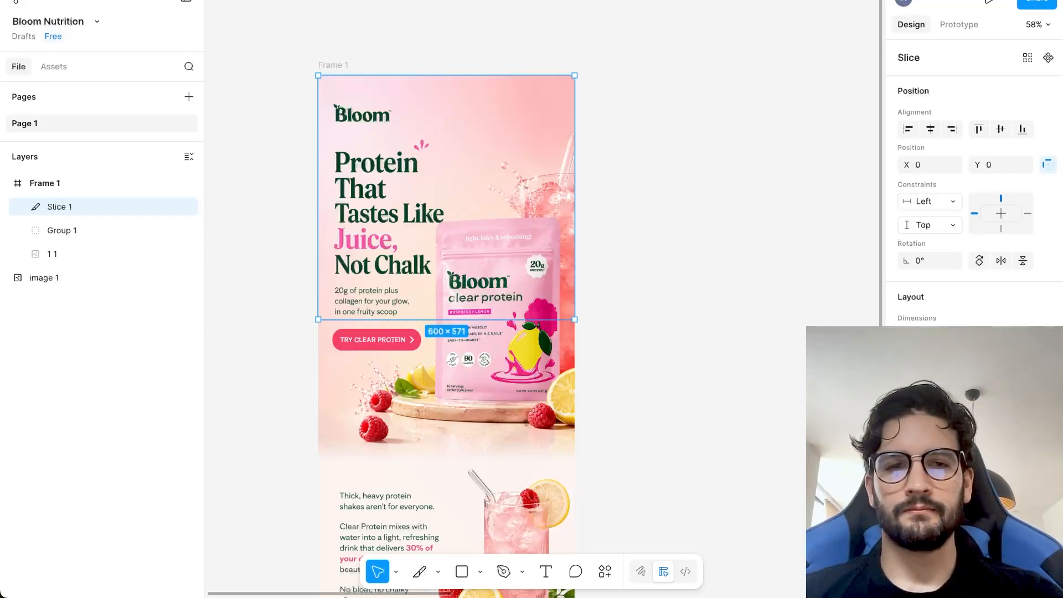
pyautogui.press('Return')
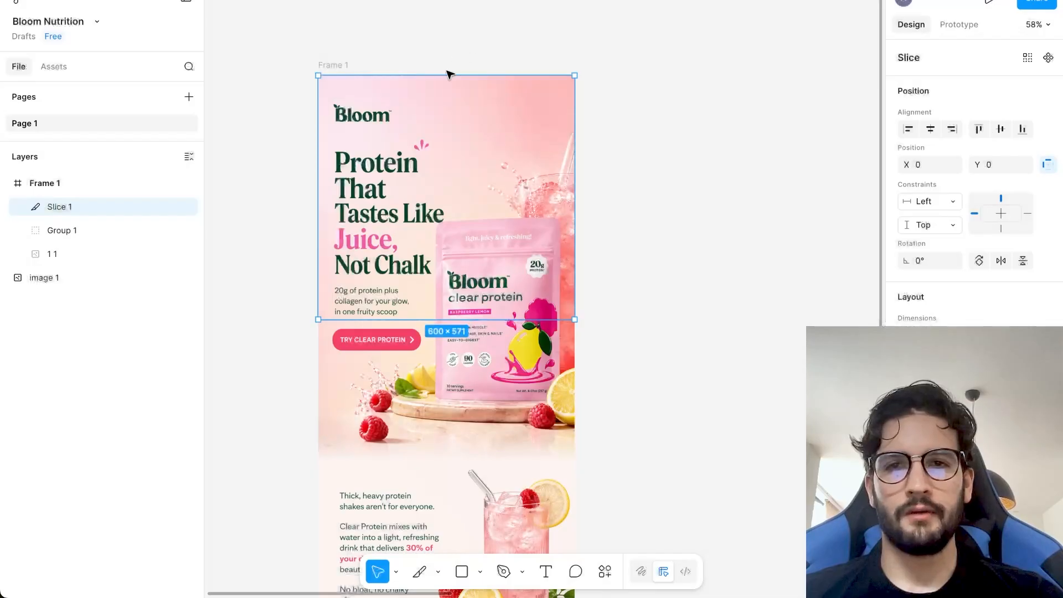
# Move the slice onto the hero's lower part, resize it to 600 × 346, and export it as Slice 2.png.
pyautogui.moveTo(437, 75); pyautogui.dragTo(435, 473)
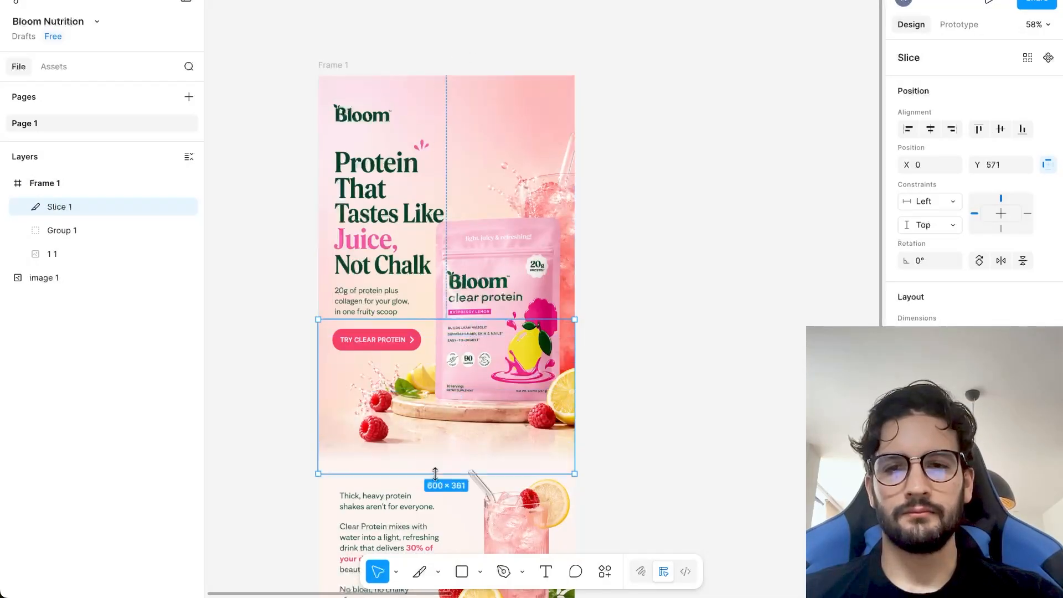
pyautogui.moveTo(530, 469); pyautogui.dragTo(529, 467)
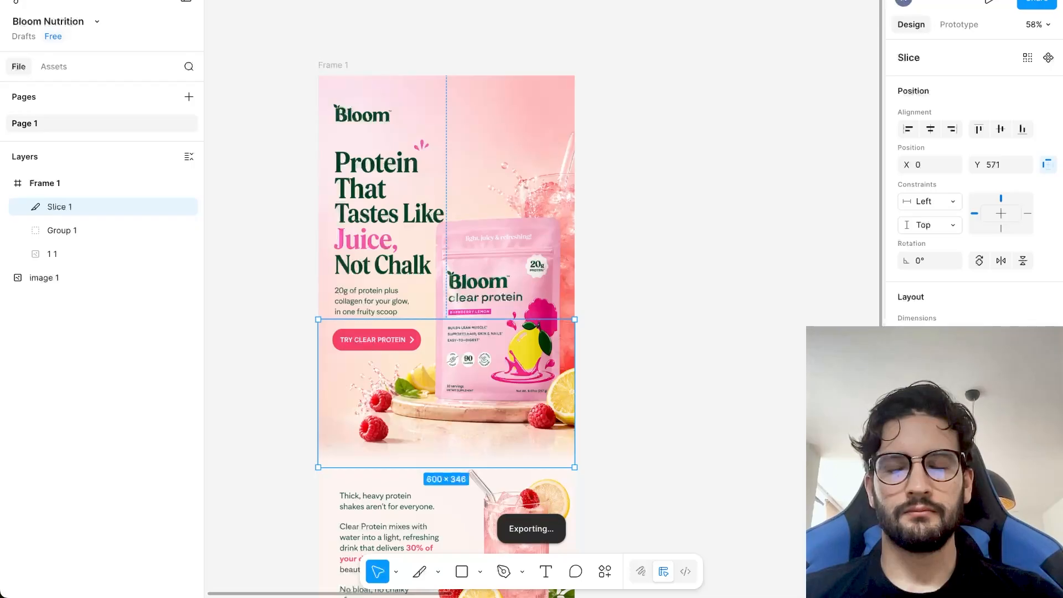
pyautogui.write('2')
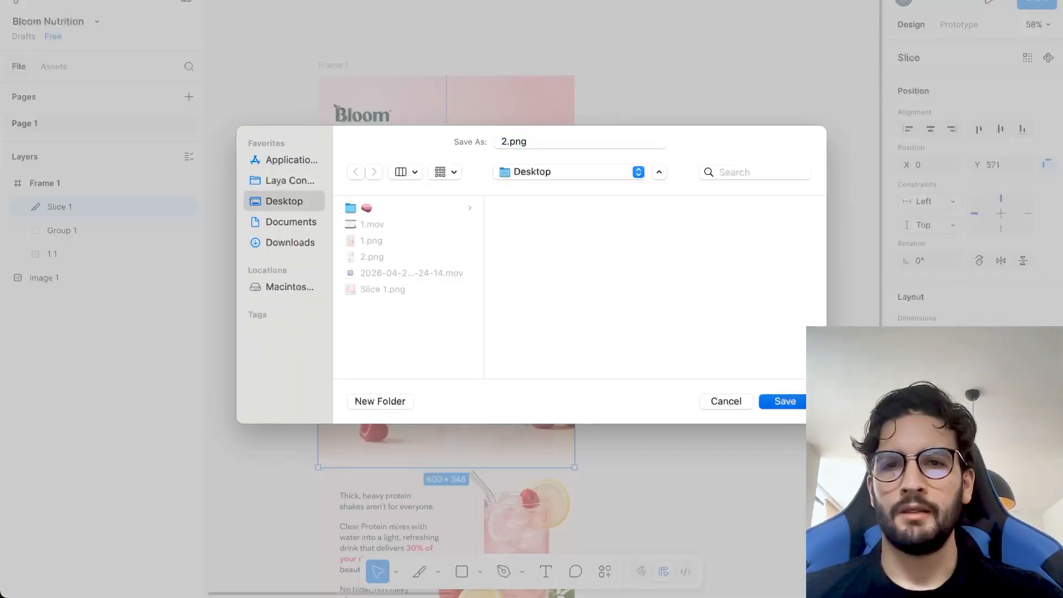
pyautogui.press('Return')
pyautogui.click(503, 344)
pyautogui.write('Slice 2')
pyautogui.press('Return')
# Fit the slice to the drink section below the hero at 600 × 401 and export it as Slice 3.png.
pyautogui.scroll(-3, 622, 358)
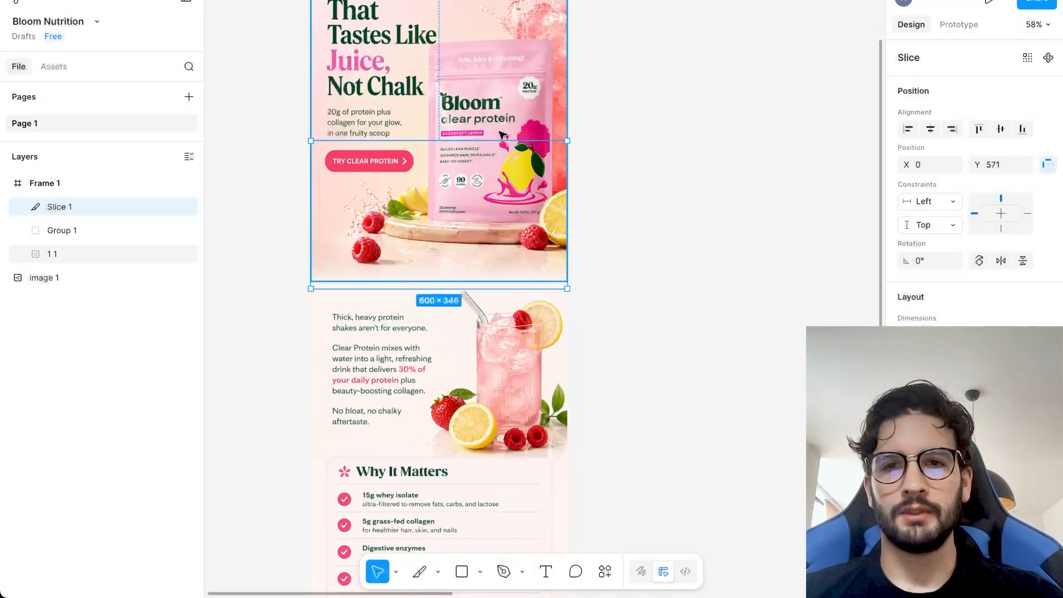
pyautogui.moveTo(501, 140); pyautogui.dragTo(485, 460)
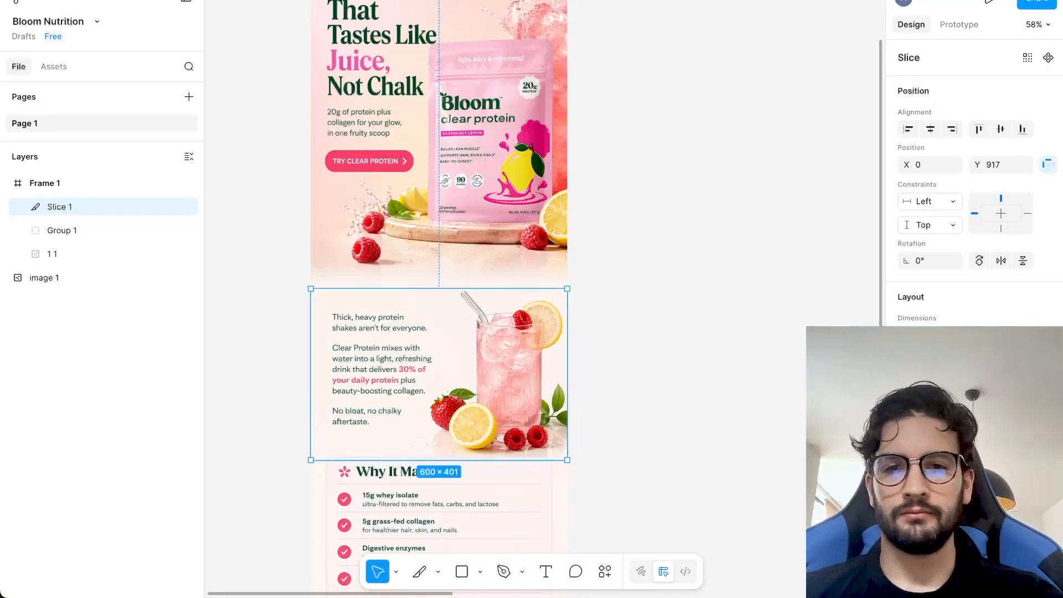
pyautogui.write('Slice 3')
pyautogui.press('Return')
# Fit the slice to the Why It Matters section at 600 × 416 and export it as Slice 4.png.
pyautogui.scroll(-3, 560, 340)
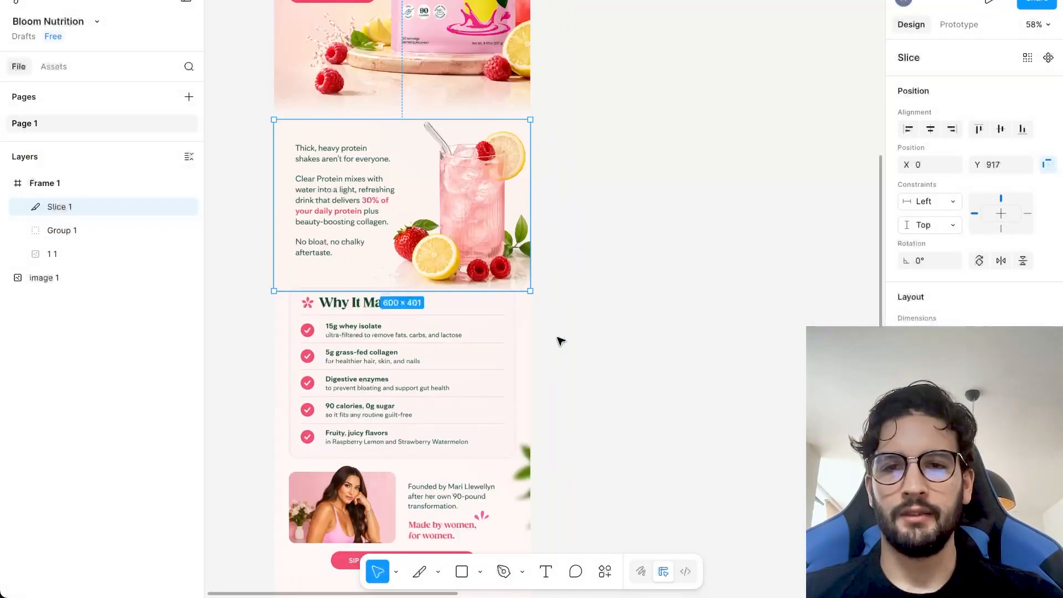
pyautogui.moveTo(497, 222); pyautogui.dragTo(496, 468)
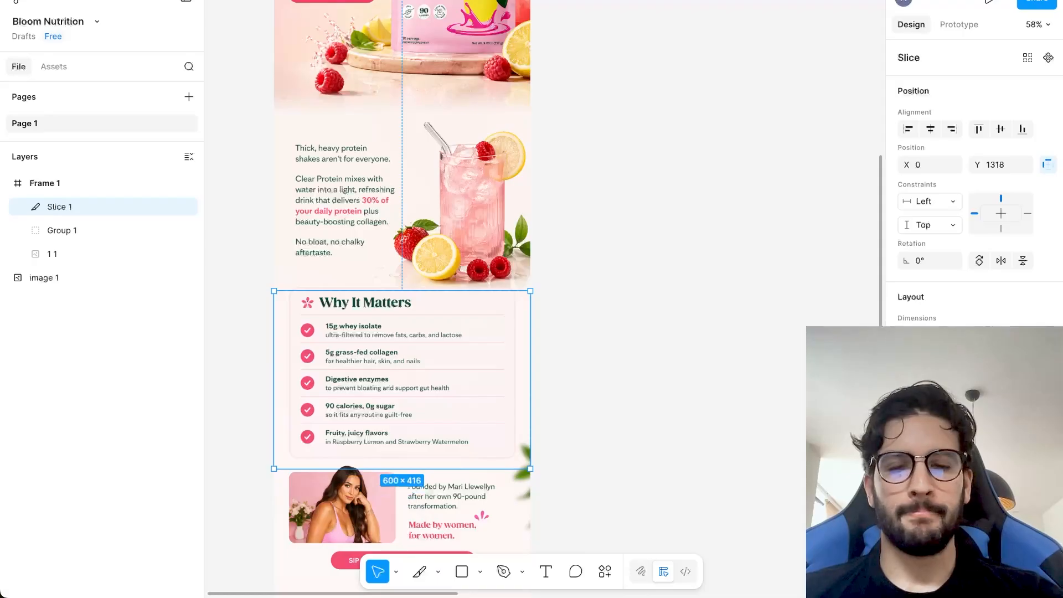
pyautogui.press('super+shift+e')
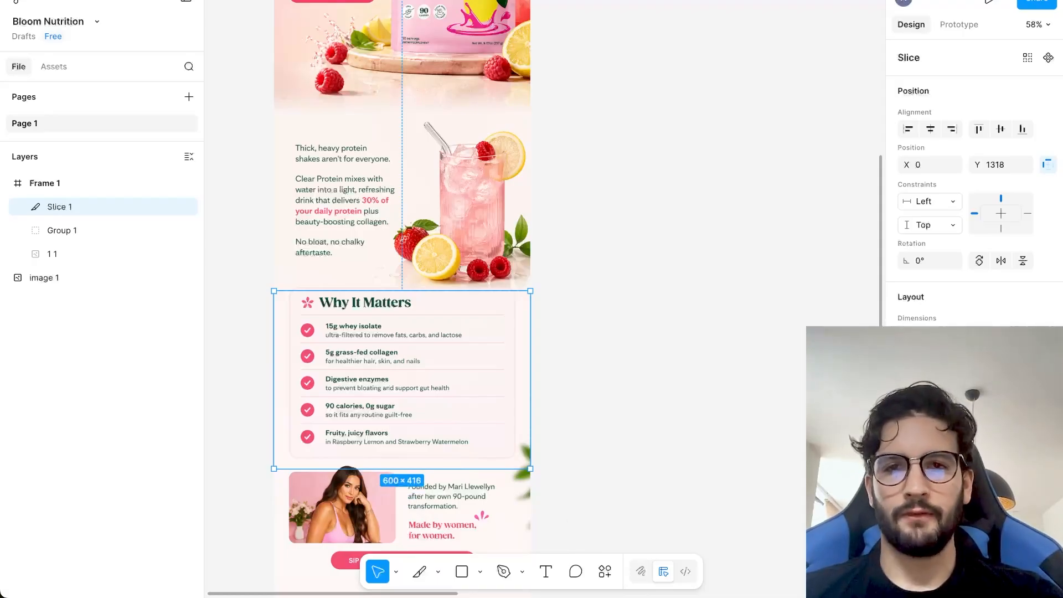
pyautogui.write('Sl')
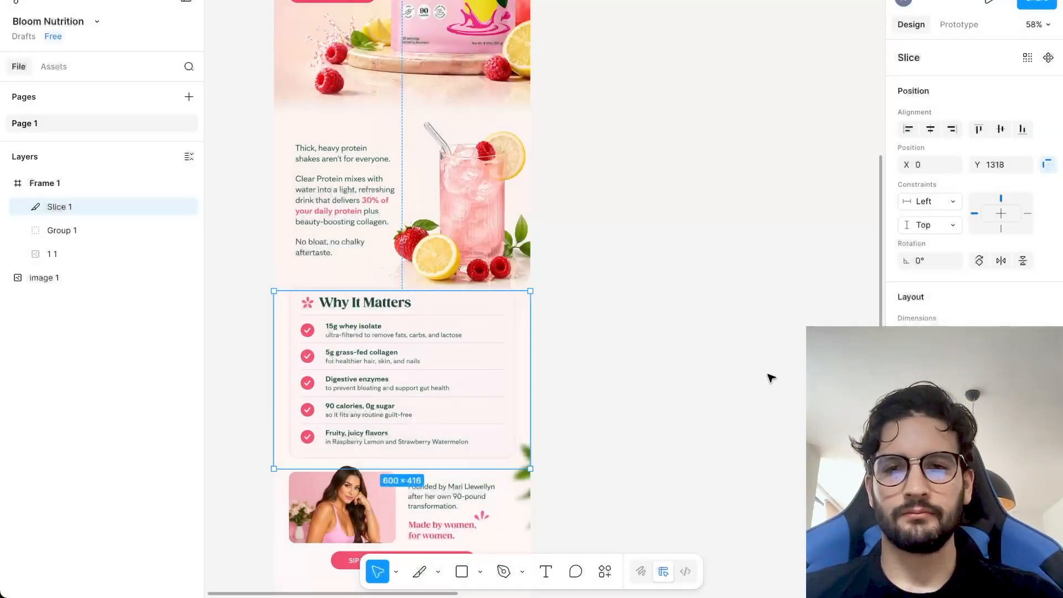
# Fit the slice to the founder section with its button at 600 × 325 and export it as Slice 5.png.
pyautogui.scroll(-3, 509, 152)
pyautogui.moveTo(503, 135); pyautogui.dragTo(491, 439)
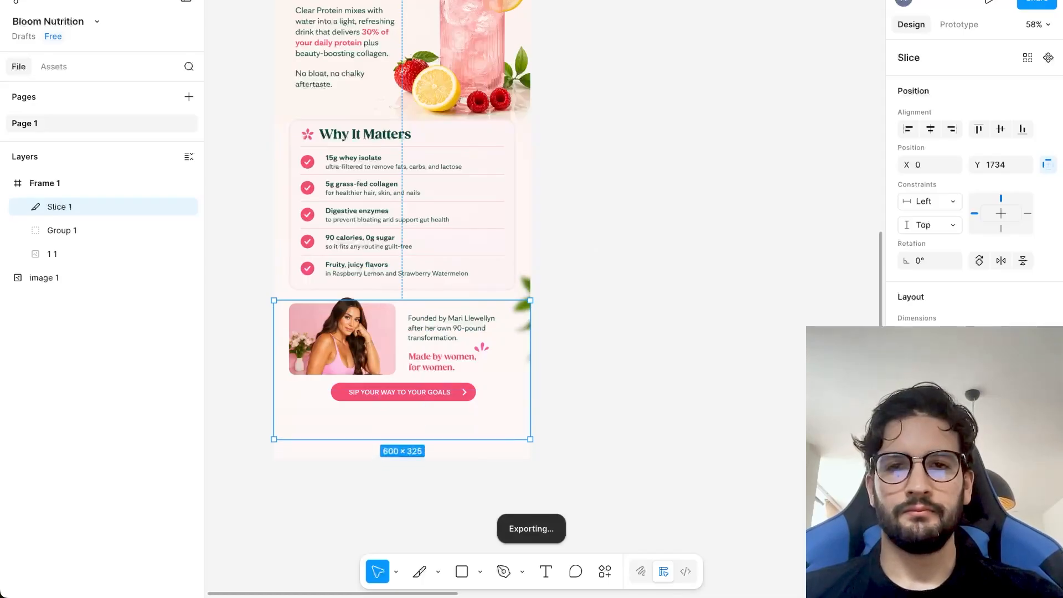
pyautogui.write('Slice 5')
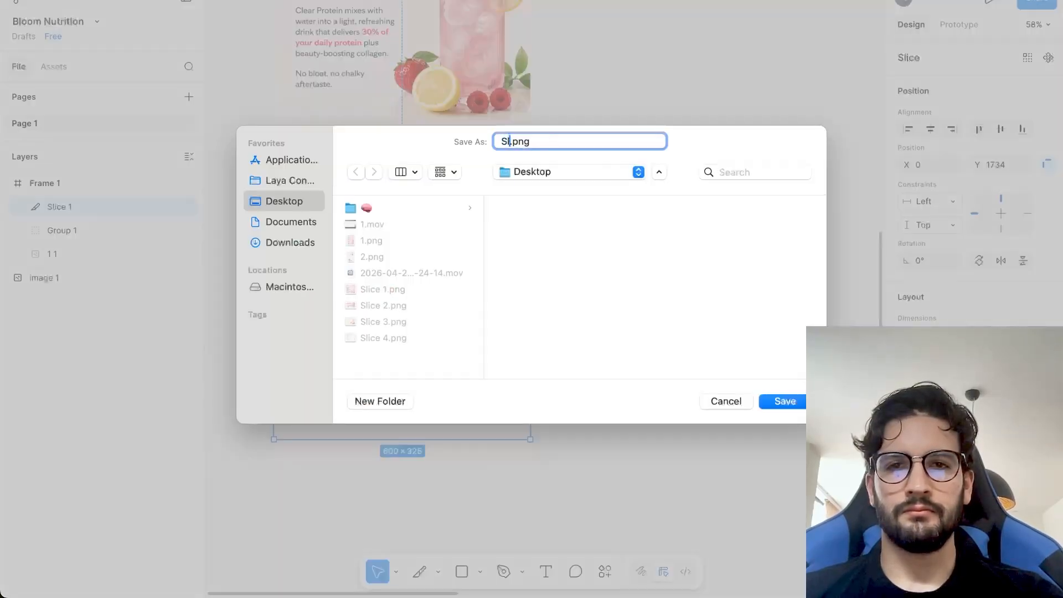
pyautogui.press('Return')
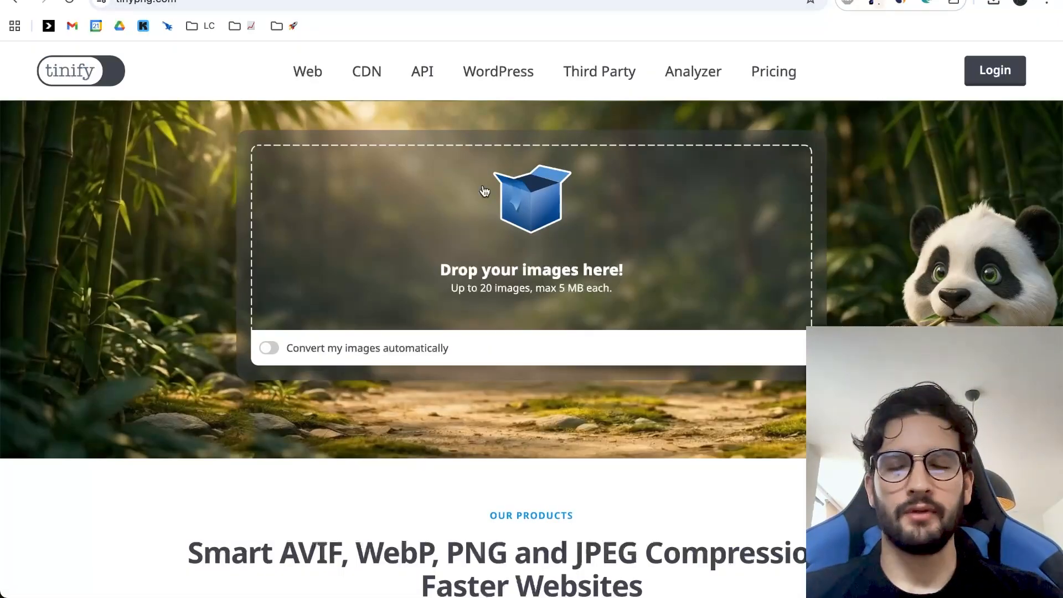
# Upload Slice 1.png through Slice 5.png from the Desktop to TinyPNG for compression.
pyautogui.click(281, 113)
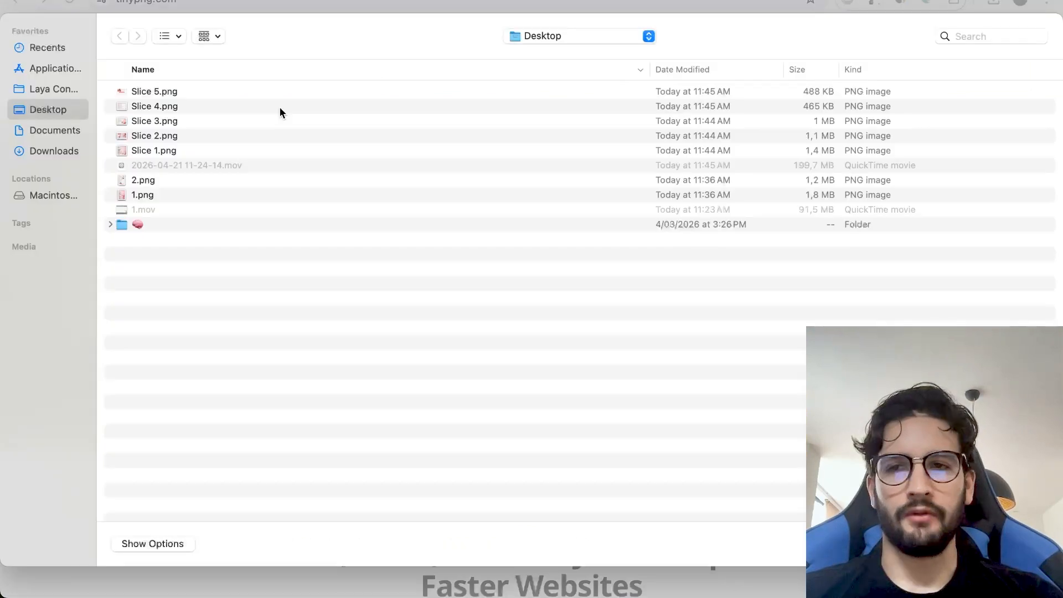
pyautogui.click(218, 97)
pyautogui.keyDown('shift'); pyautogui.click(206, 146); pyautogui.keyUp('shift')
pyautogui.press('Return')
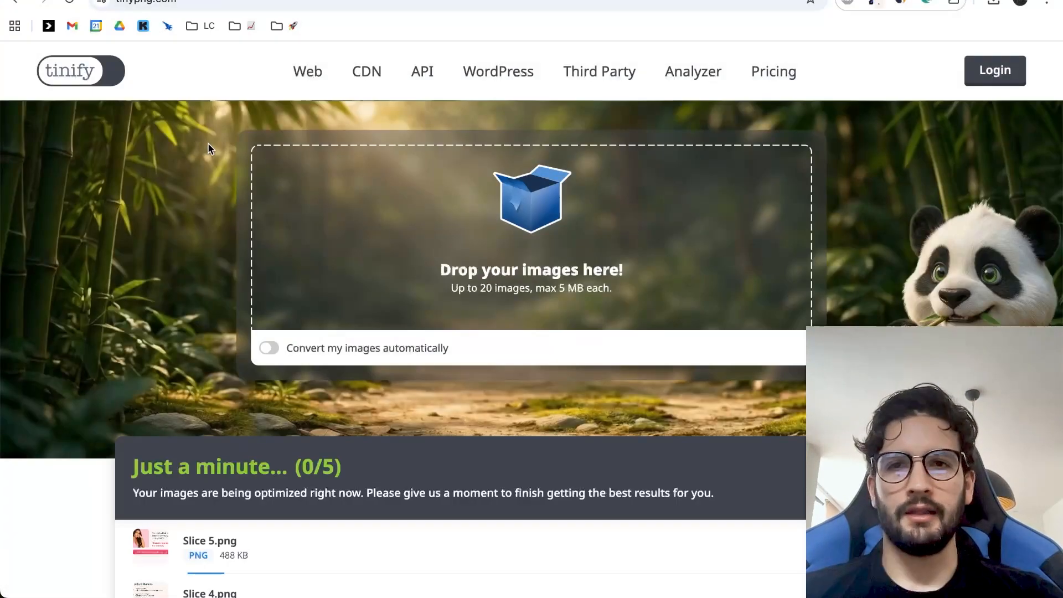
# Download all compressed images to the Desktop as tinified.zip and unpack the archive.
pyautogui.scroll(-3, 719, 182)
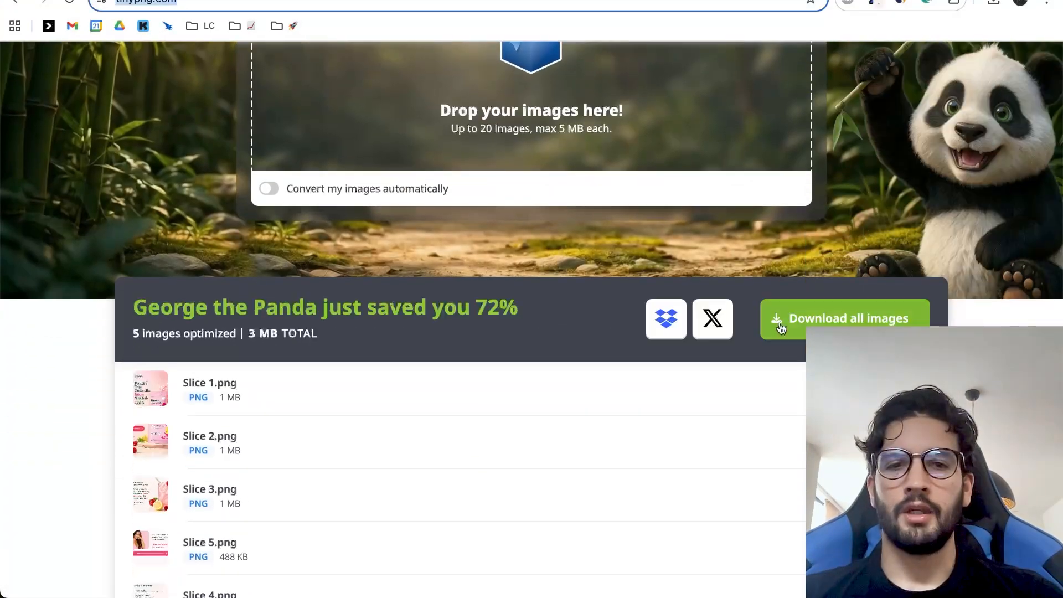
pyautogui.click(736, 272)
pyautogui.scroll(-2, 738, 271)
pyautogui.click(812, 240)
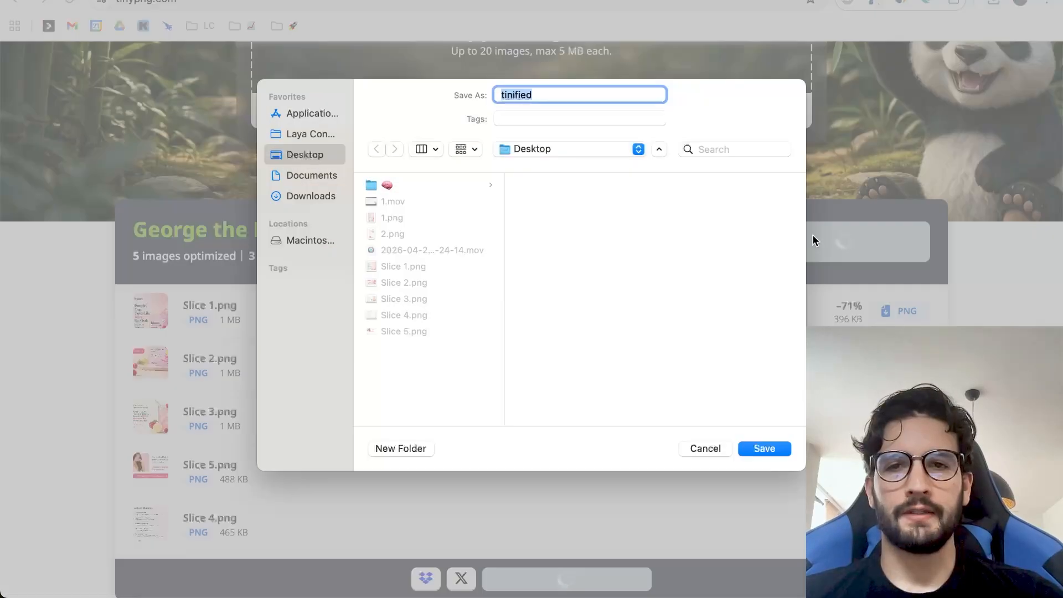
pyautogui.press('Return')
pyautogui.click(994, 3)
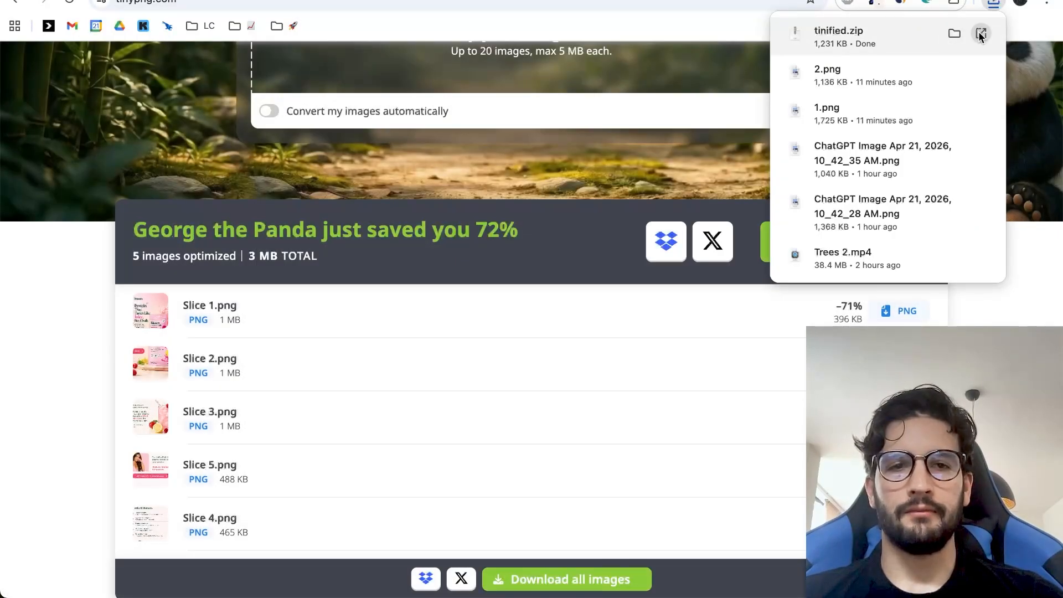
pyautogui.click(981, 34)
# Switch to the Klaviyo email editor, add an image block above the BACK IN STOCK text block, and delete that text block.
pyautogui.hotkey('ctrl', 'Tab')
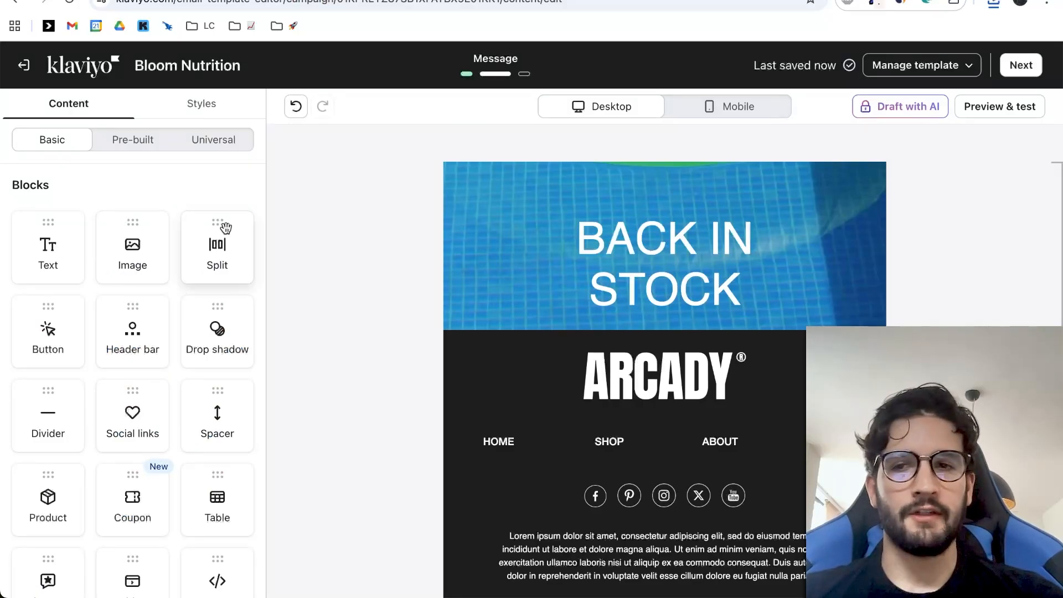
pyautogui.moveTo(133, 243); pyautogui.dragTo(576, 221)
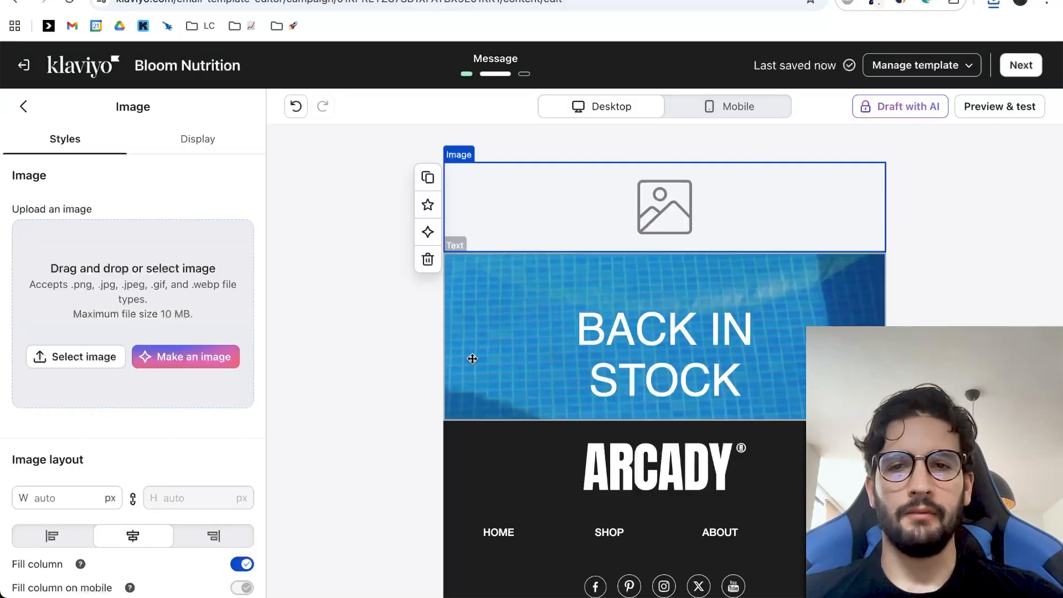
pyautogui.click(473, 359)
pyautogui.click(427, 348)
# Select the empty image block and open its image upload options.
pyautogui.click(566, 212)
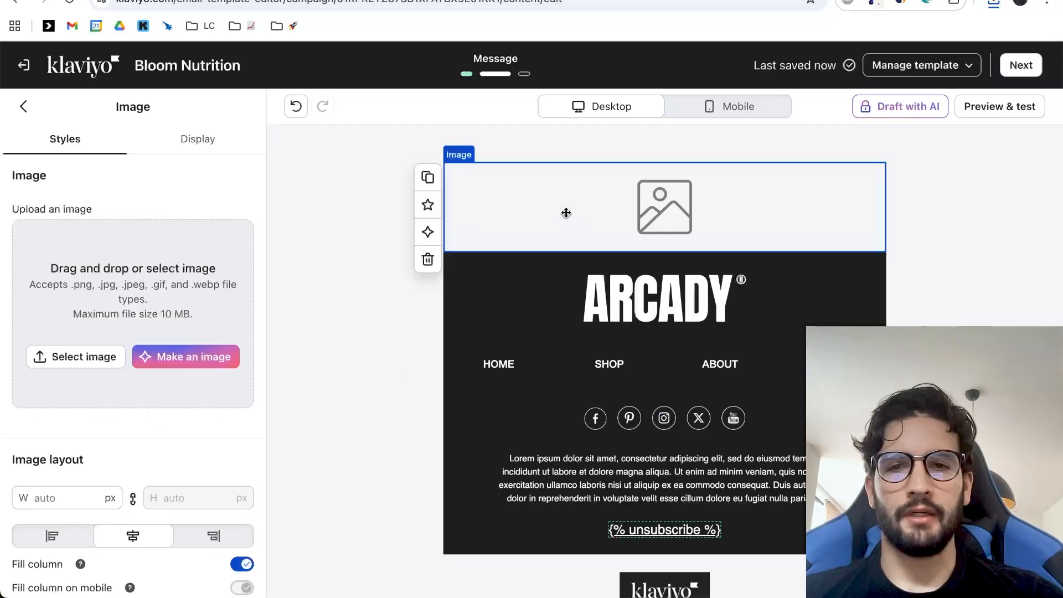
pyautogui.click(78, 360)
pyautogui.click(143, 138)
pyautogui.click(490, 283)
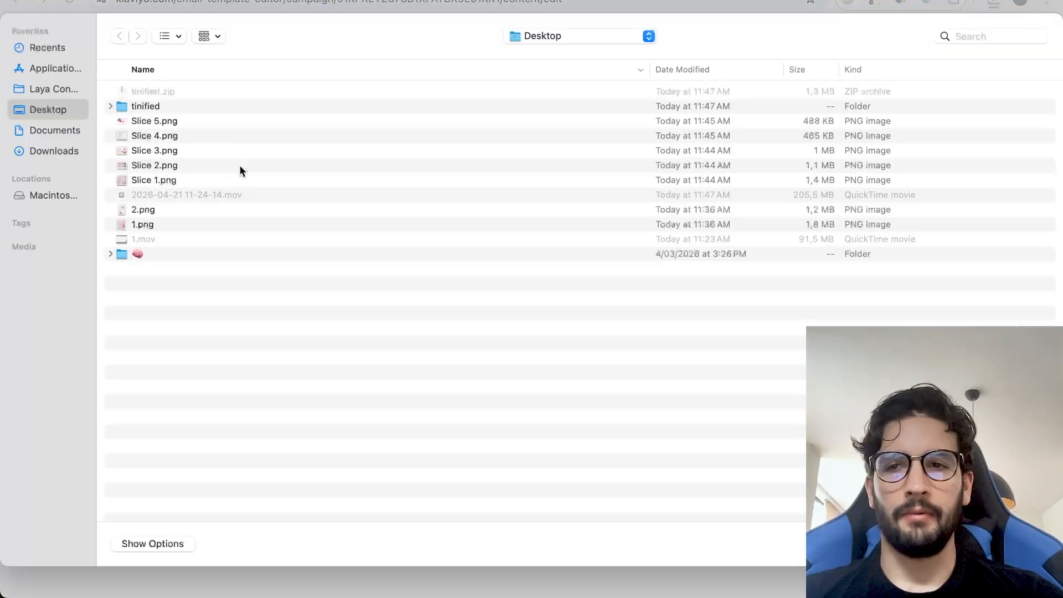
pyautogui.doubleClick(167, 107)
pyautogui.press('super+a')
pyautogui.press('Return')
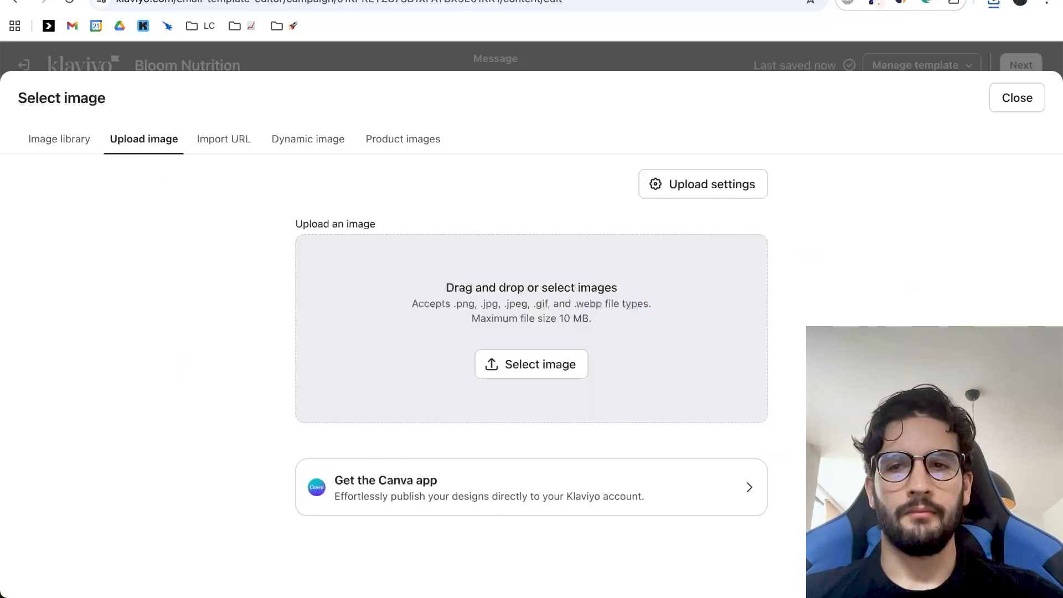
# Set the image upload settings to Use originals and return to the upload area.
pyautogui.click(696, 184)
pyautogui.click(440, 324)
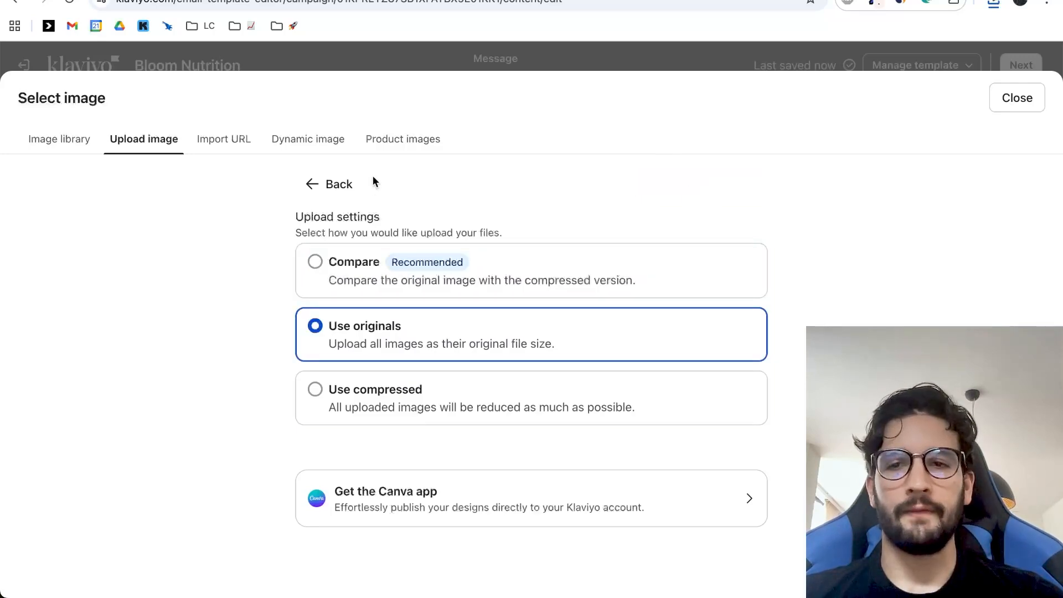
pyautogui.click(328, 187)
# Upload all five slices from the tinified folder and place Slice 1 in the image block.
pyautogui.click(564, 338)
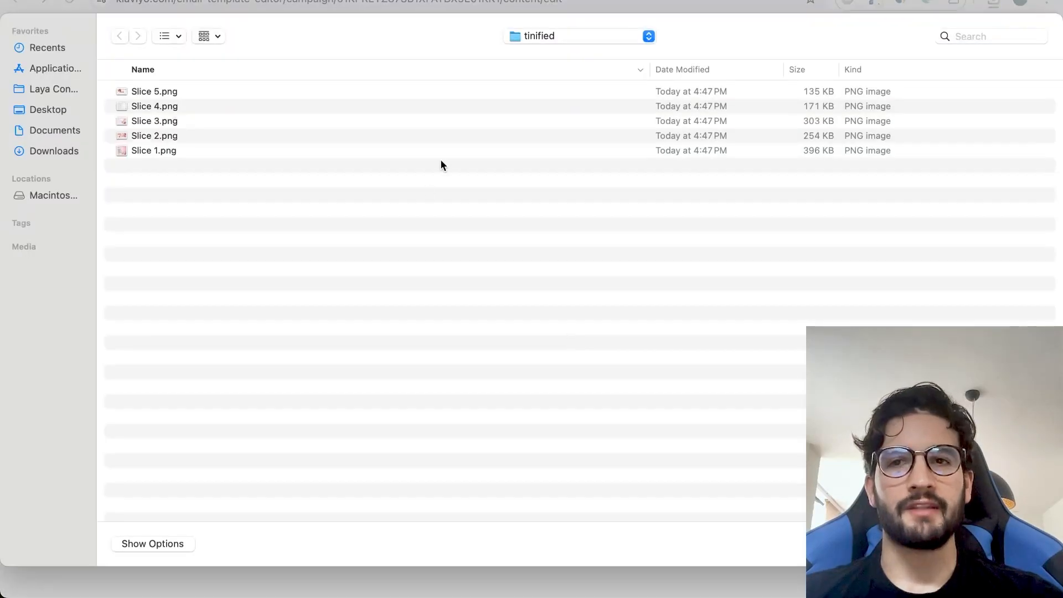
pyautogui.press('super+a')
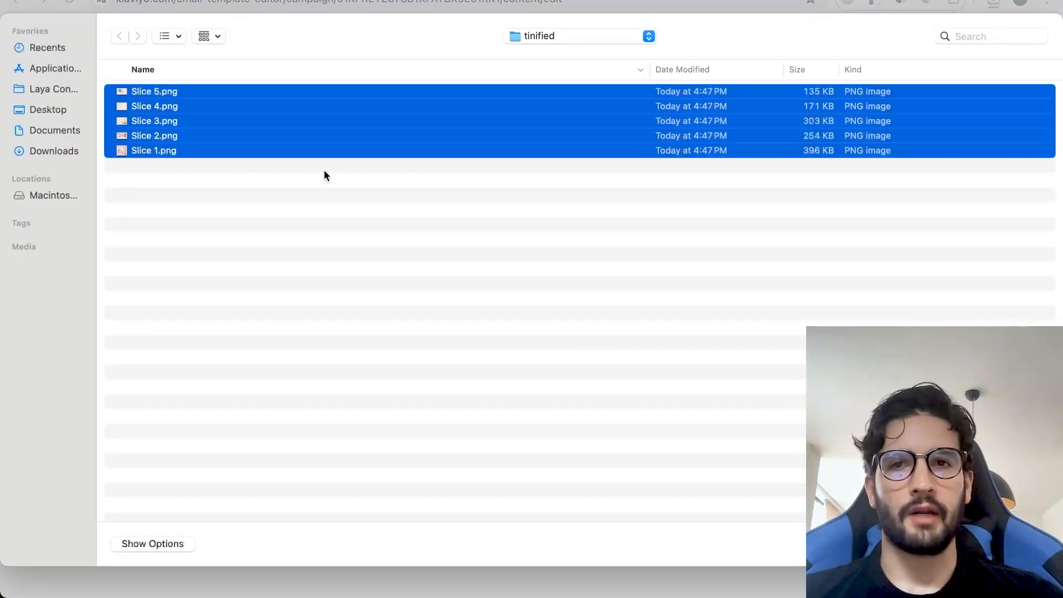
pyautogui.press('Return')
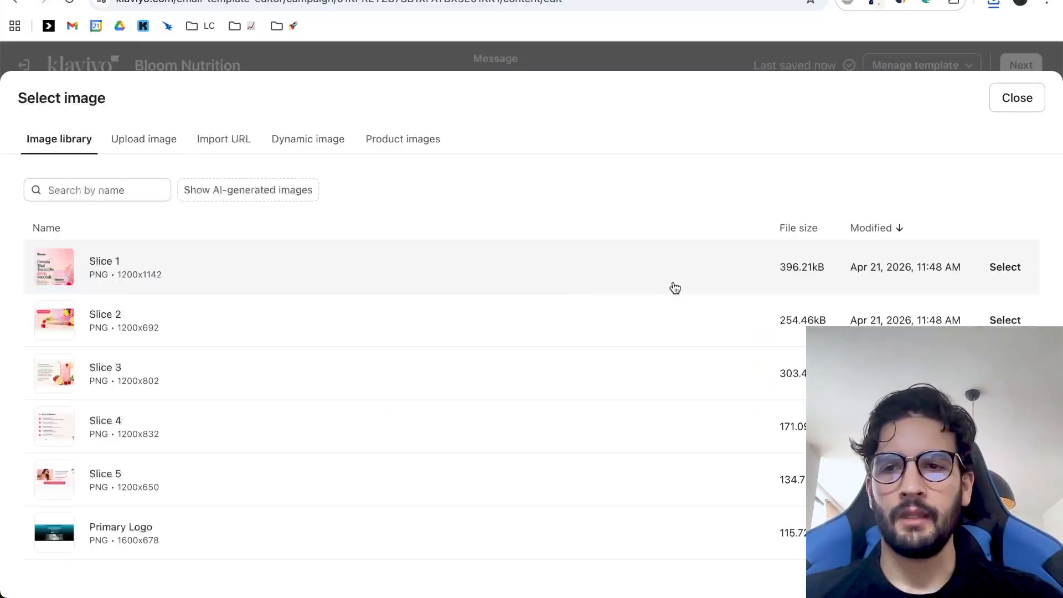
pyautogui.click(990, 270)
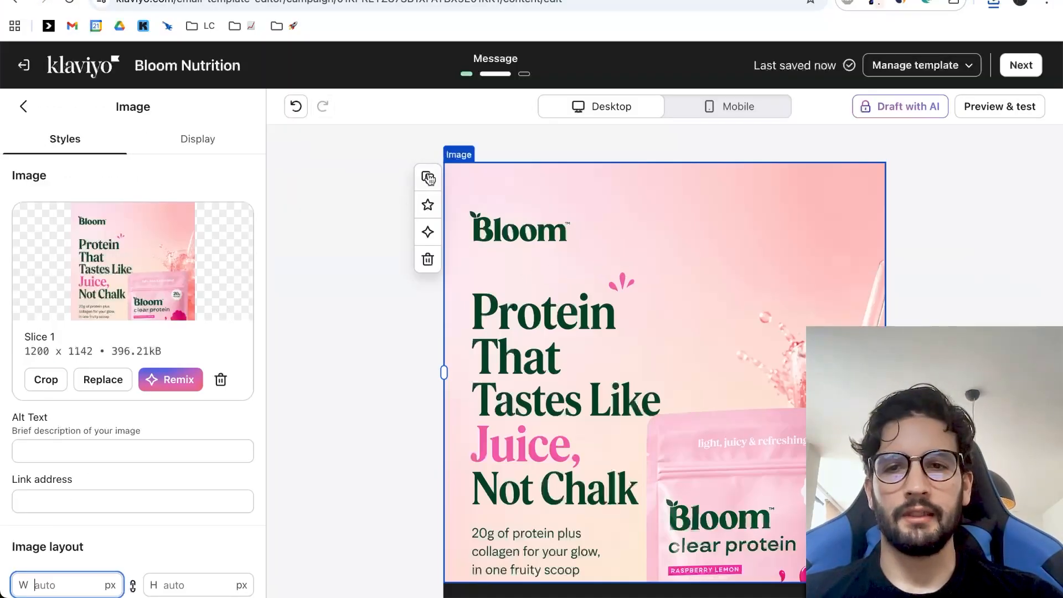
# Duplicate the Slice 1 image block and replace the copy's image with Slice 2.
pyautogui.scroll(-2, 128, 444)
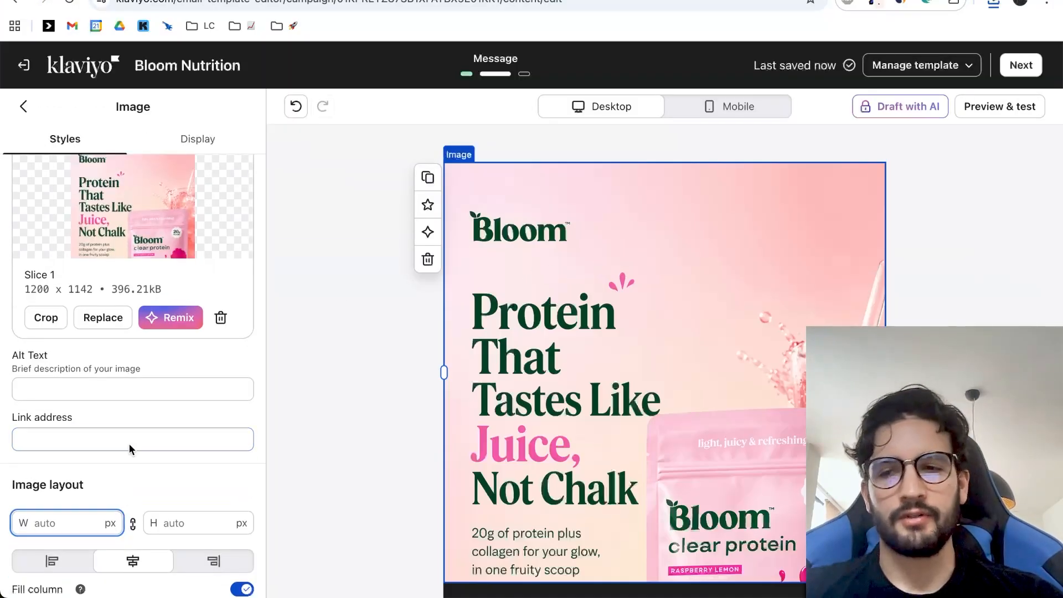
pyautogui.click(427, 178)
pyautogui.click(103, 377)
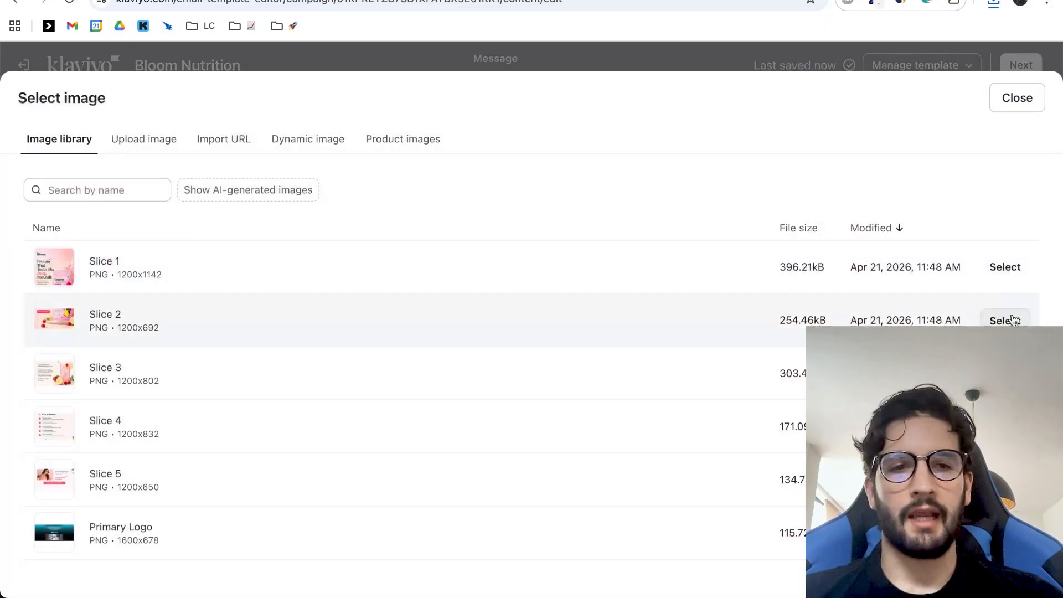
pyautogui.click(1013, 320)
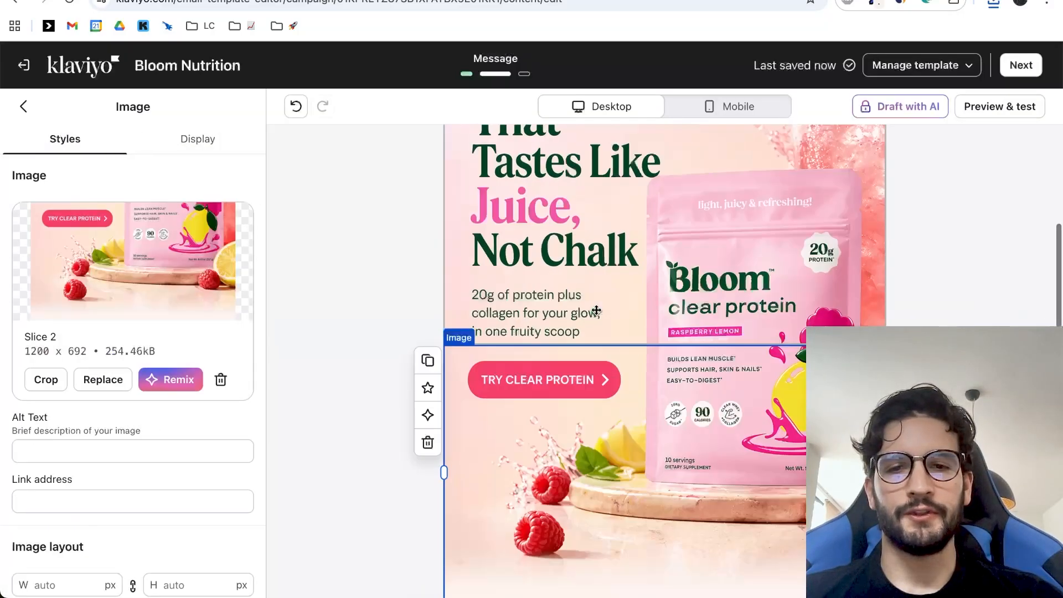
# Duplicate the Slice 2 image block and replace the copy's image with Slice 3.
pyautogui.click(428, 361)
pyautogui.click(103, 379)
pyautogui.click(1003, 320)
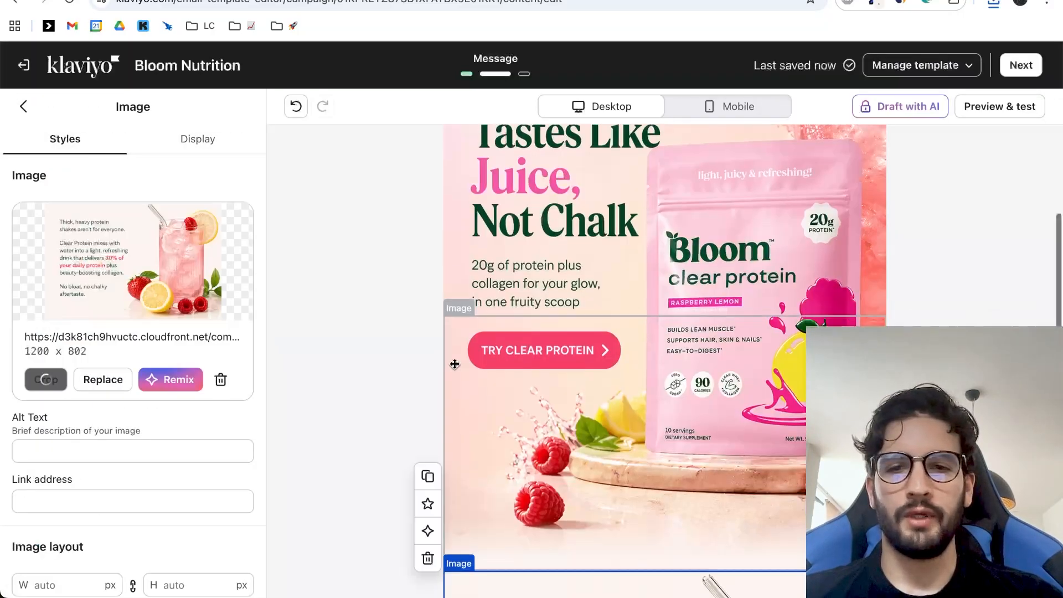
# Duplicate the Slice 3 image block and replace the copy's image with Slice 4.
pyautogui.scroll(-3, 454, 364)
pyautogui.click(103, 379)
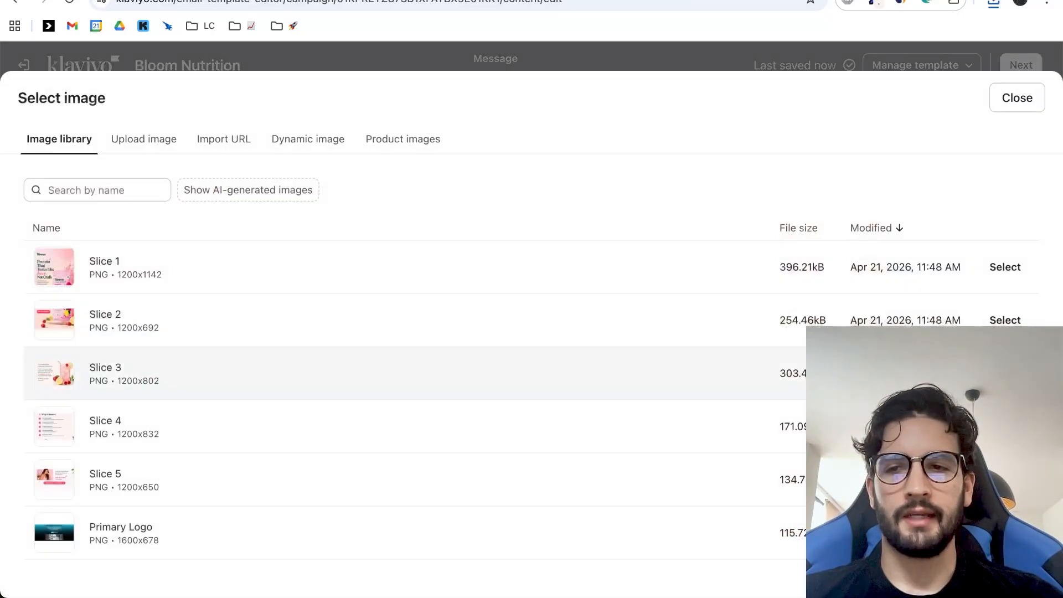
pyautogui.click(1005, 426)
# Duplicate the Slice 4 image block and replace the copy's image with Slice 5 above the footer section.
pyautogui.scroll(-5, 520, 289)
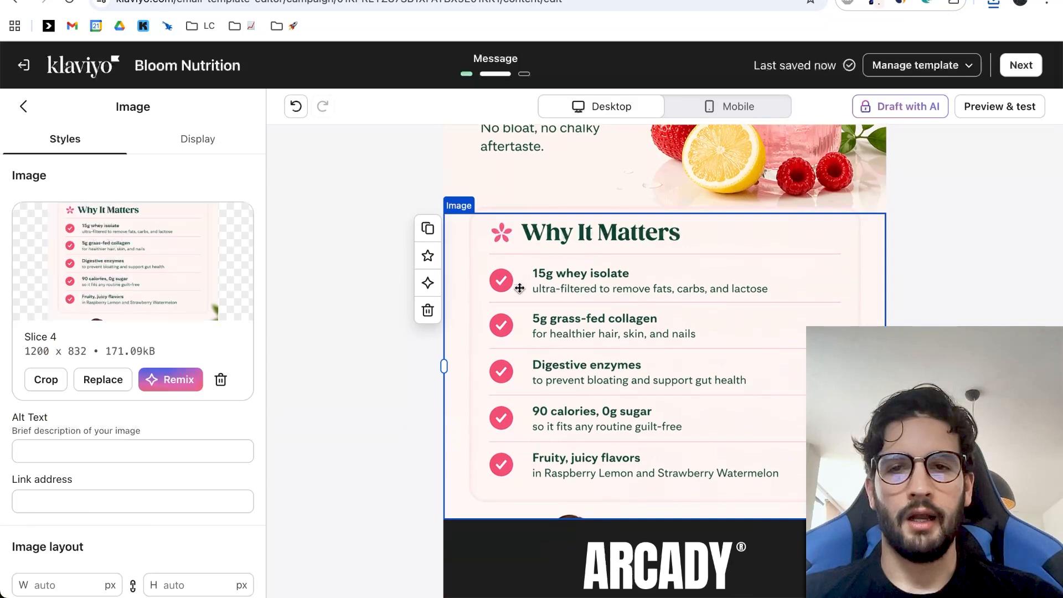
pyautogui.click(430, 235)
pyautogui.click(103, 379)
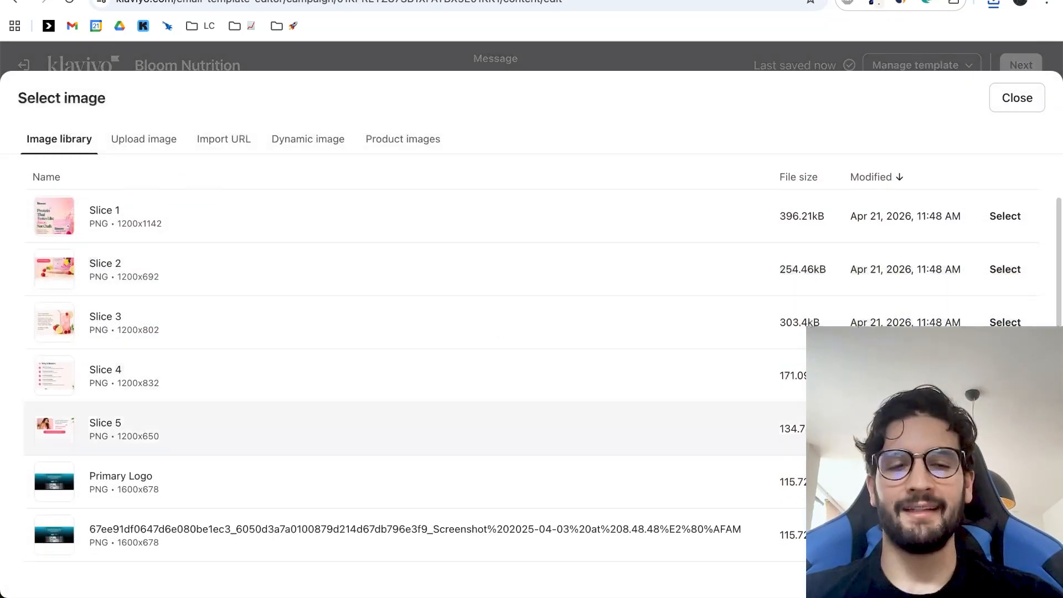
pyautogui.click(1005, 429)
pyautogui.scroll(-10, 778, 283)
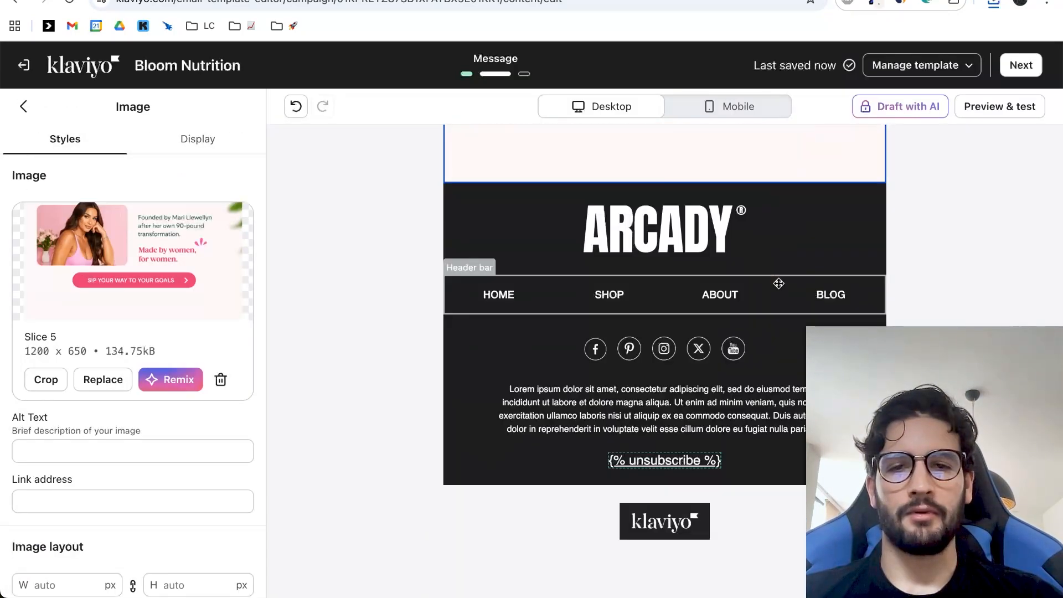
pyautogui.click(356, 287)
# Open the email's desktop preview and check how the stacked slices join from the hero through the Why It Matters section.
pyautogui.scroll(15, 675, 349)
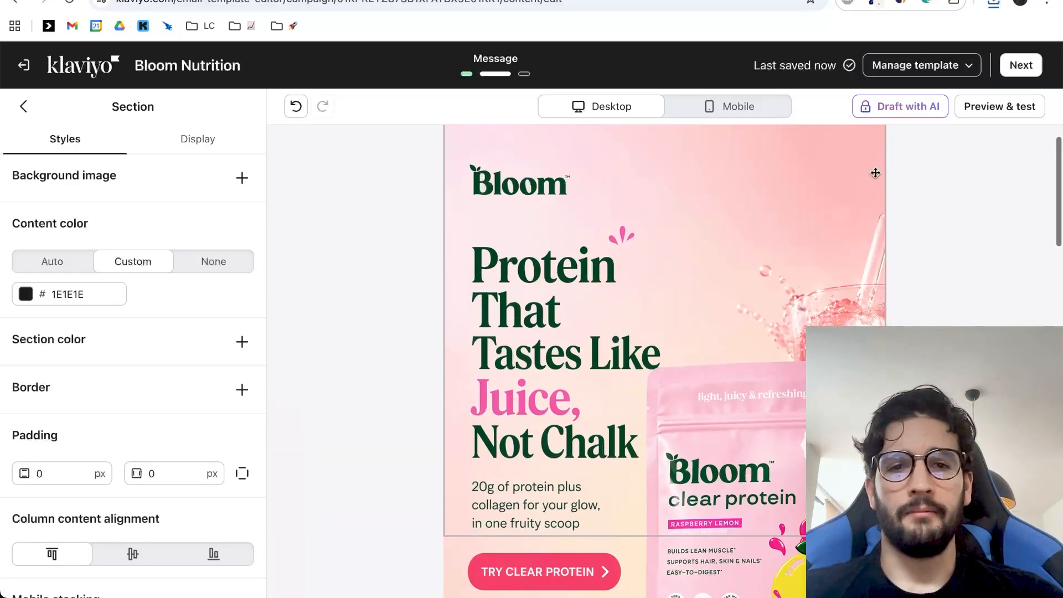
pyautogui.click(996, 114)
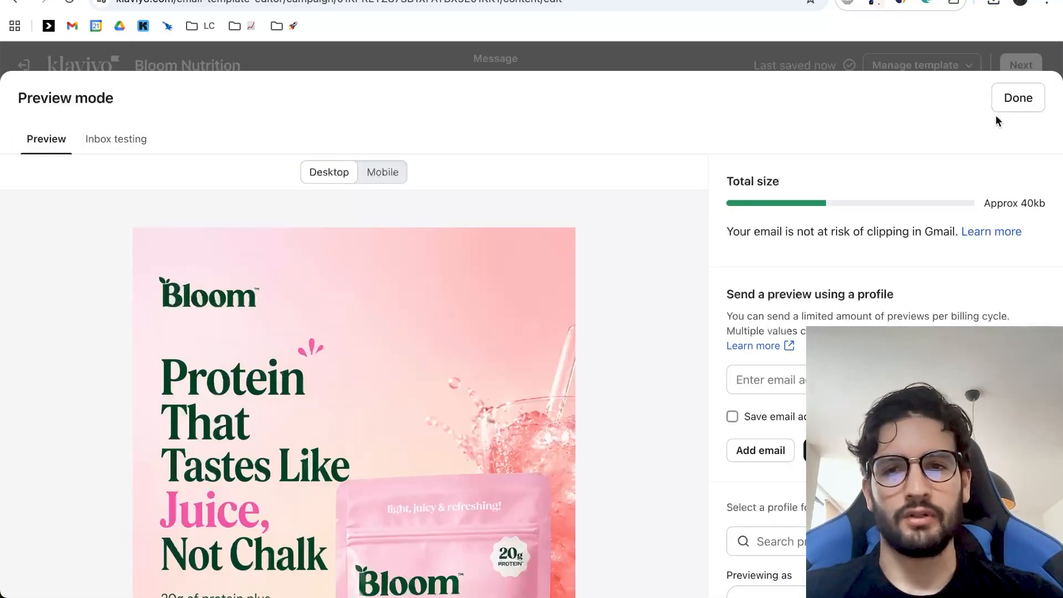
pyautogui.scroll(-5, 422, 361)
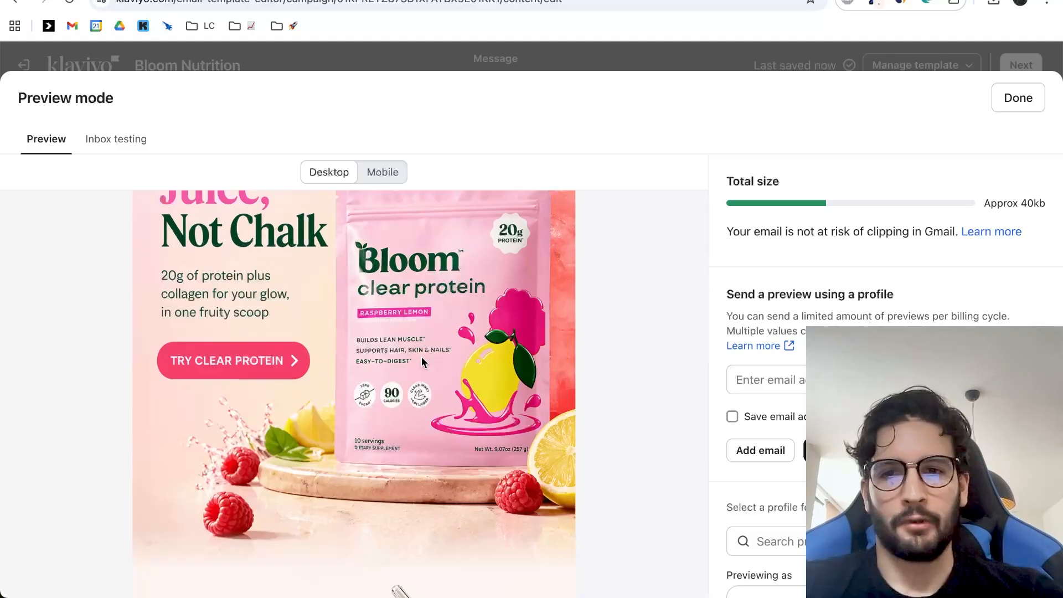
pyautogui.scroll(-2, 422, 362)
pyautogui.scroll(-12, 422, 362)
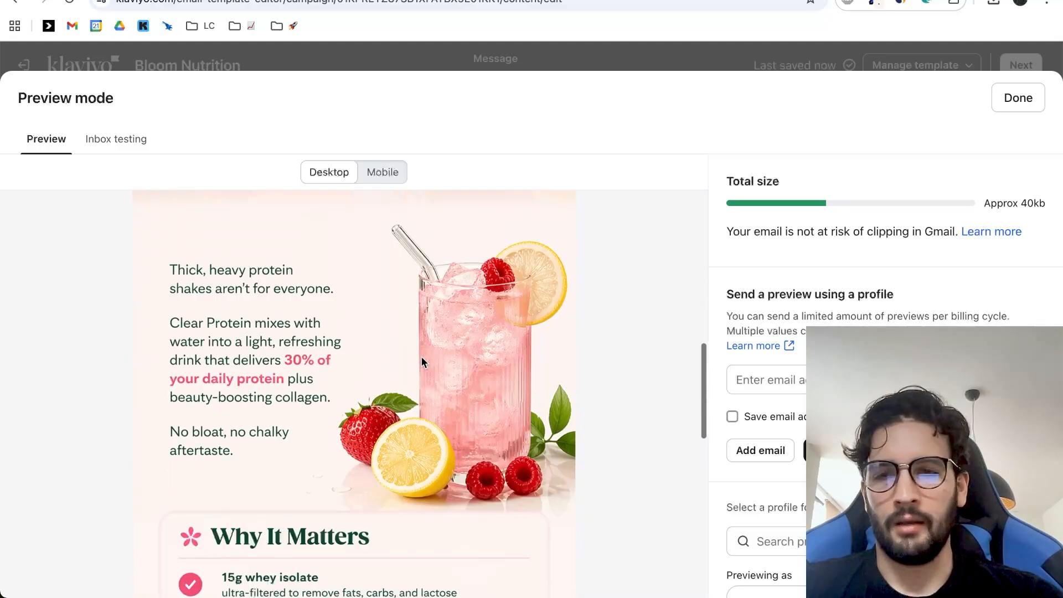
pyautogui.scroll(5, 422, 362)
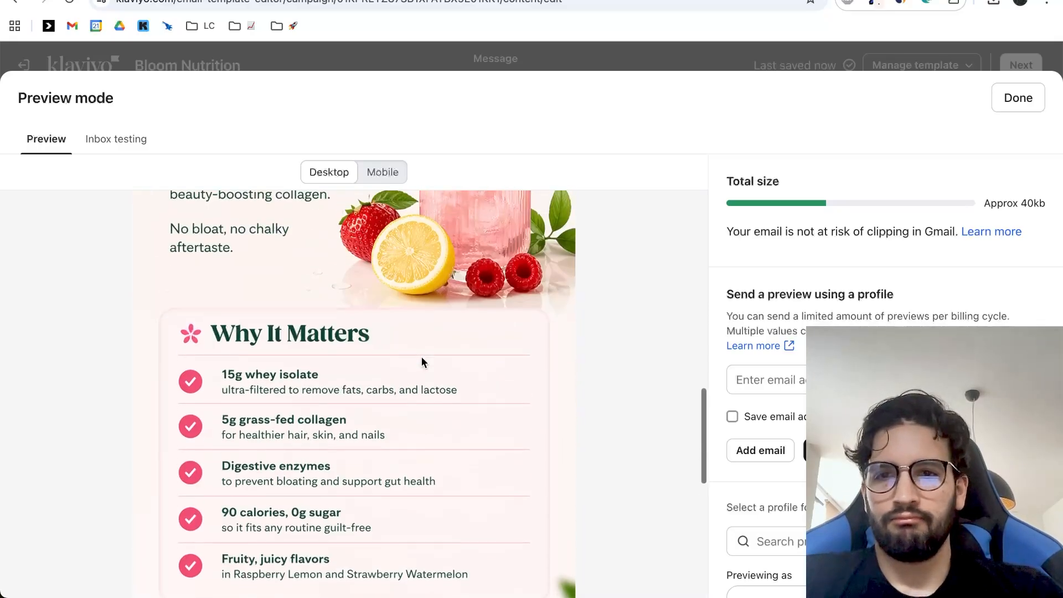
pyautogui.moveTo(562, 529)
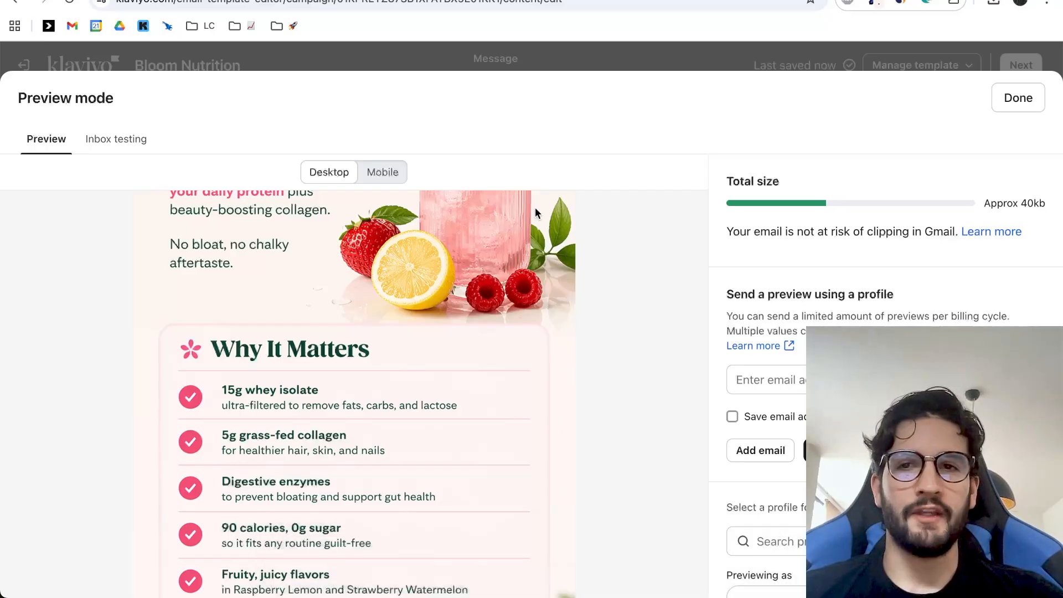
pyautogui.scroll(12, 532, 467)
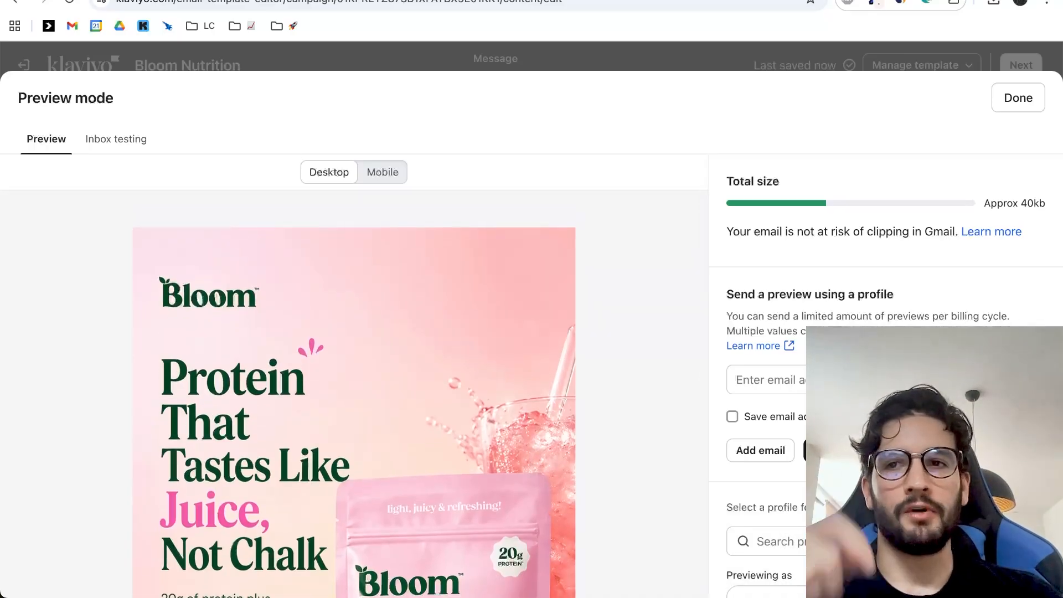
# Switch to the Email Design Generation Prompt document in Google Docs and look over its usage instructions and the start of the prompt.
pyautogui.click(529, 0)
pyautogui.scroll(3, 486, 248)
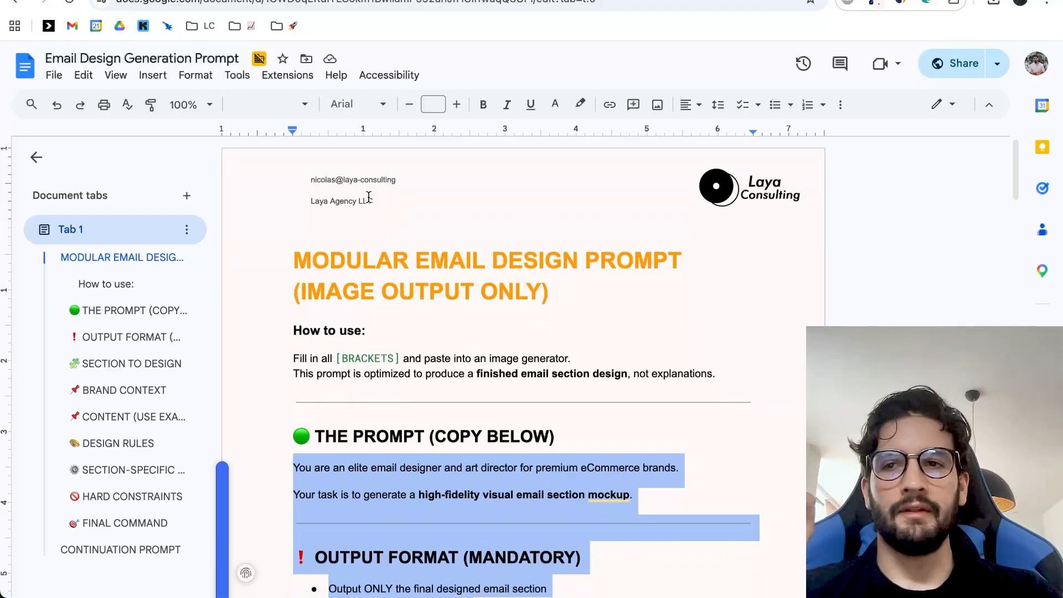
pyautogui.scroll(-1, 579, 176)
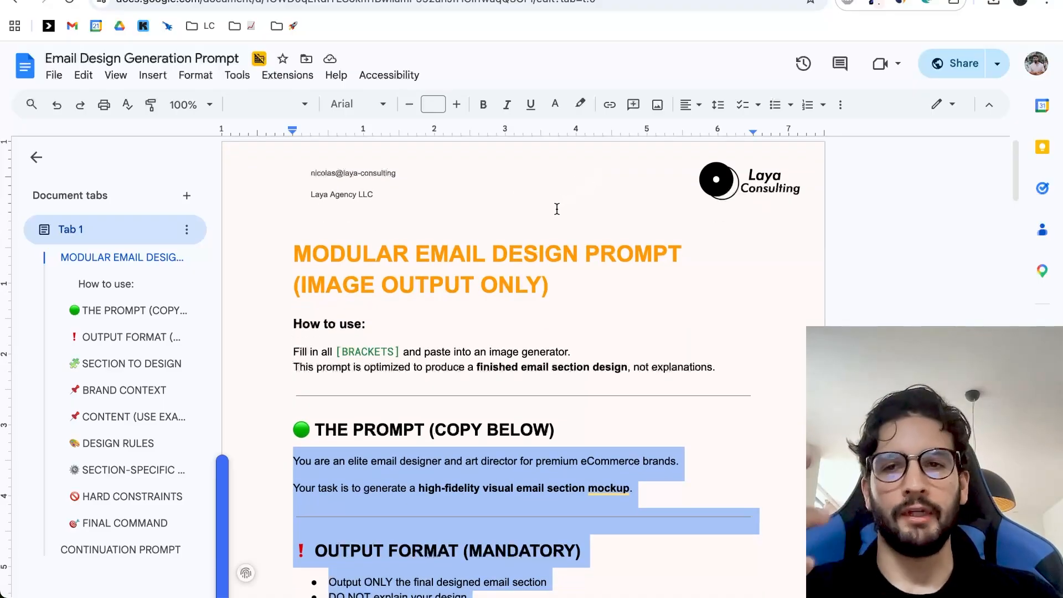
pyautogui.scroll(-1, 518, 167)
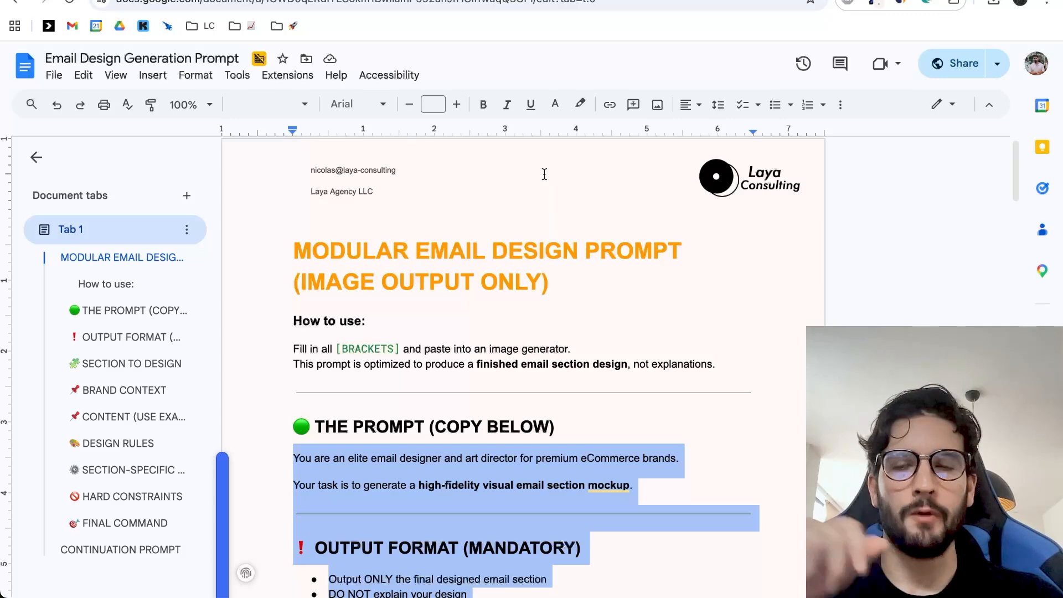